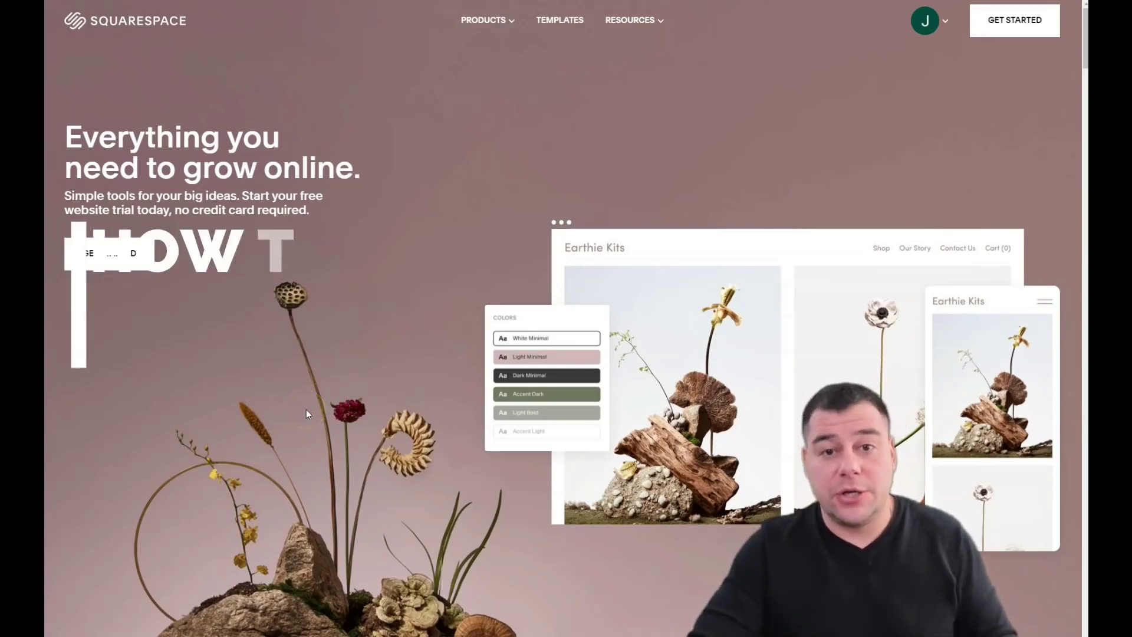
# Look through the Squarespace homepage, from its website template categories to the e-commerce, customer and support sections.
pyautogui.click(314, 397)
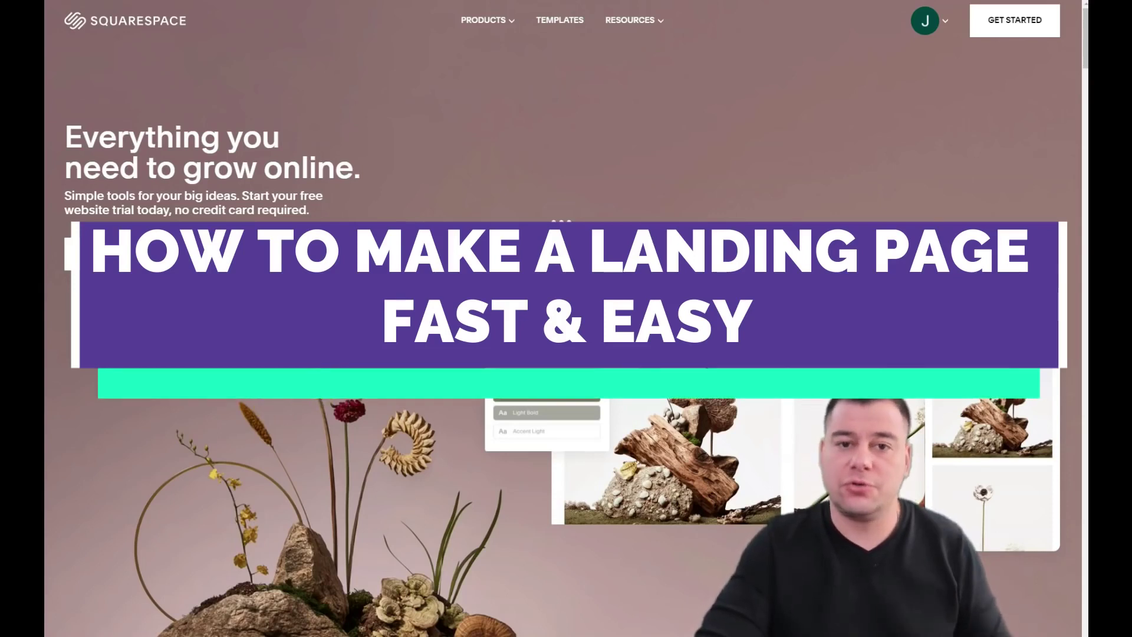
pyautogui.scroll(-8, 563, 318)
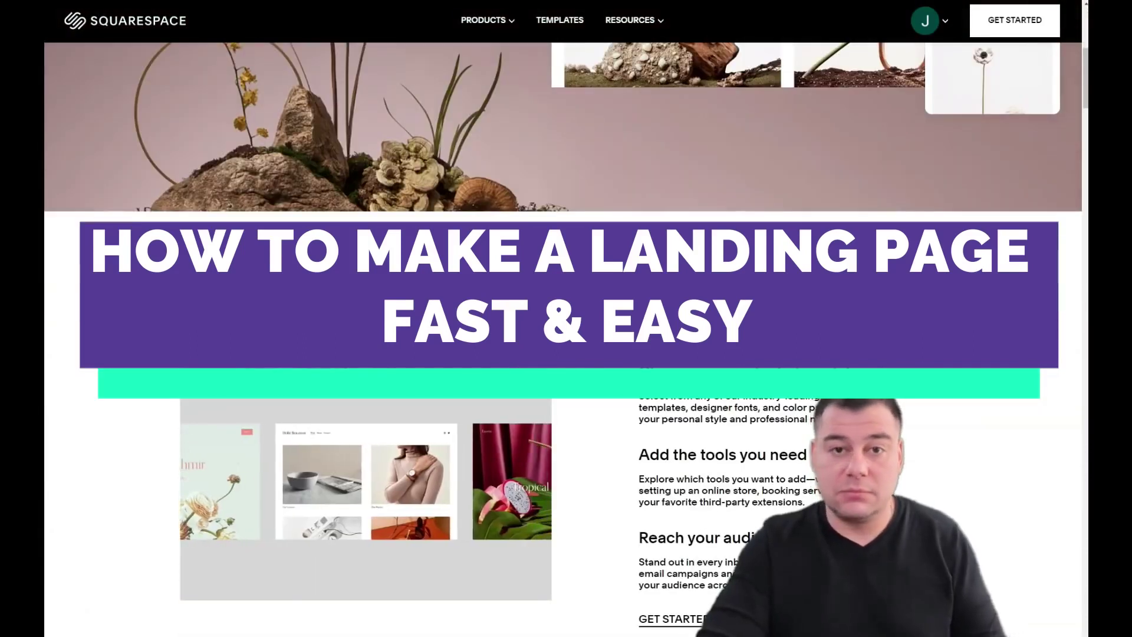
pyautogui.scroll(-4, 563, 318)
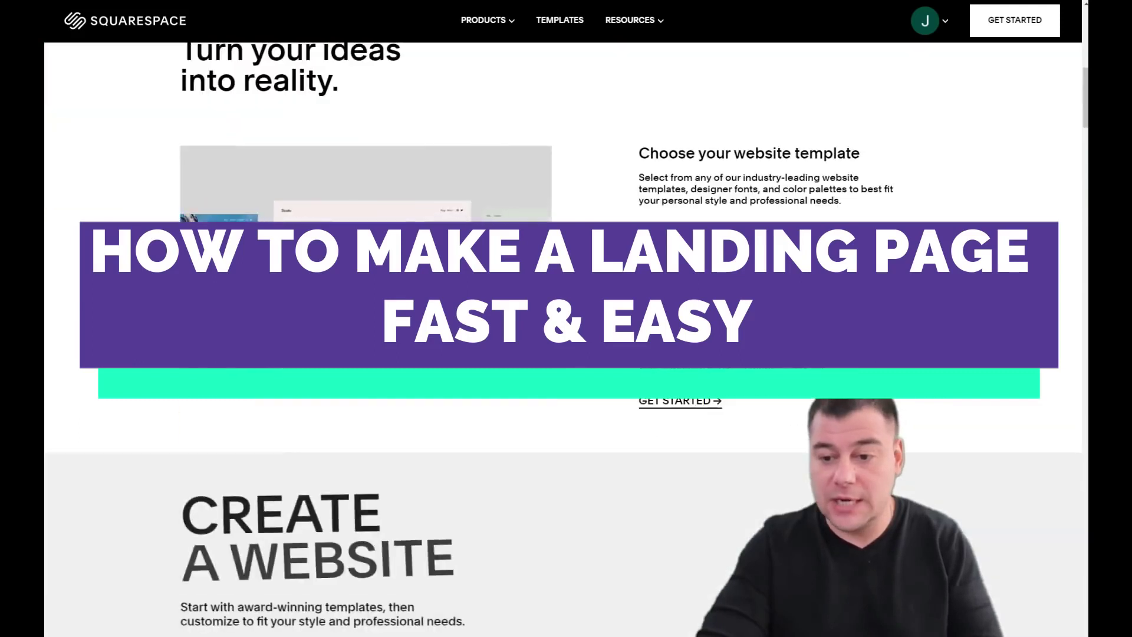
pyautogui.scroll(-12, 564, 319)
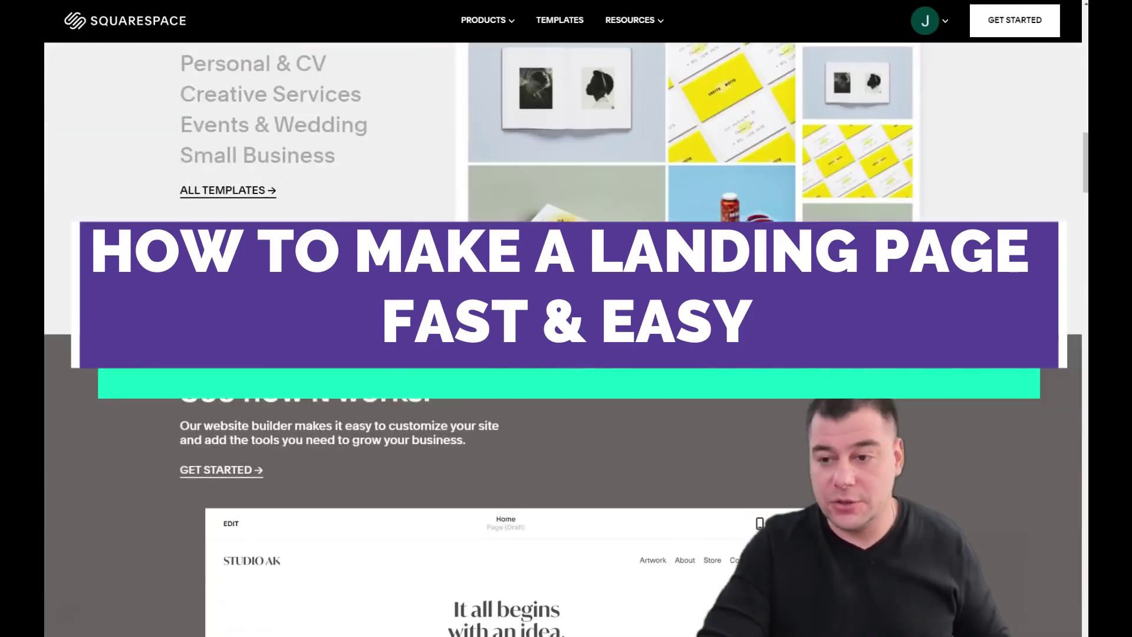
pyautogui.scroll(-20, 563, 318)
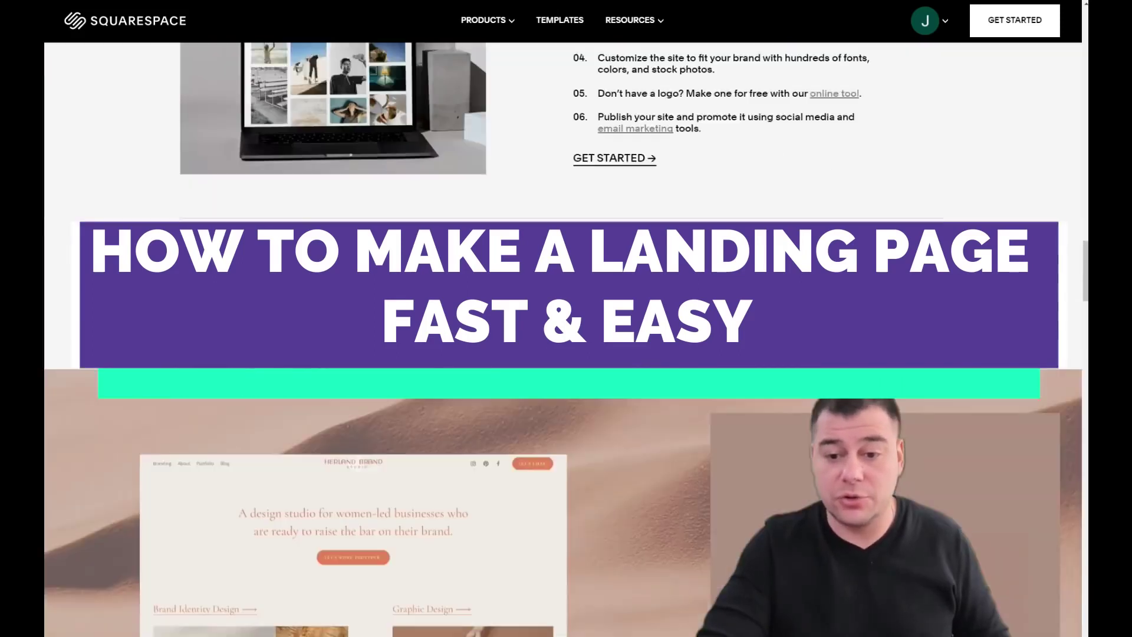
pyautogui.scroll(-20, 563, 319)
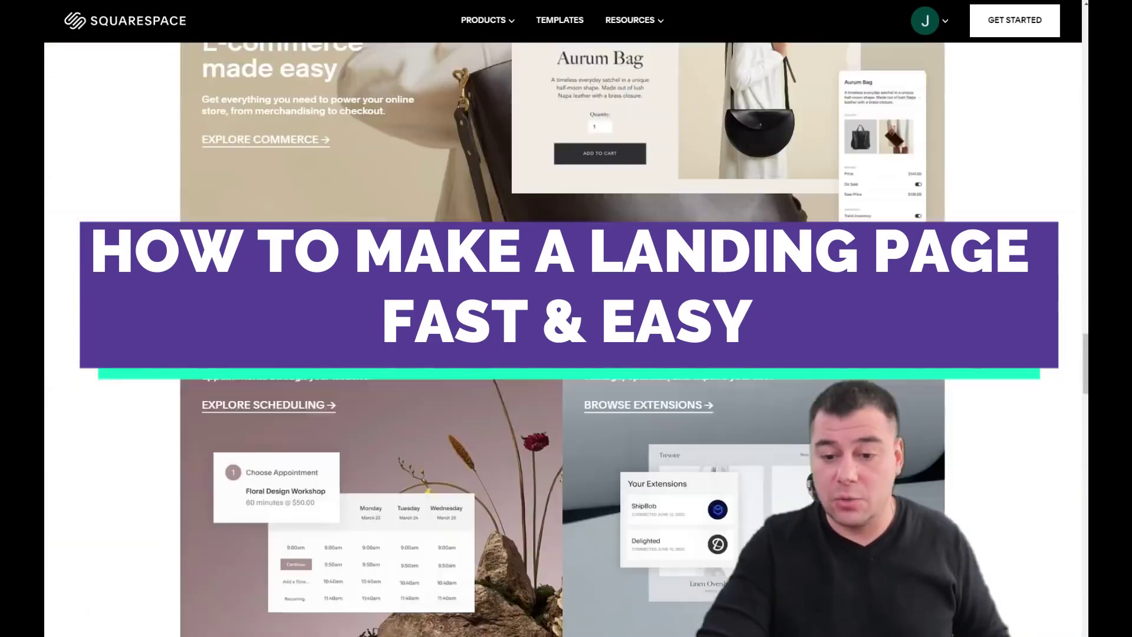
pyautogui.scroll(-20, 563, 318)
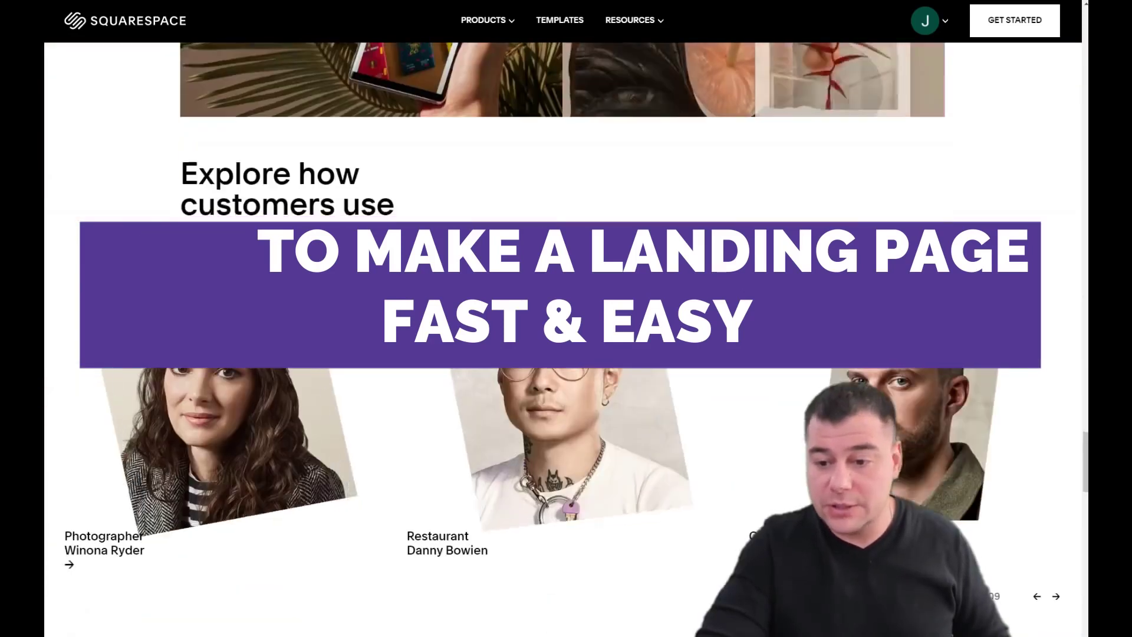
pyautogui.scroll(-20, 341, 341)
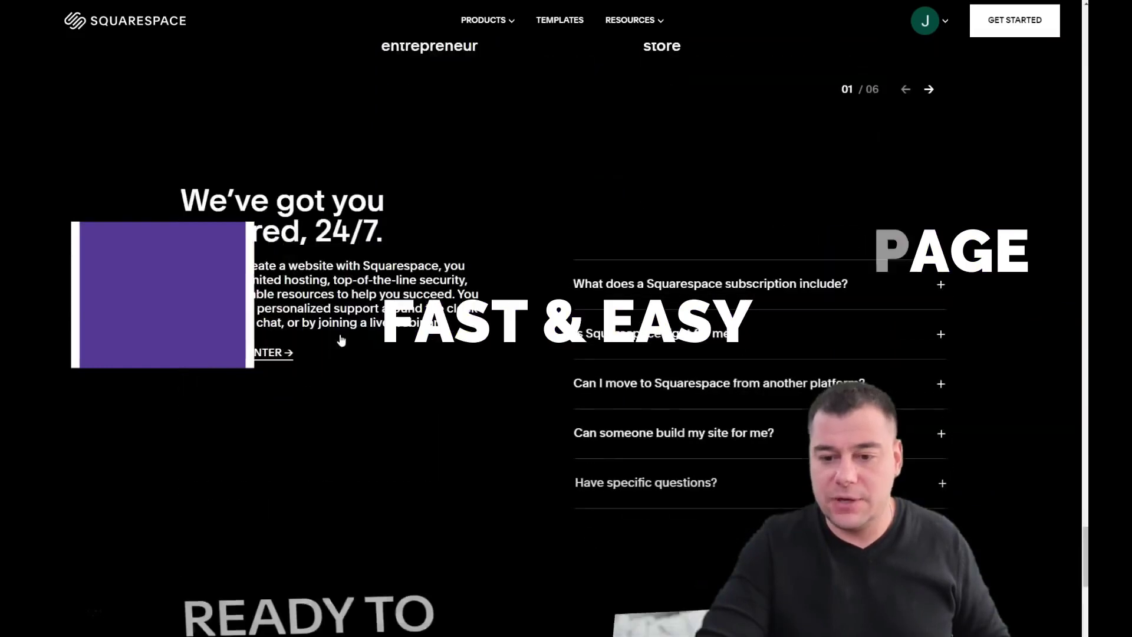
pyautogui.scroll(-8, 341, 340)
pyautogui.scroll(20, 341, 340)
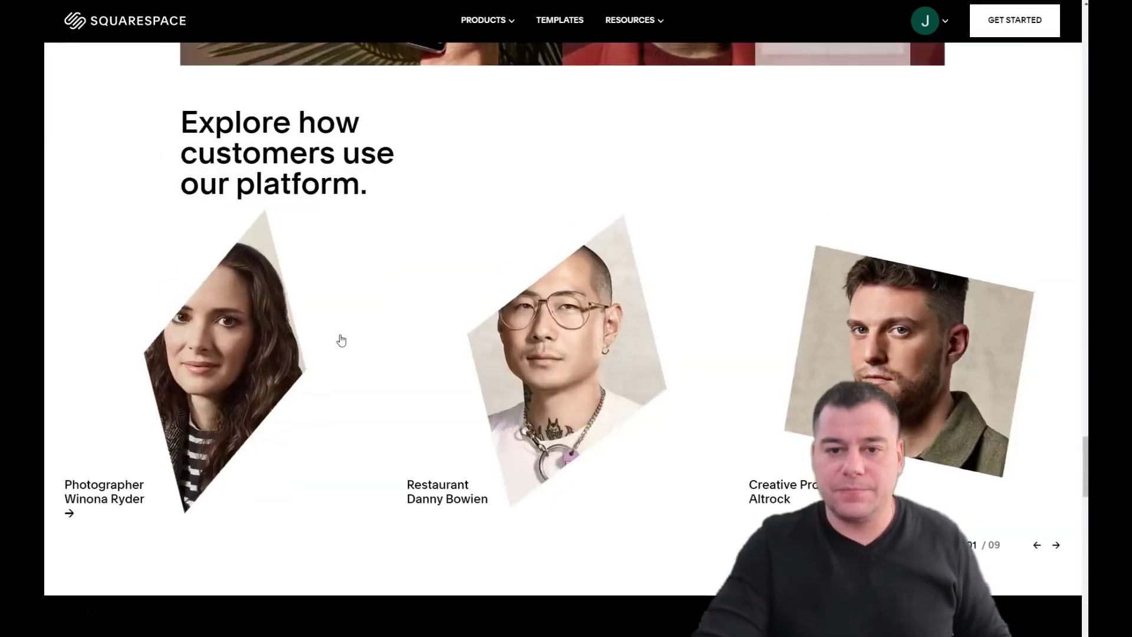
pyautogui.scroll(20, 340, 341)
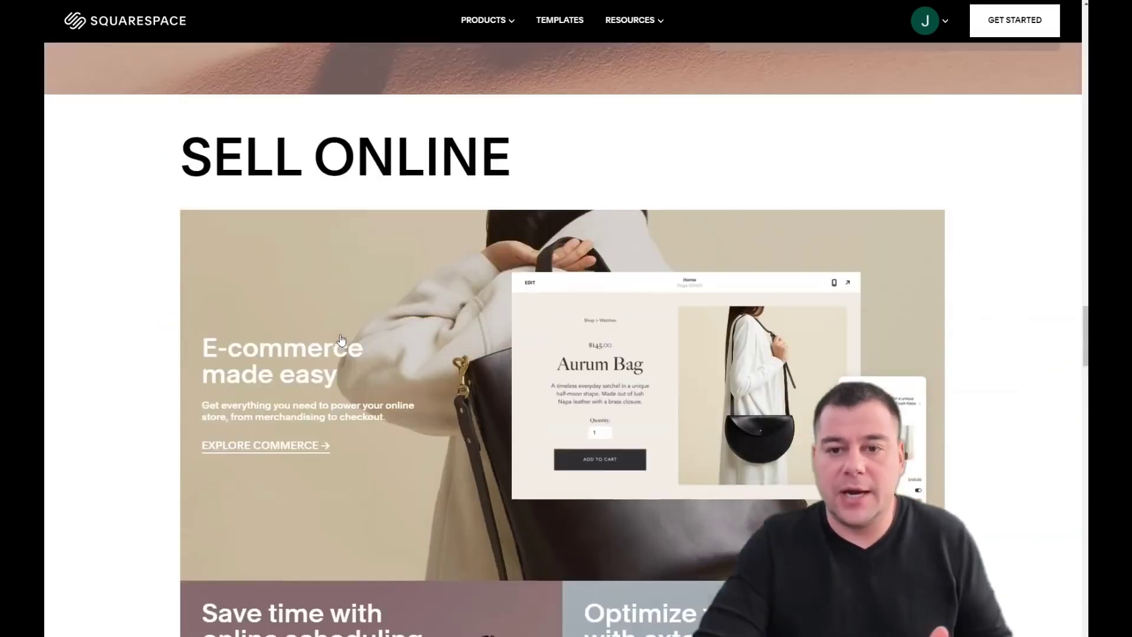
pyautogui.scroll(15, 341, 340)
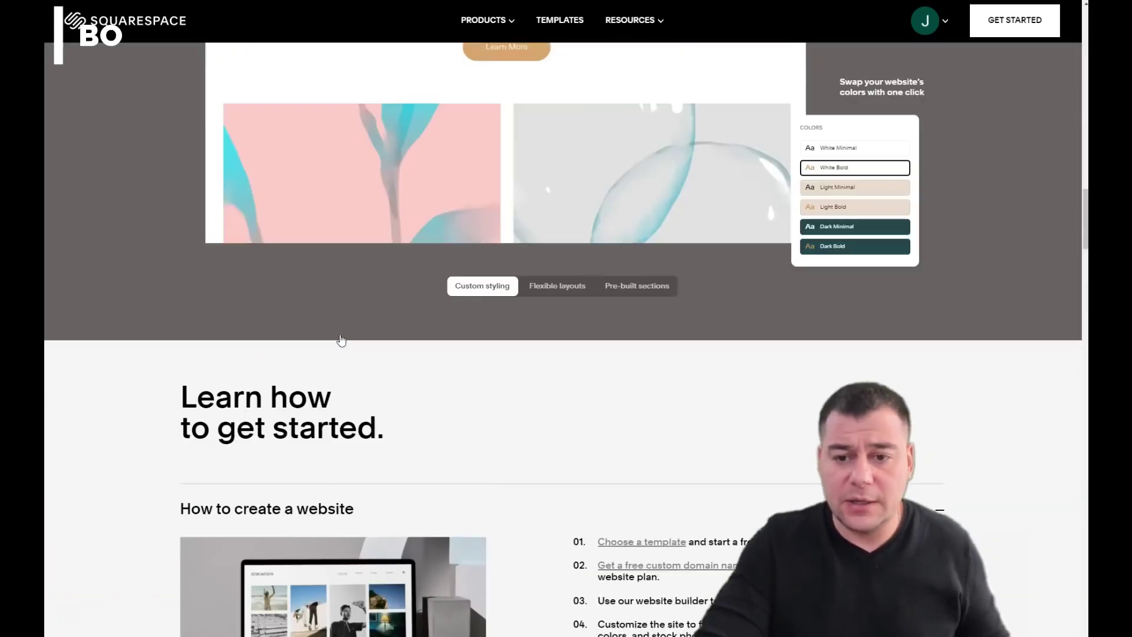
pyautogui.scroll(14, 341, 340)
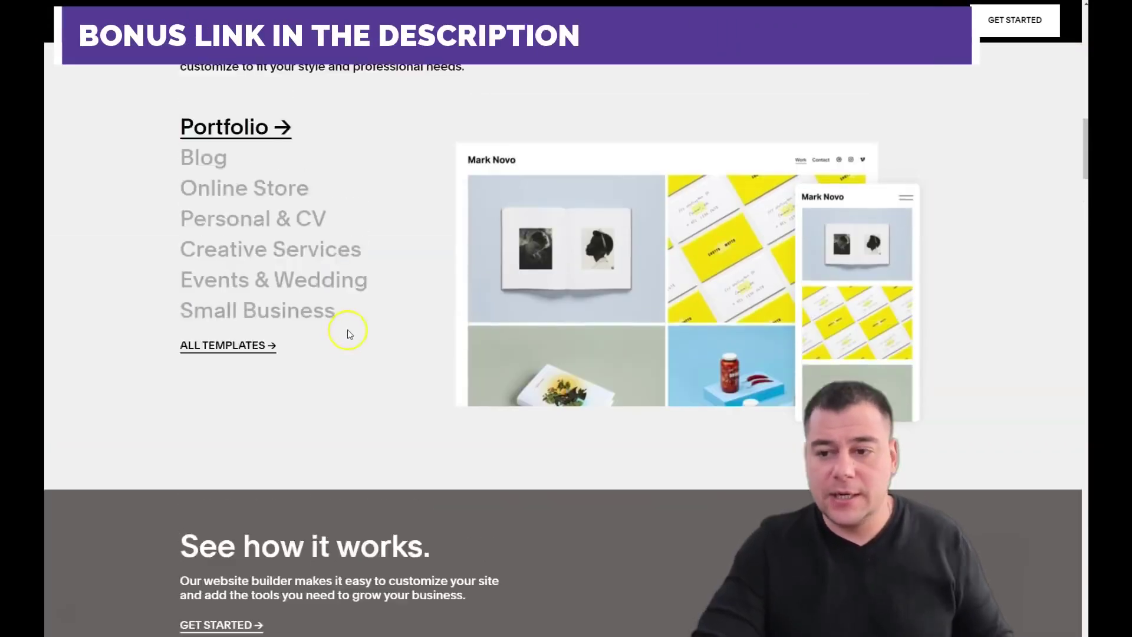
pyautogui.scroll(2, 349, 334)
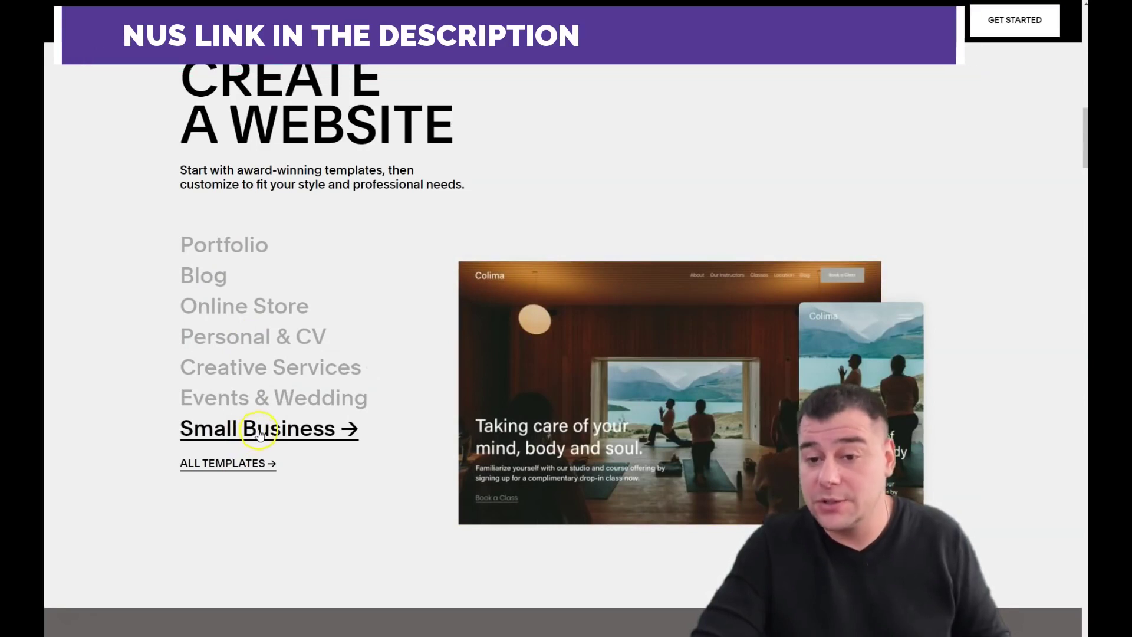
pyautogui.scroll(15, 283, 331)
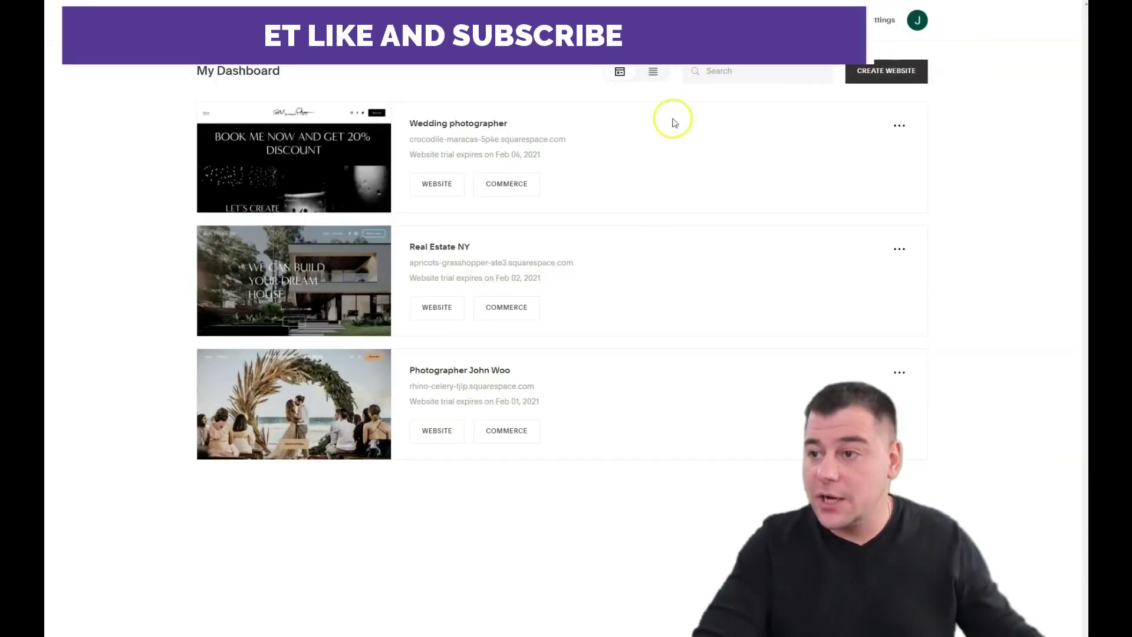
# Create a new website from the dashboard, previewing the Hester template and starting with that design.
pyautogui.press('F11')
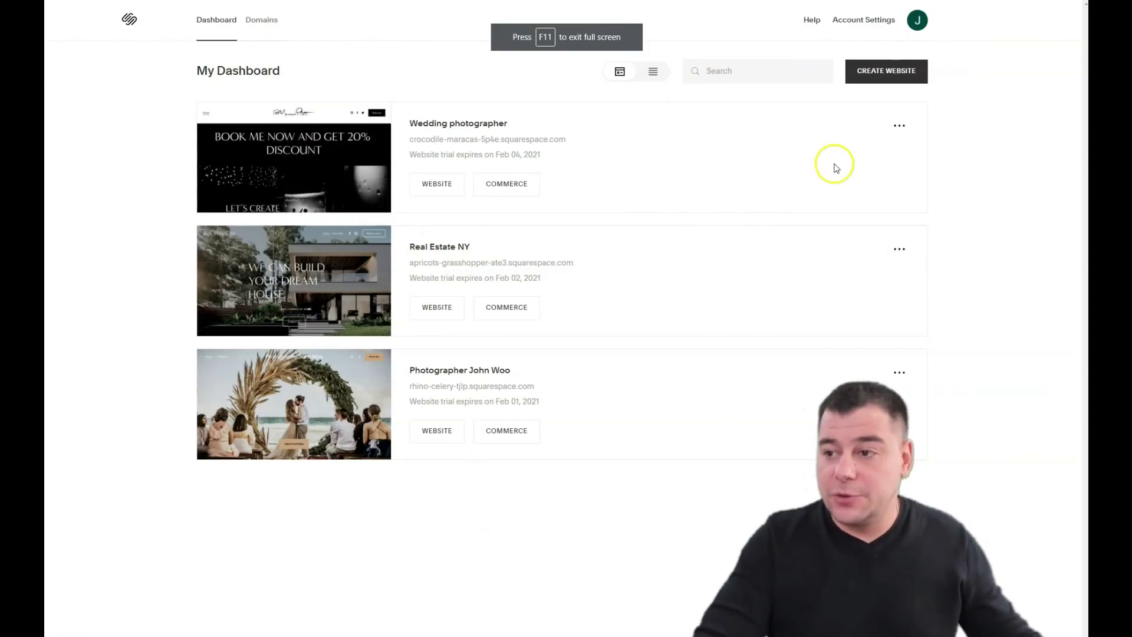
pyautogui.click(879, 73)
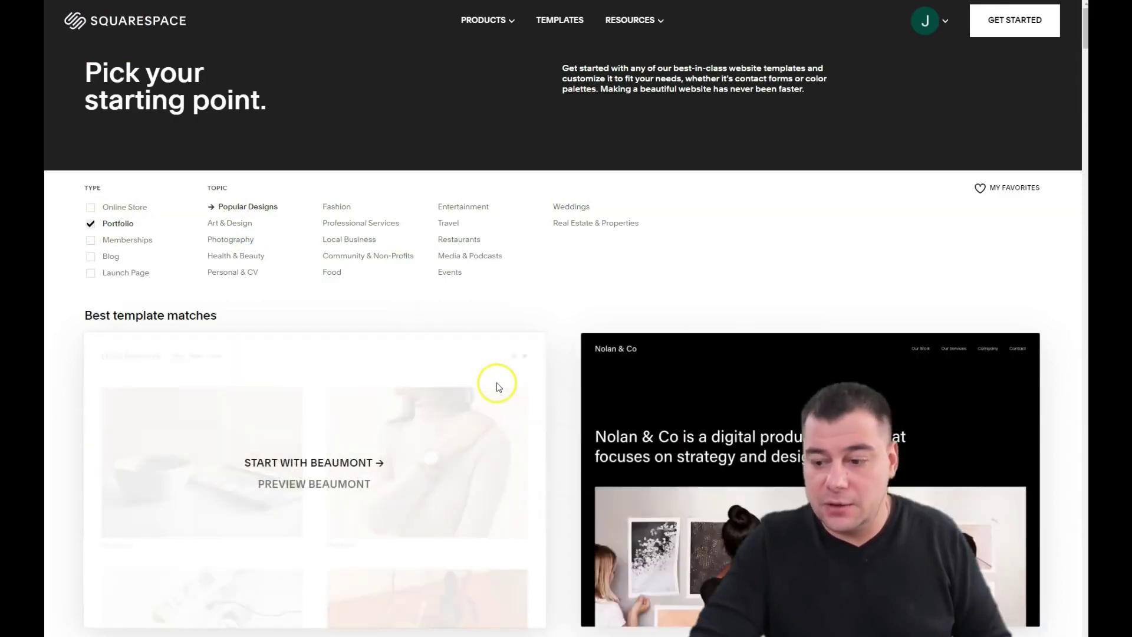
pyautogui.scroll(-3, 497, 386)
pyautogui.scroll(-4, 554, 412)
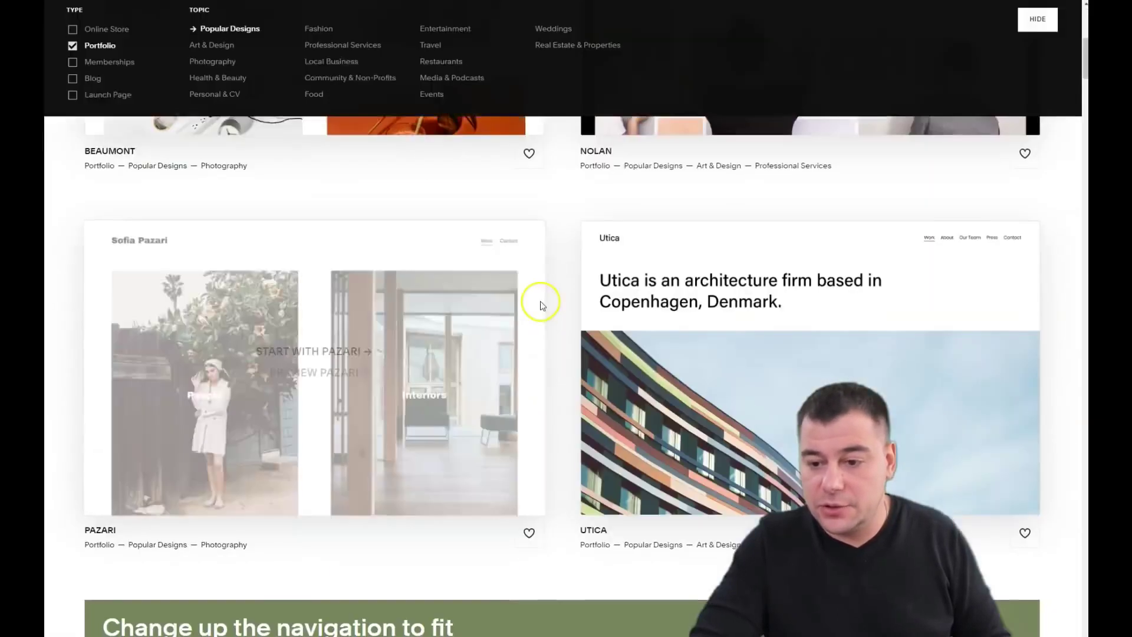
pyautogui.scroll(-4, 452, 318)
pyautogui.scroll(-15, 453, 318)
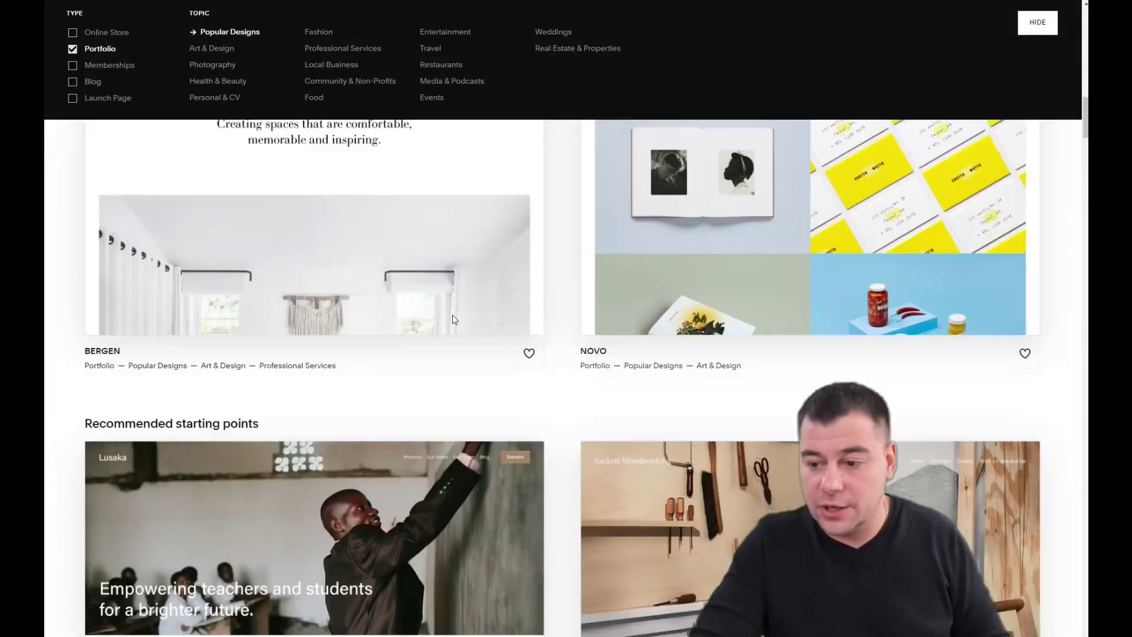
pyautogui.scroll(-18, 453, 318)
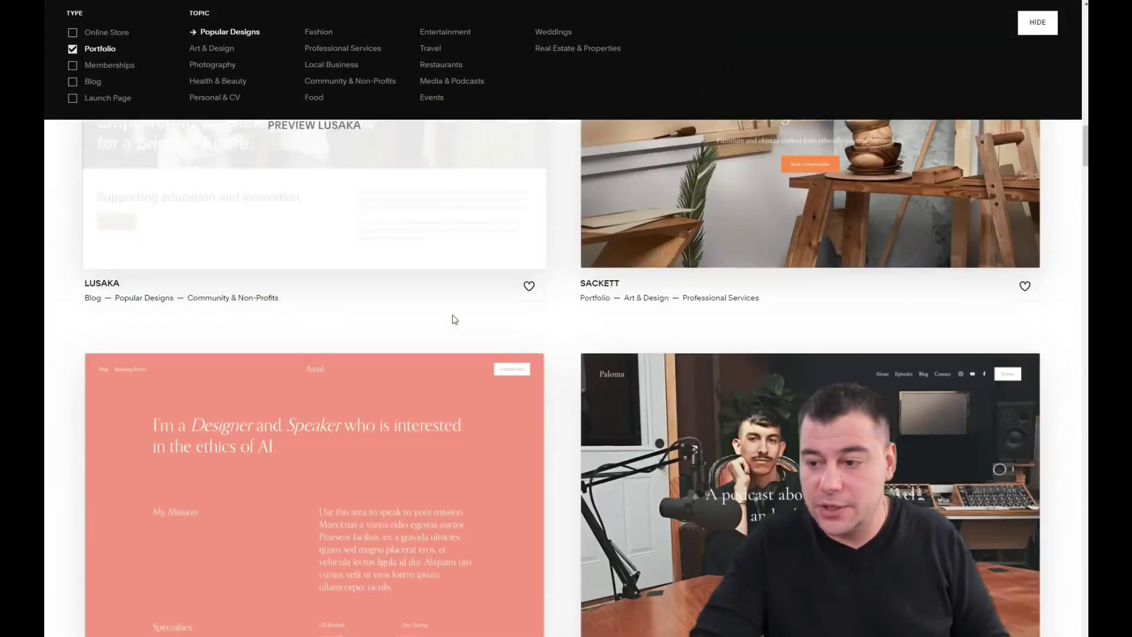
pyautogui.scroll(-5, 454, 317)
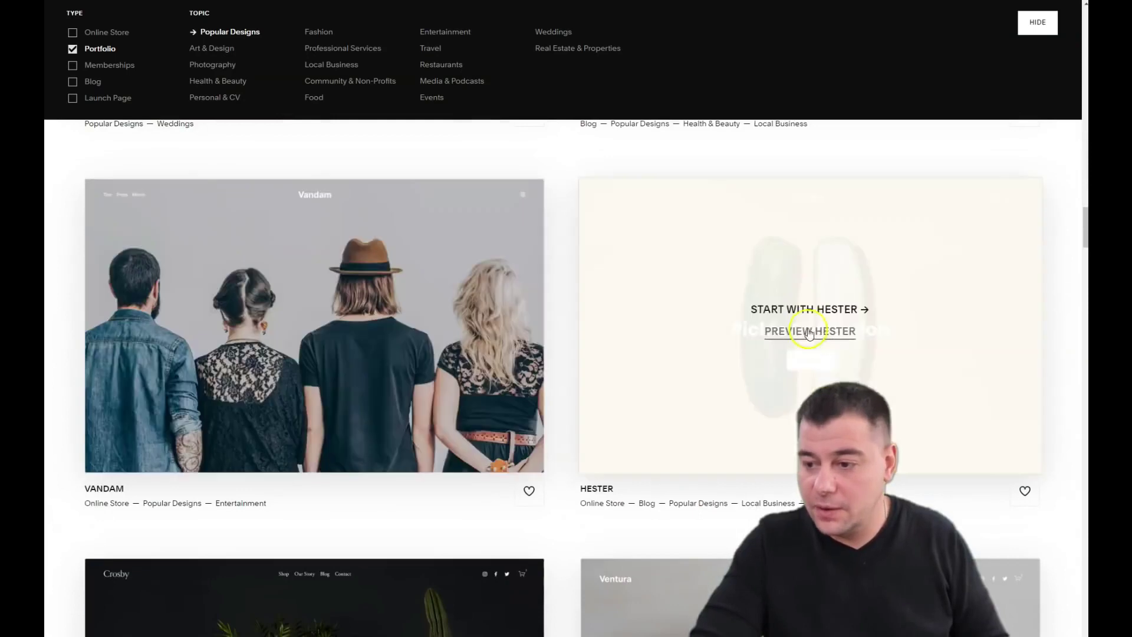
pyautogui.click(809, 332)
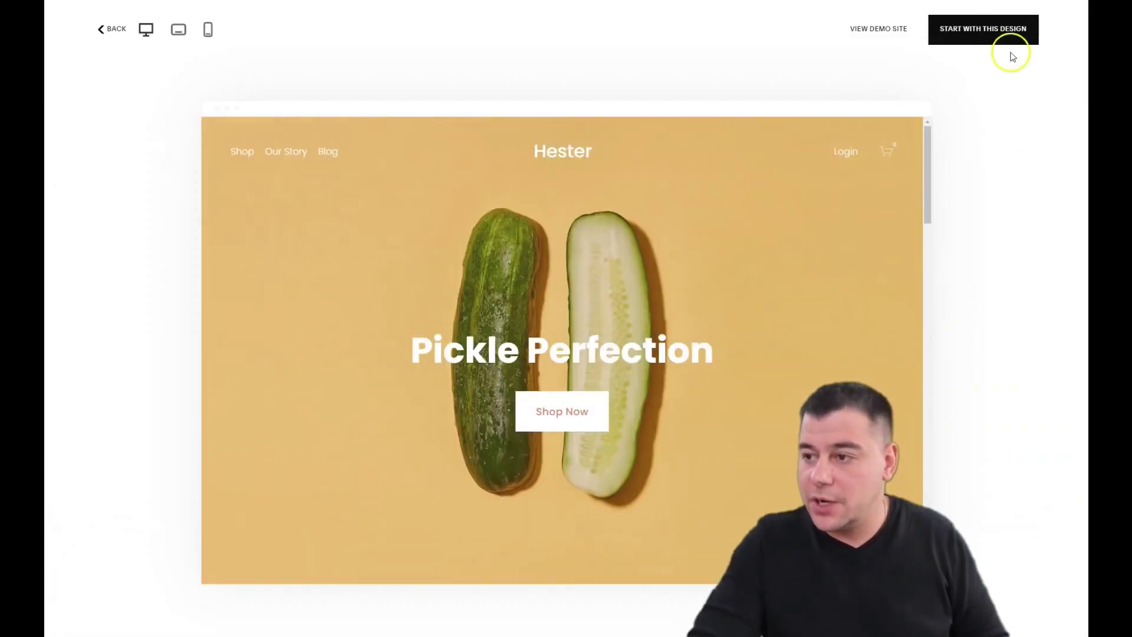
pyautogui.click(973, 36)
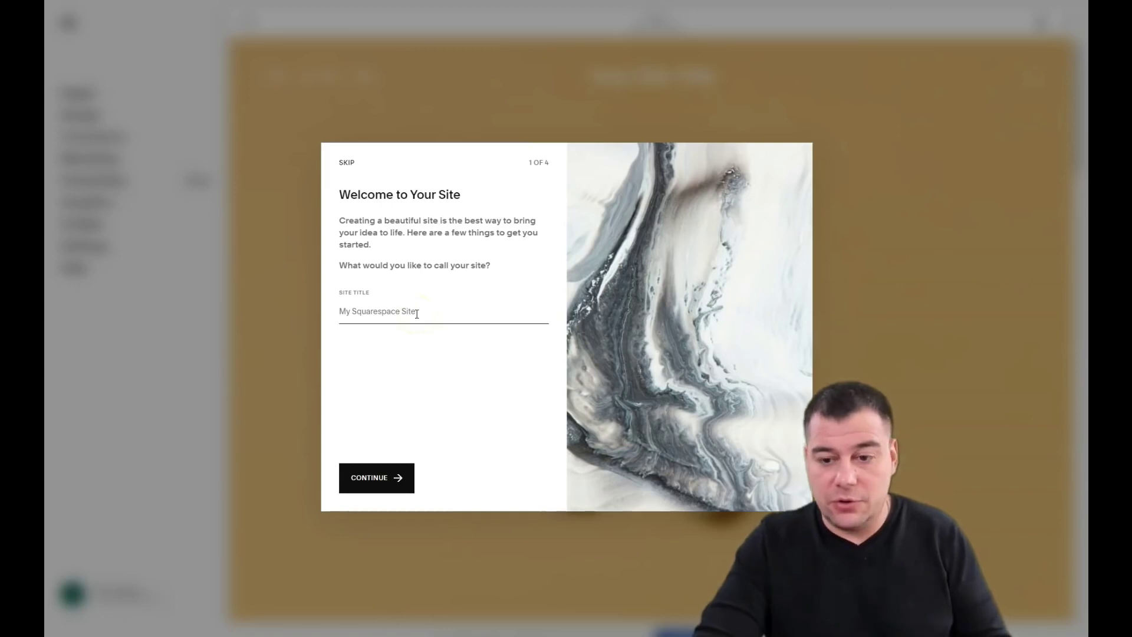
# Title the new site "True fit" and go through the welcome introduction to its end.
pyautogui.write('True fit')
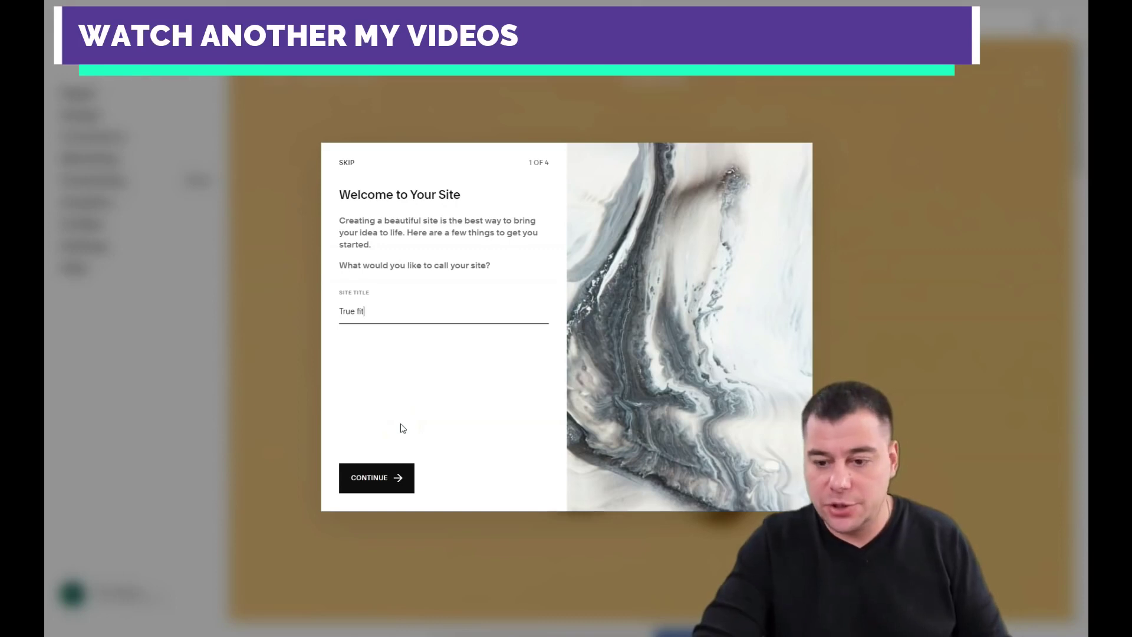
pyautogui.click(382, 484)
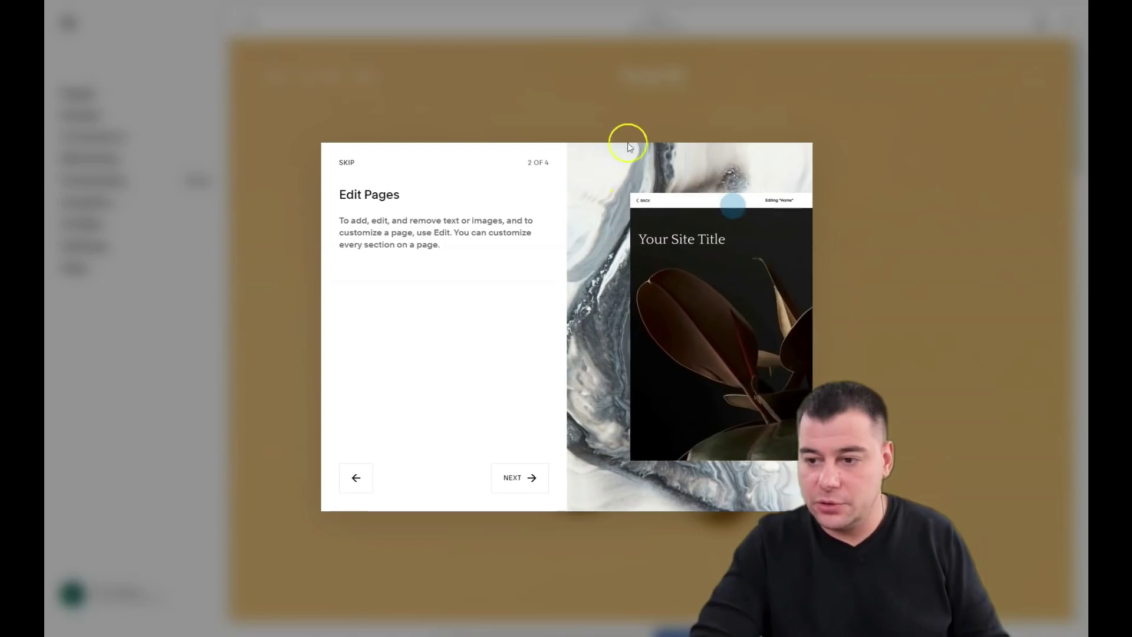
pyautogui.click(513, 480)
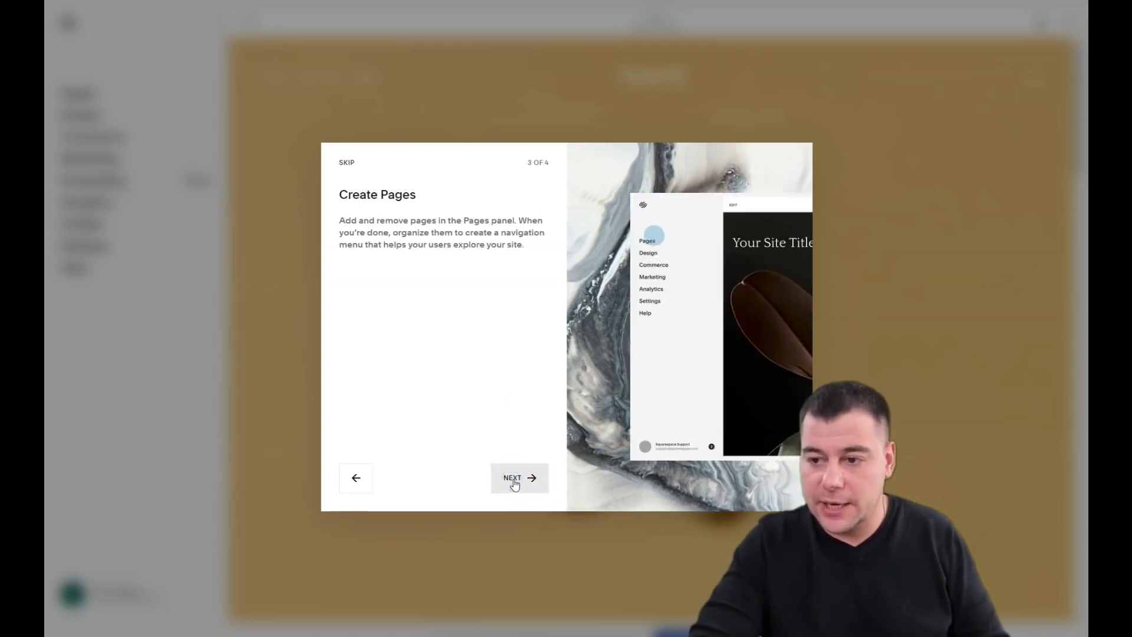
pyautogui.click(520, 480)
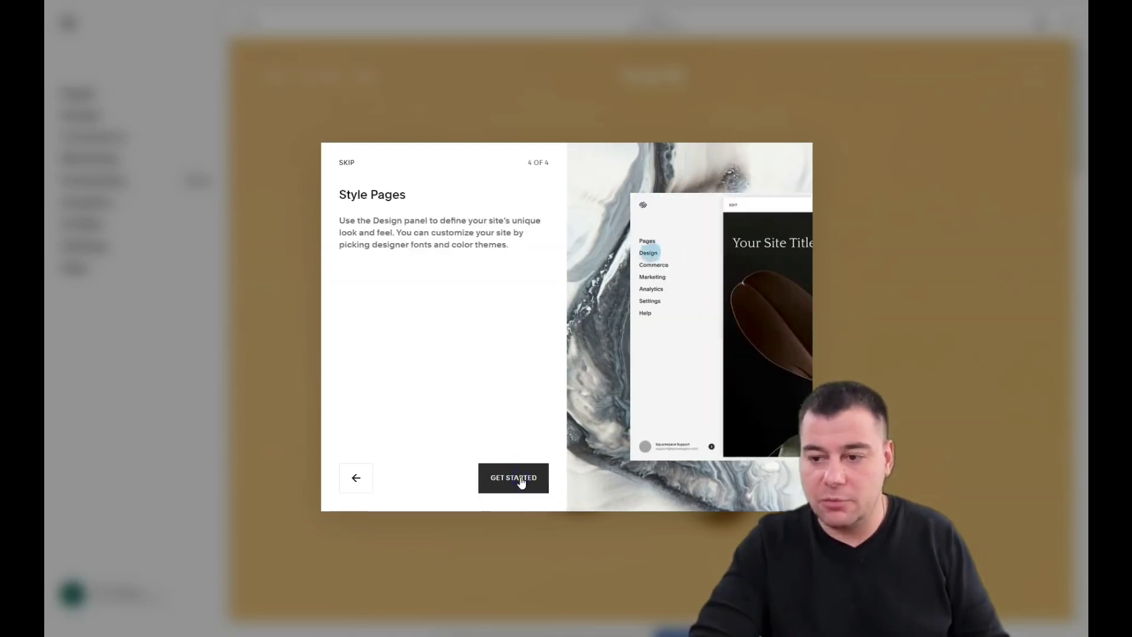
pyautogui.click(520, 480)
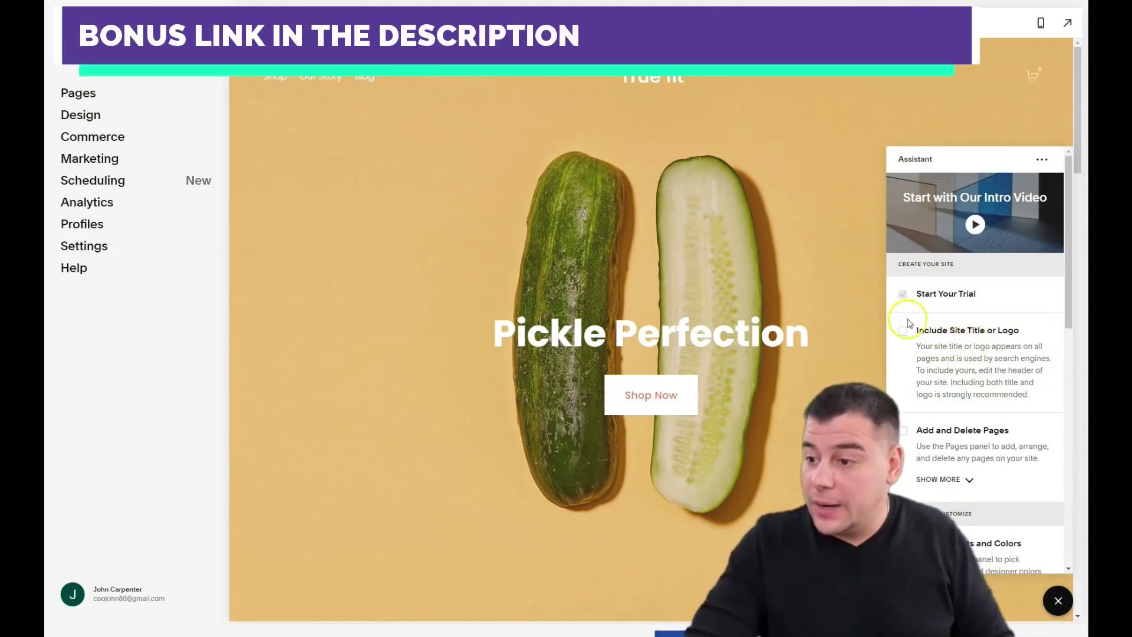
# Review the Assistant's setup checklist for creating, customizing and launching the site, leaving the checklist closed.
pyautogui.scroll(-2, 967, 330)
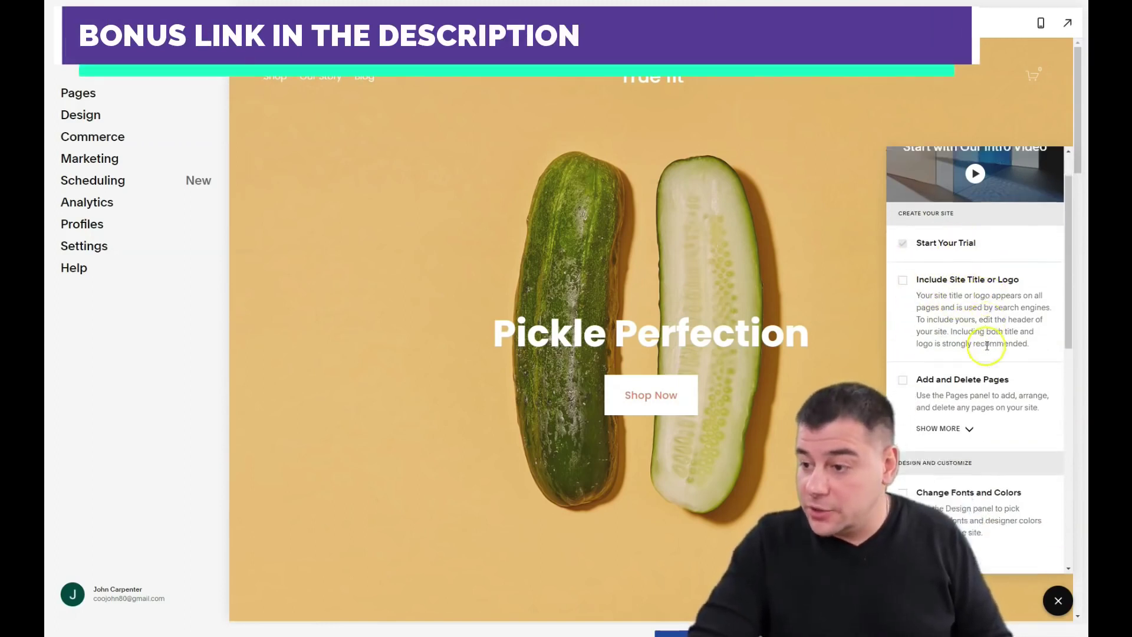
pyautogui.scroll(-3, 990, 324)
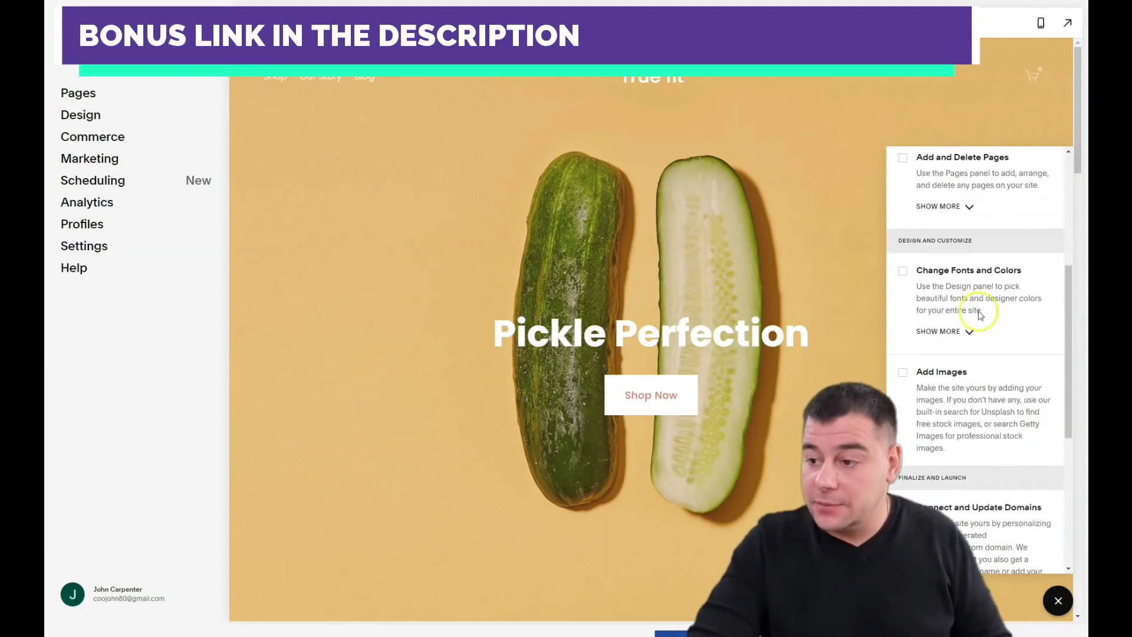
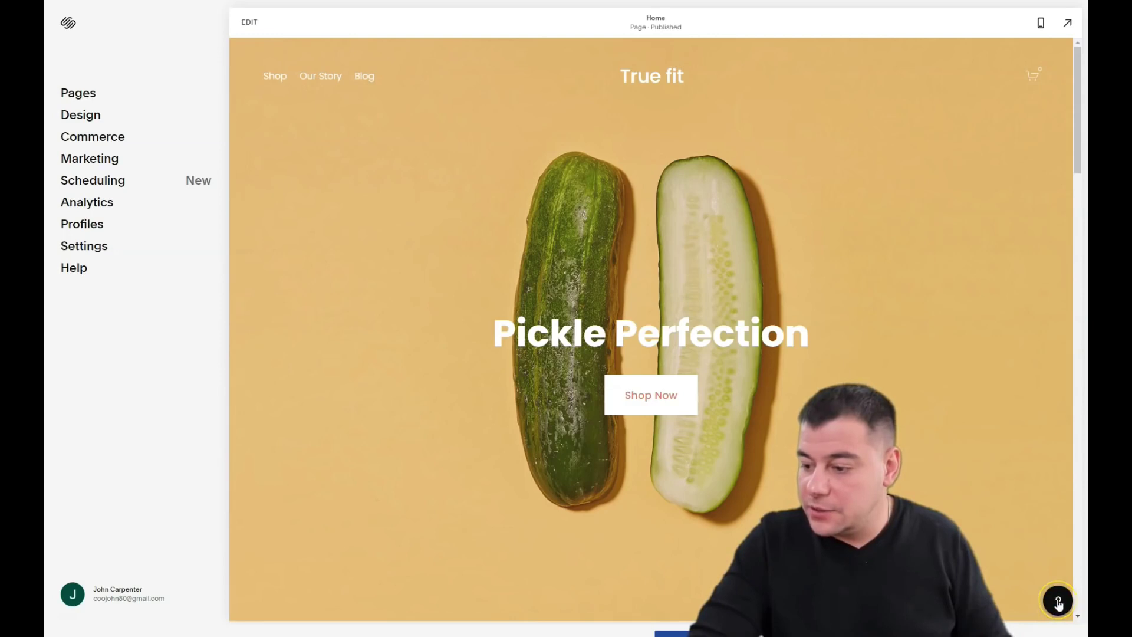
pyautogui.click(1058, 602)
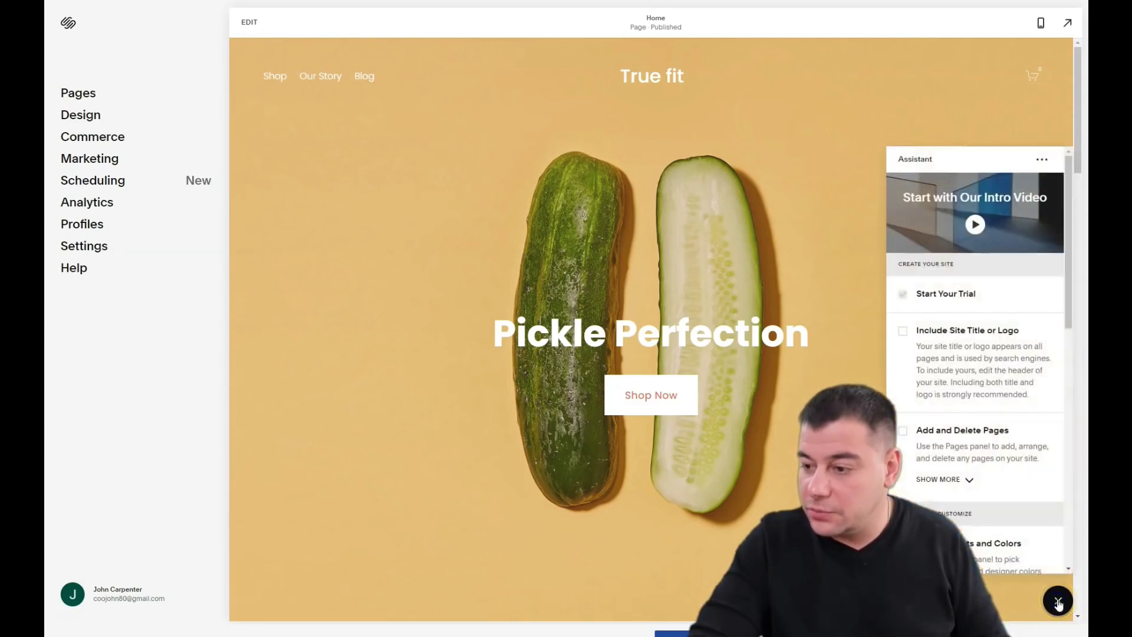
pyautogui.click(1058, 601)
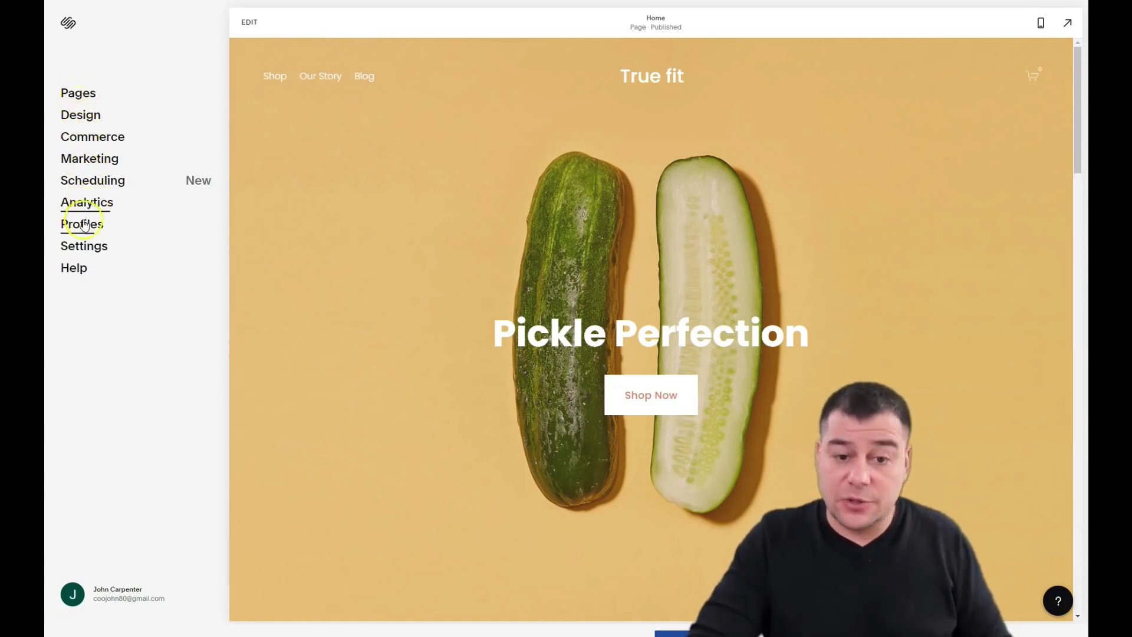
# Open the site's page list and view the Our Story page.
pyautogui.click(80, 96)
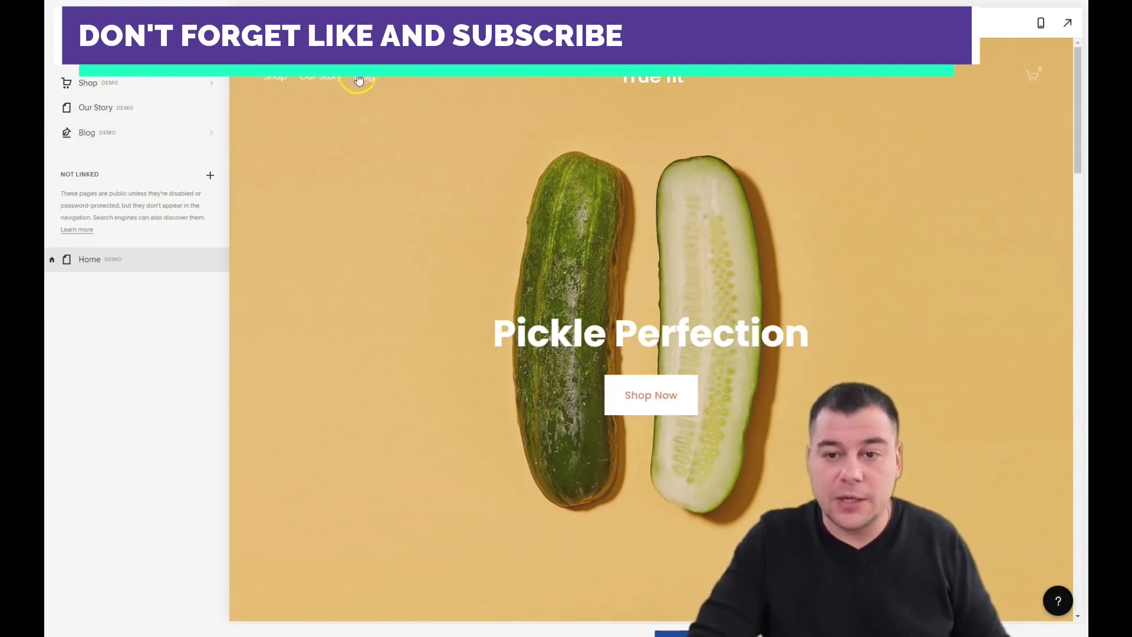
pyautogui.click(290, 79)
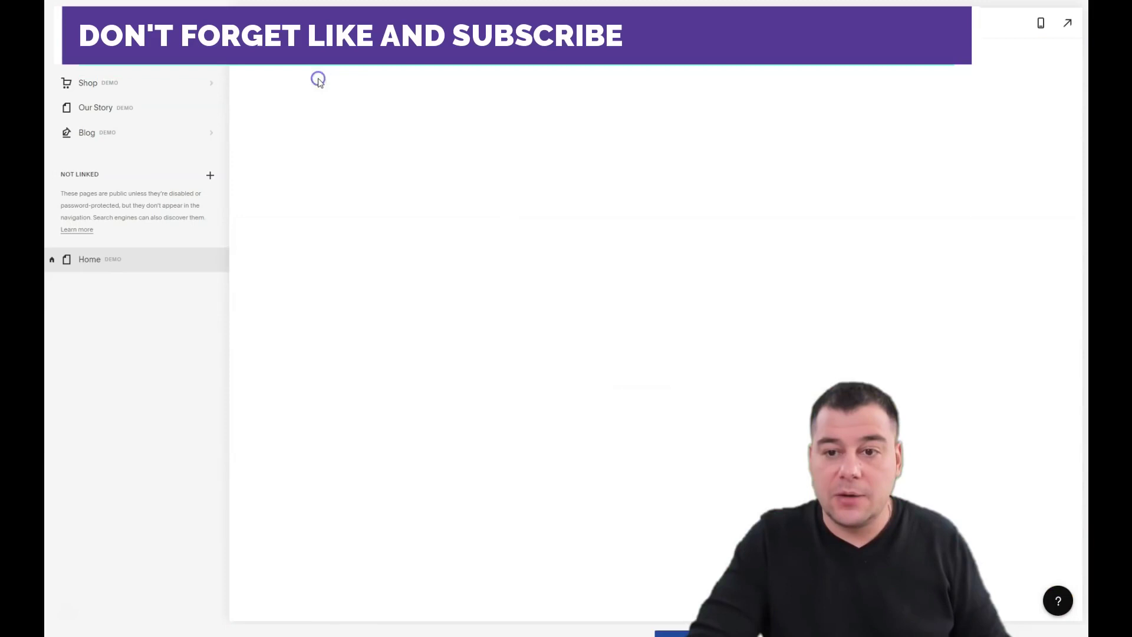
pyautogui.click(102, 112)
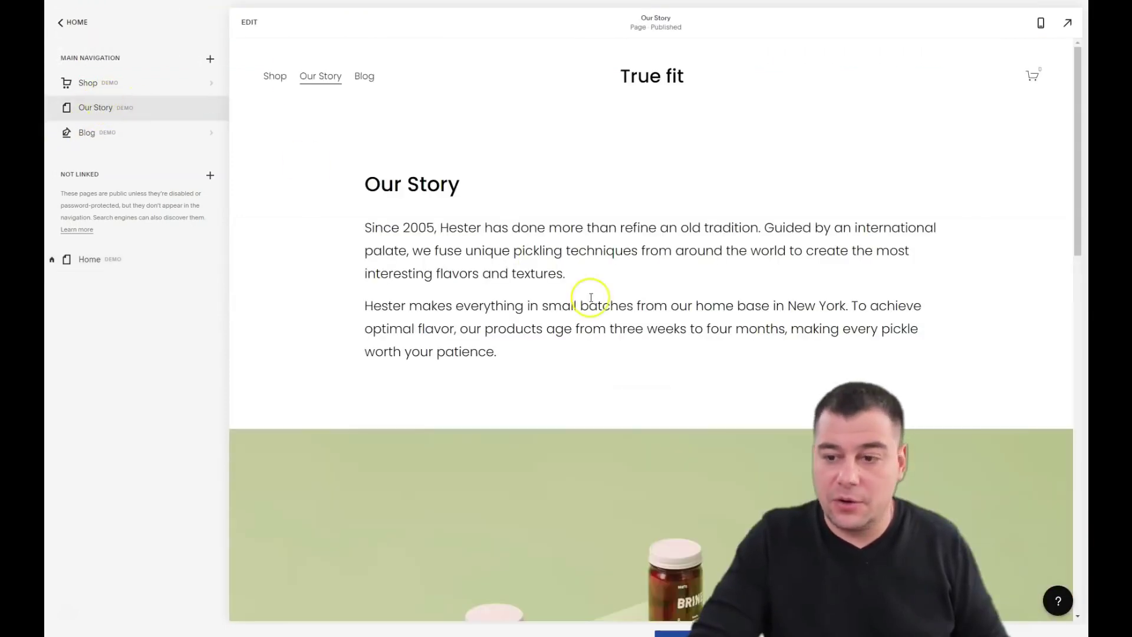
# Look through the full Our Story and Blog pages, returning to the site's page list.
pyautogui.scroll(-5, 565, 292)
pyautogui.scroll(-10, 565, 292)
pyautogui.scroll(14, 533, 277)
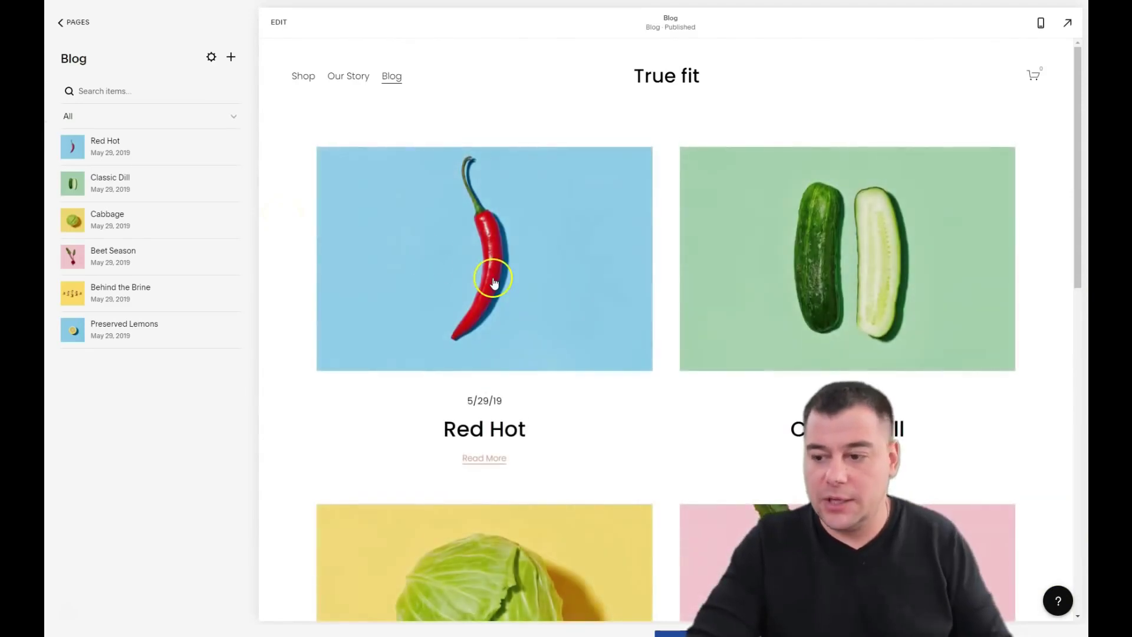
pyautogui.scroll(-10, 494, 283)
pyautogui.scroll(10, 290, 128)
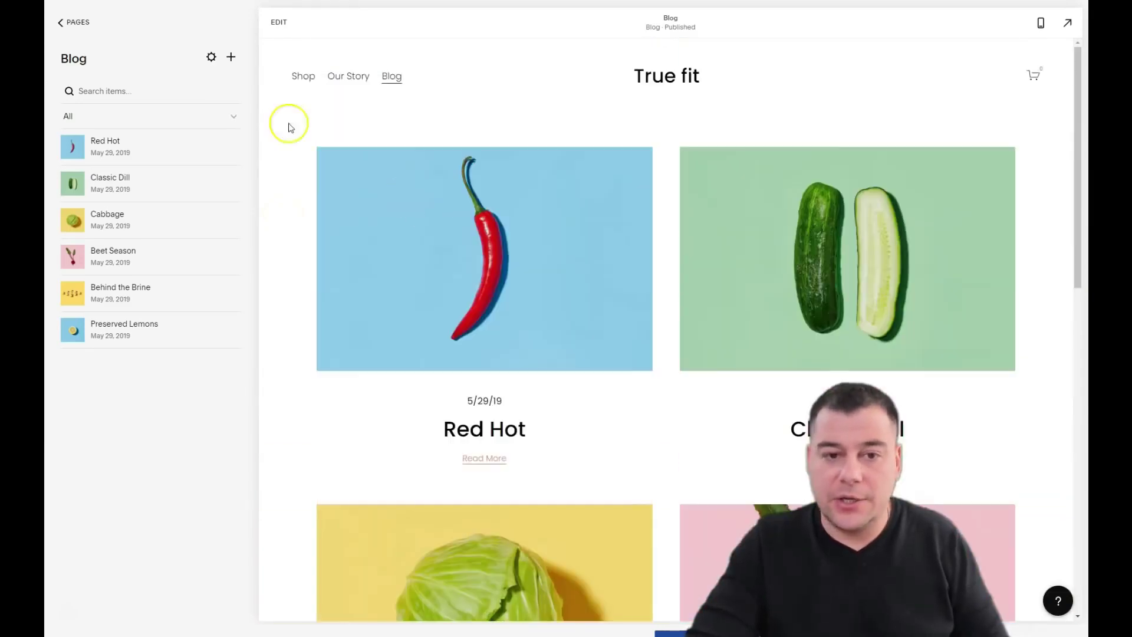
pyautogui.click(61, 23)
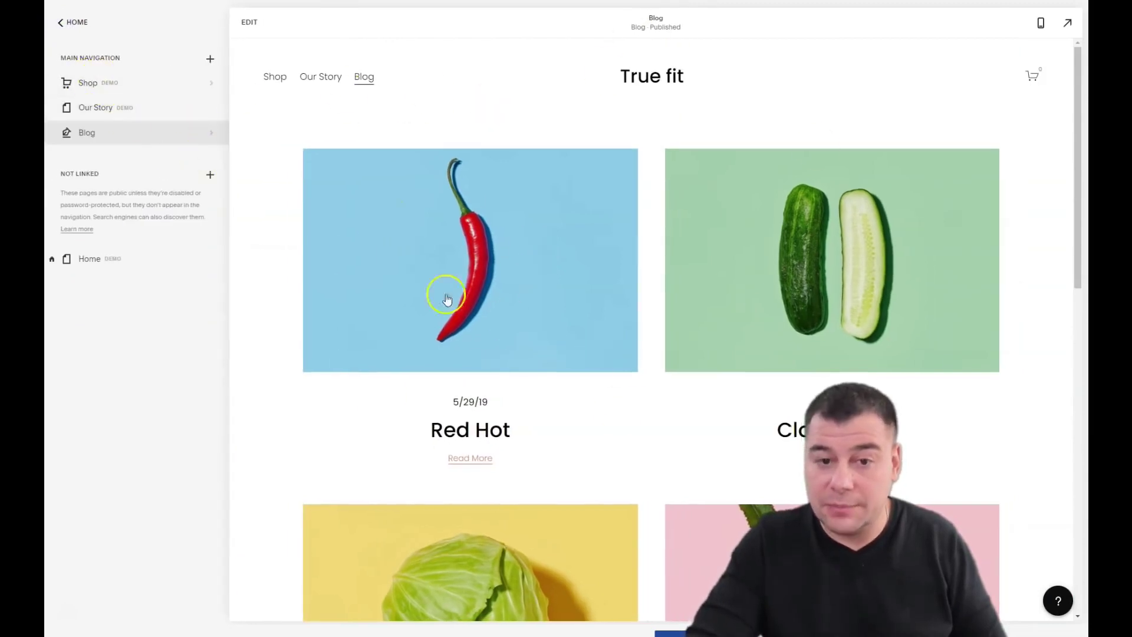
# Look through the products on the Shop page and return to the page list.
pyautogui.click(83, 86)
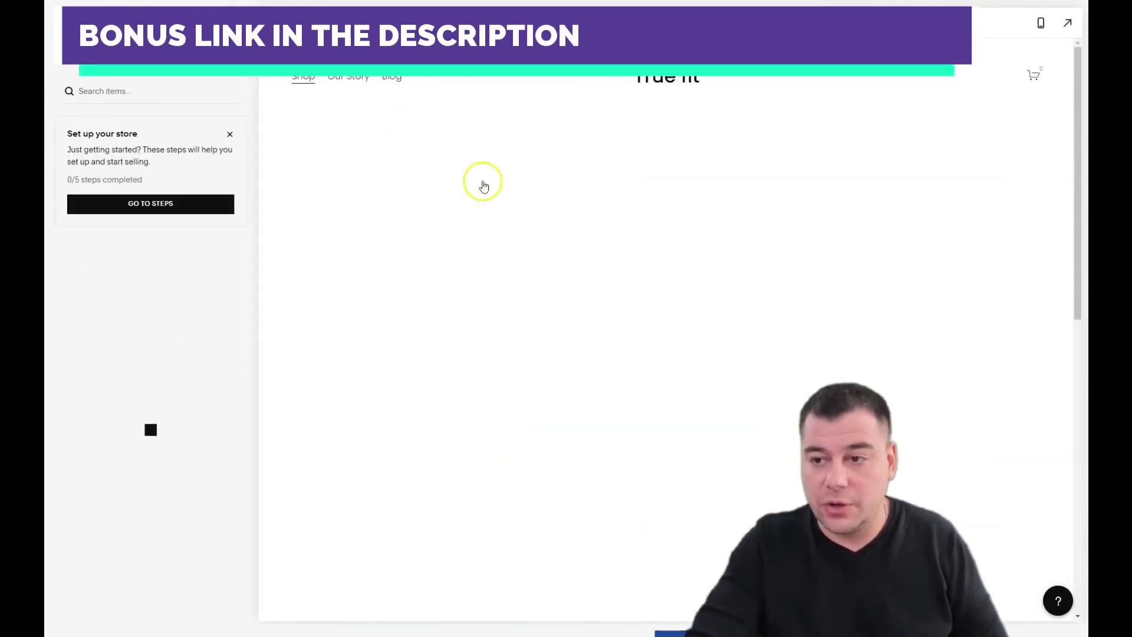
pyautogui.scroll(-10, 612, 379)
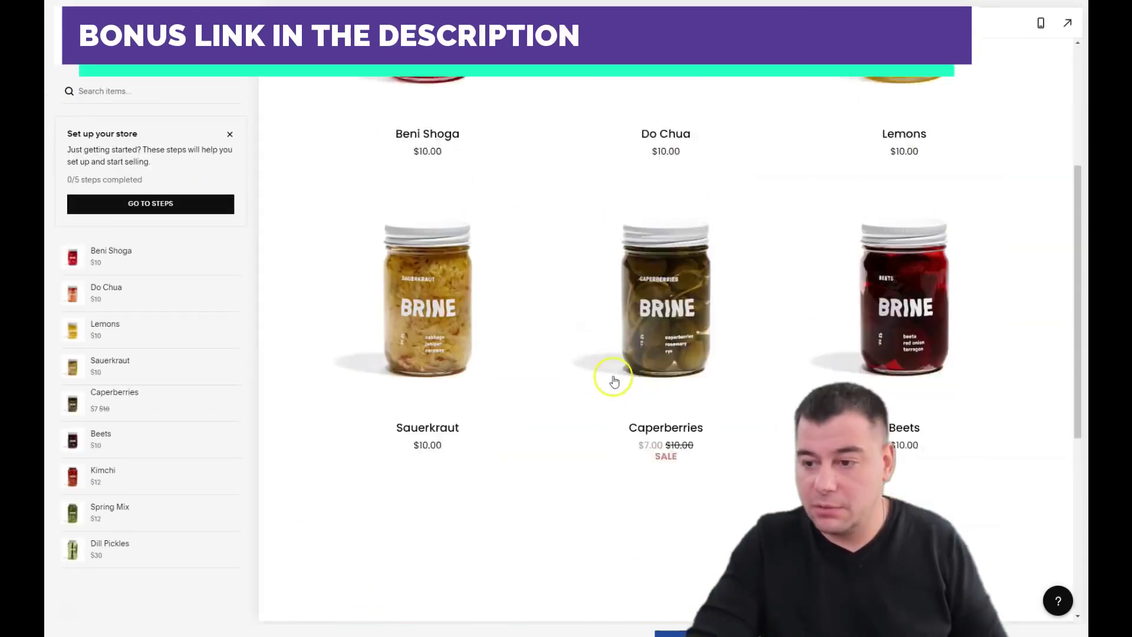
pyautogui.scroll(7, 554, 331)
pyautogui.scroll(3, 554, 332)
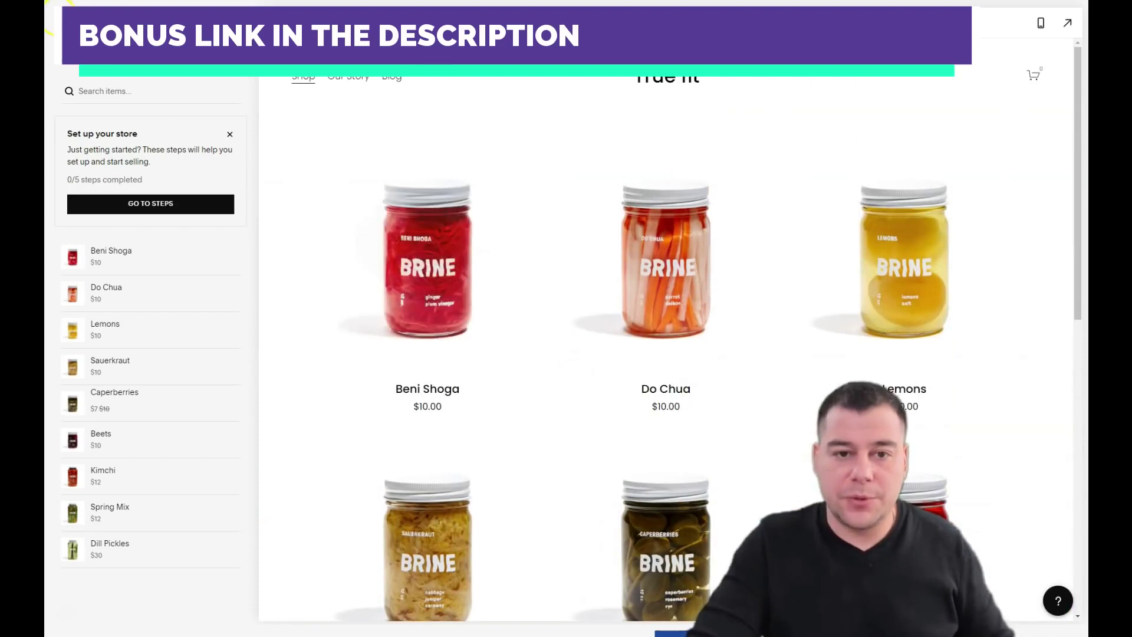
pyautogui.press('Escape')
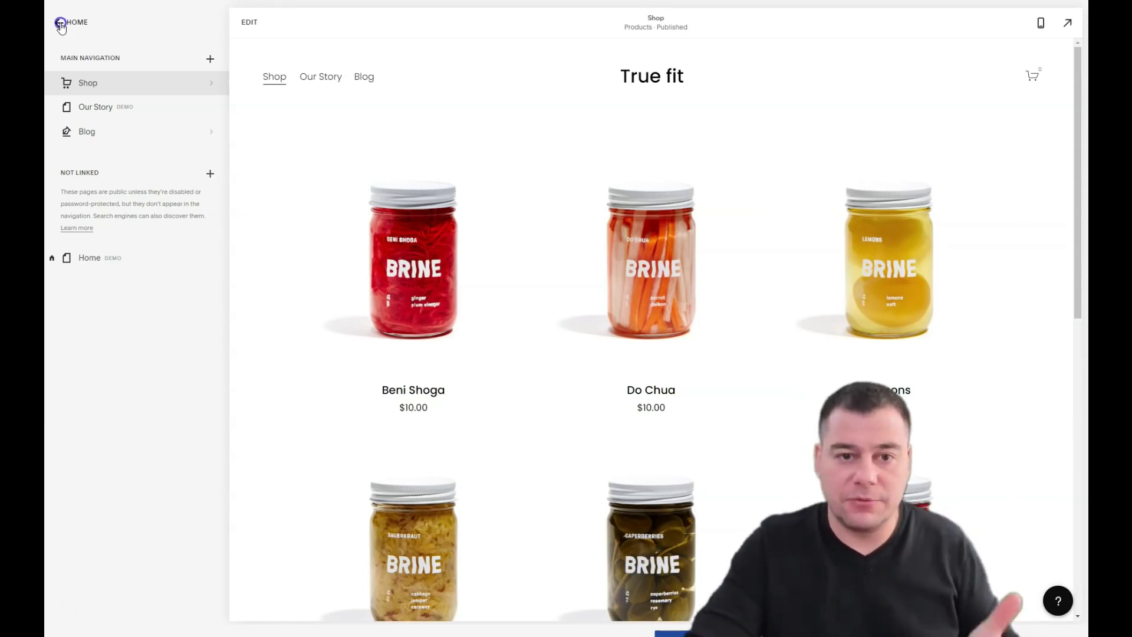
# Open the Home page and delete the Shop, Our Story and Blog pages from the main navigation.
pyautogui.click(108, 116)
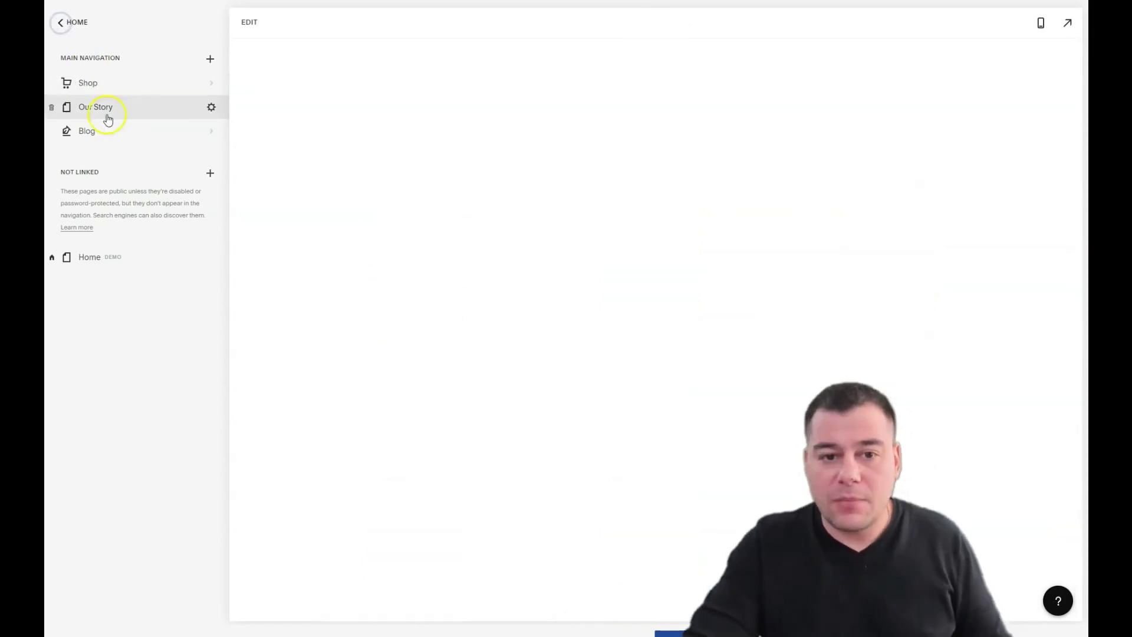
pyautogui.click(85, 260)
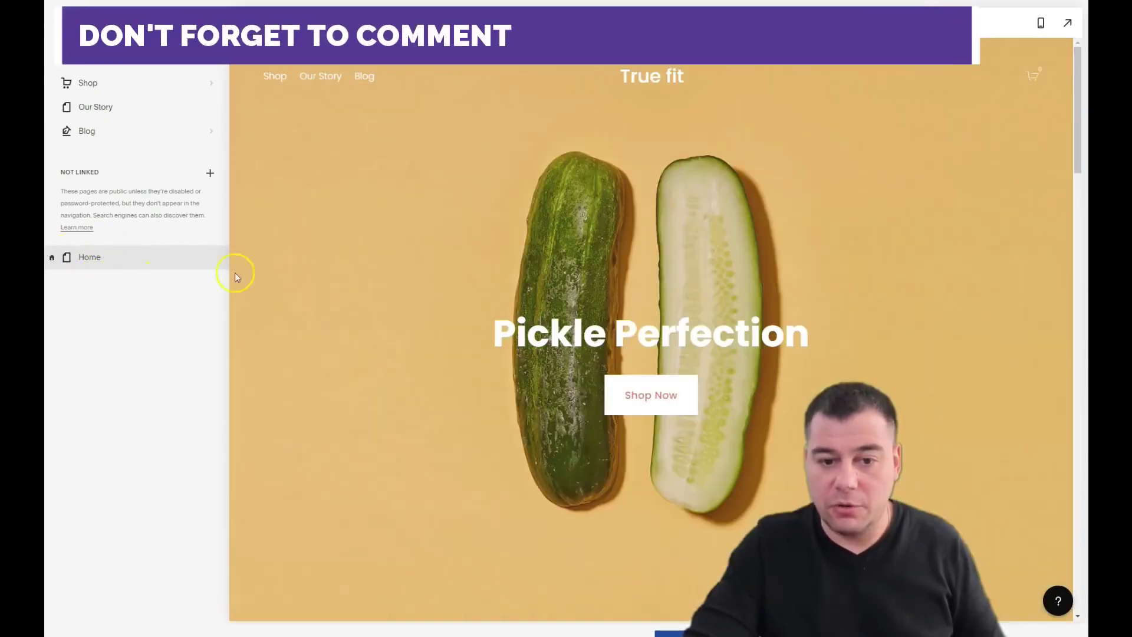
pyautogui.click(59, 83)
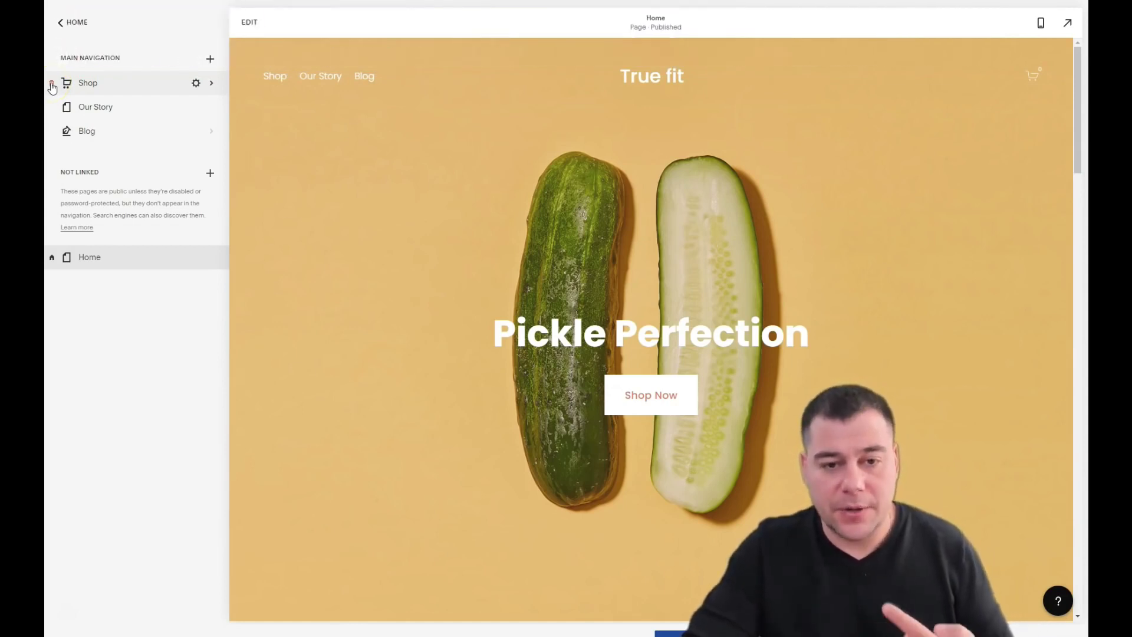
pyautogui.click(52, 85)
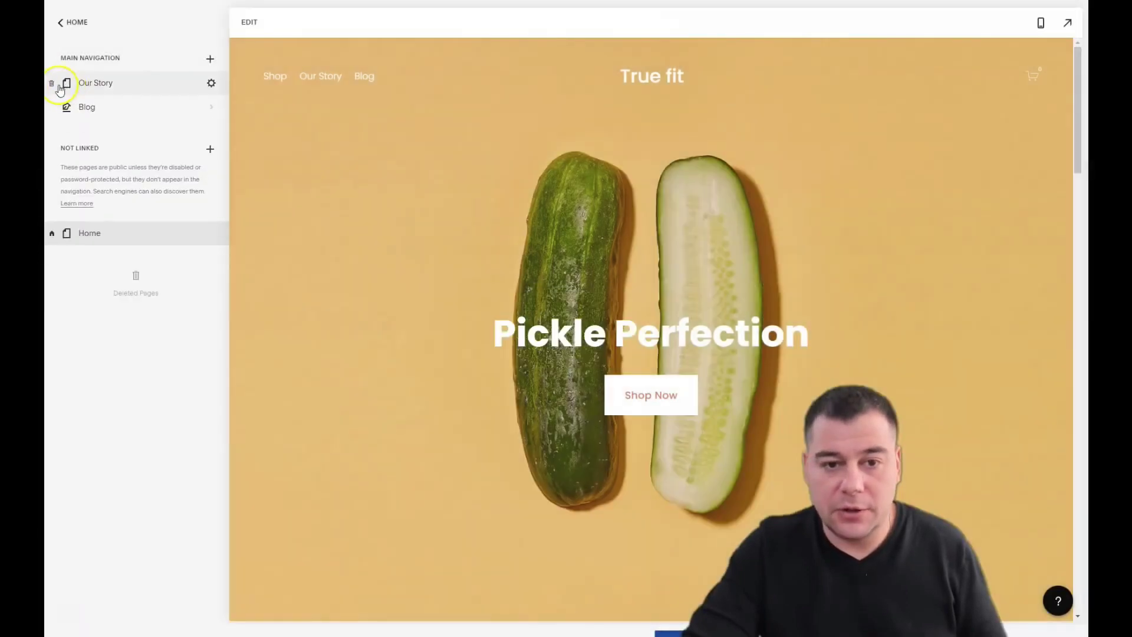
pyautogui.click(245, 23)
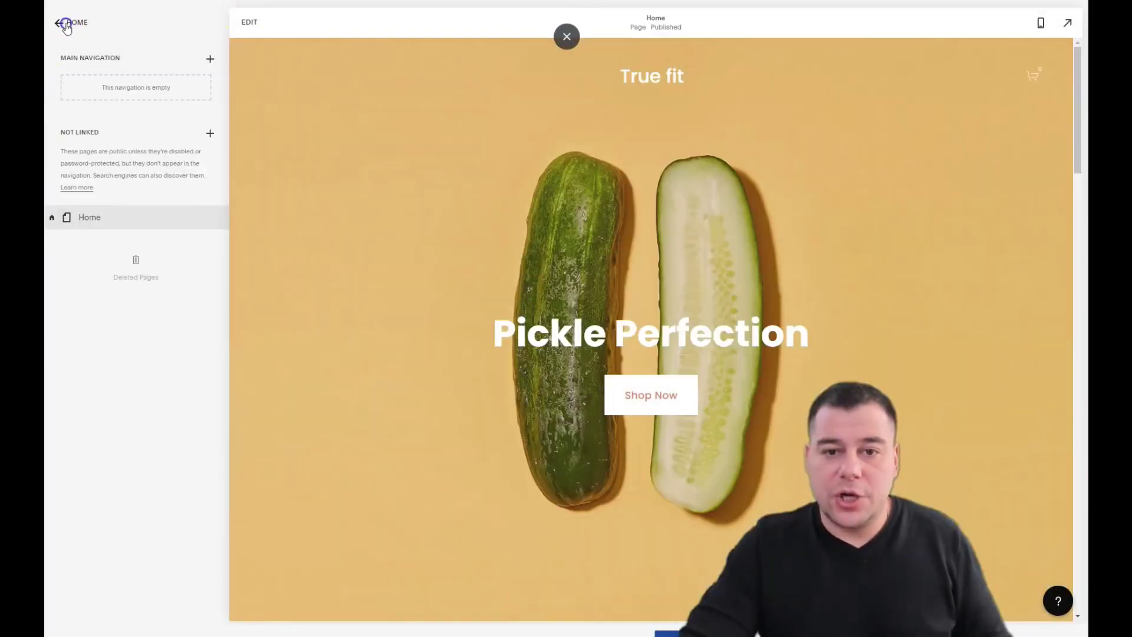
# Put the Home page in edit mode and open the site header for editing, viewing its desktop and mobile settings.
pyautogui.click(252, 25)
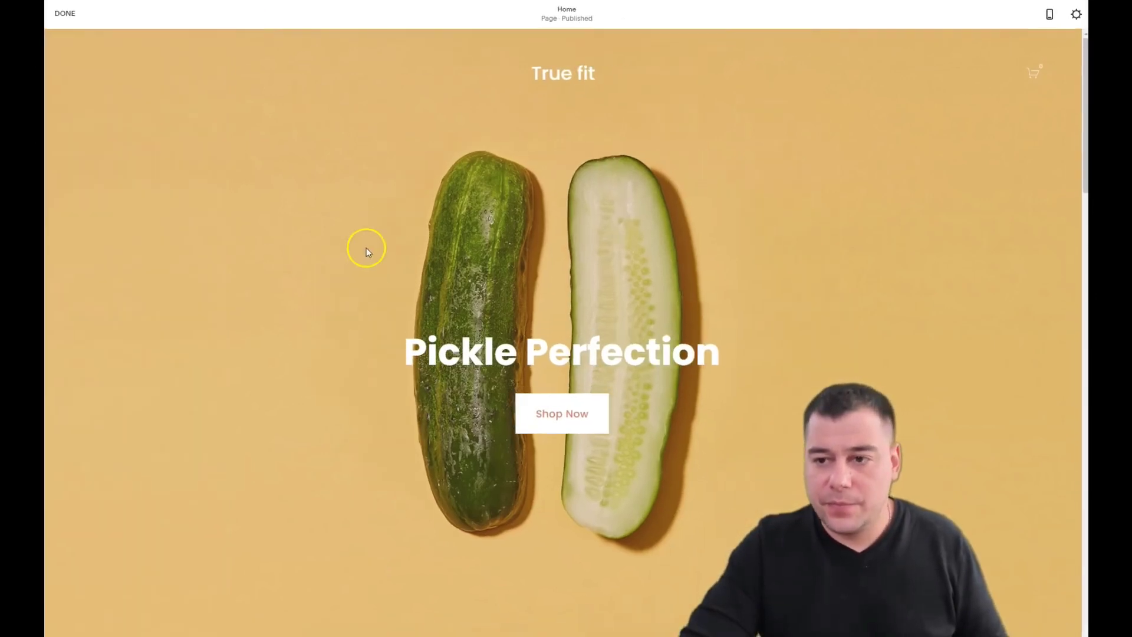
pyautogui.moveTo(770, 118)
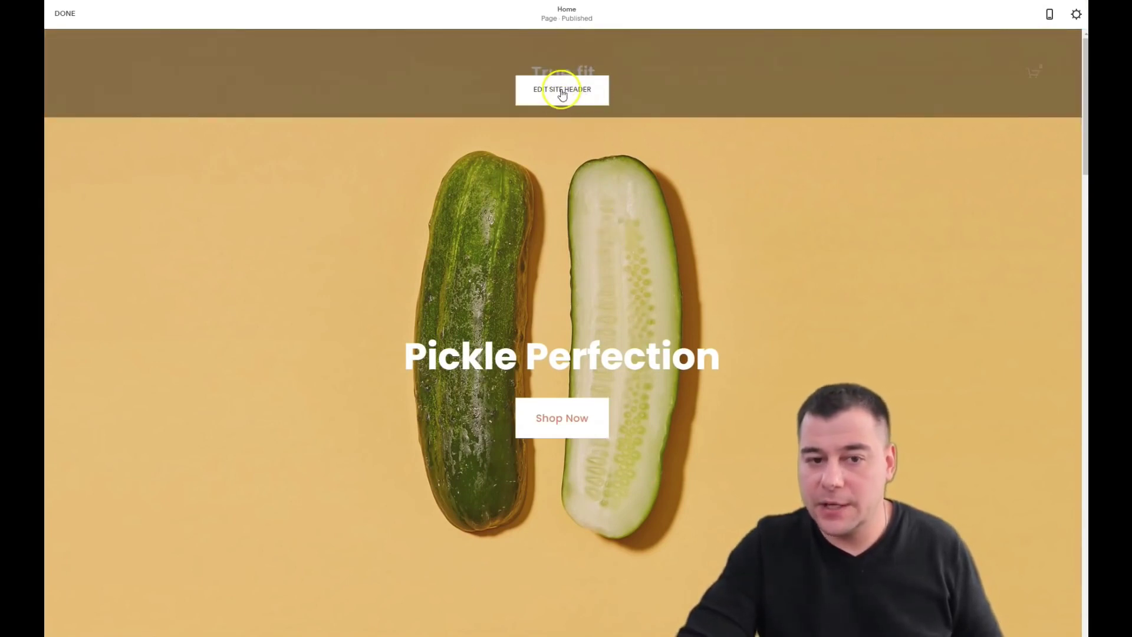
pyautogui.click(564, 94)
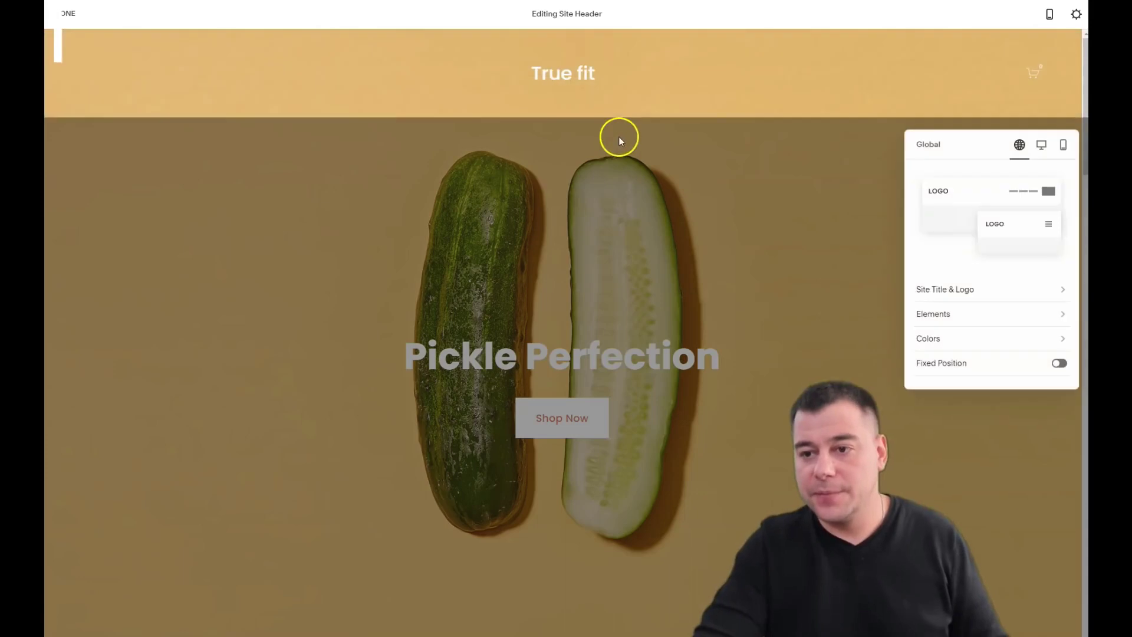
pyautogui.click(1042, 145)
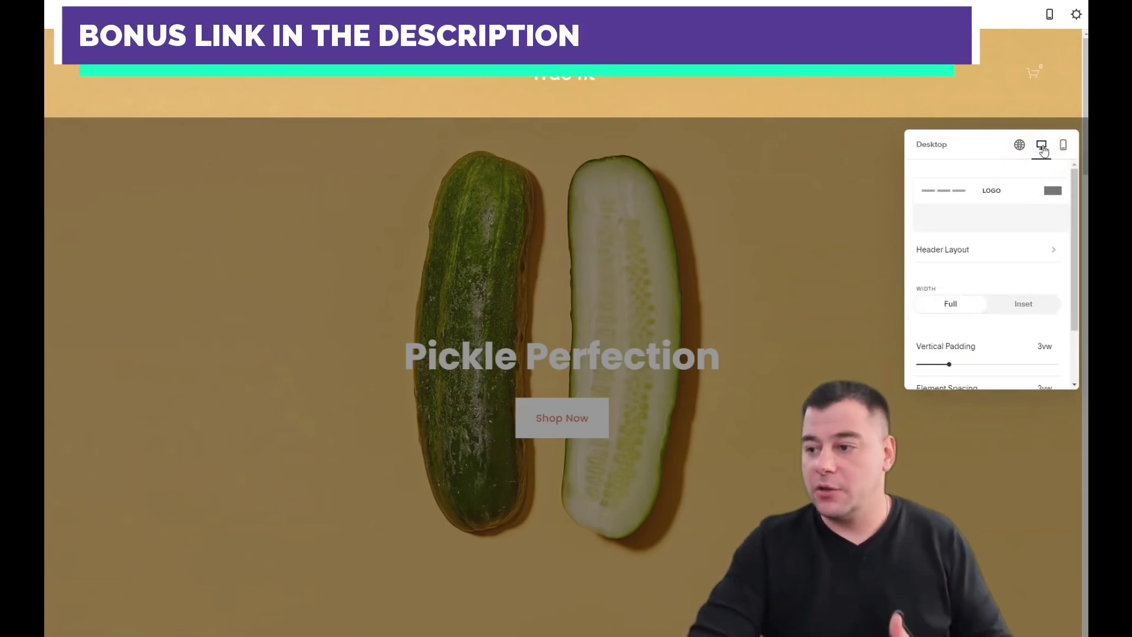
pyautogui.click(1063, 147)
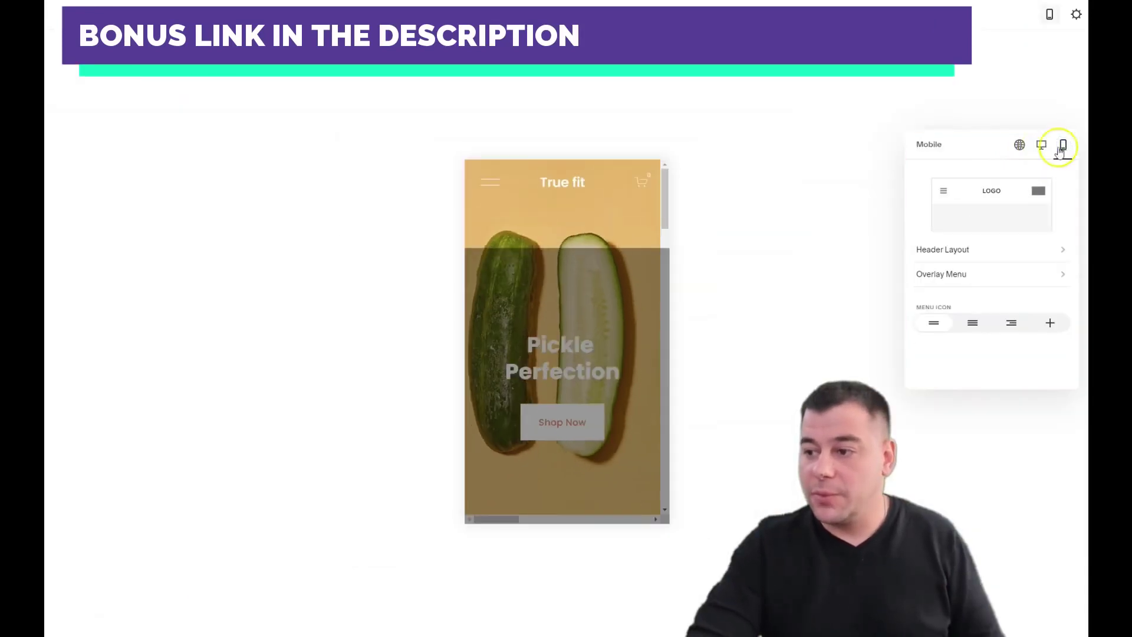
# Try the desktop header layout with navigation below the centered logo, and switch back to the one with navigation left of it.
pyautogui.click(1041, 147)
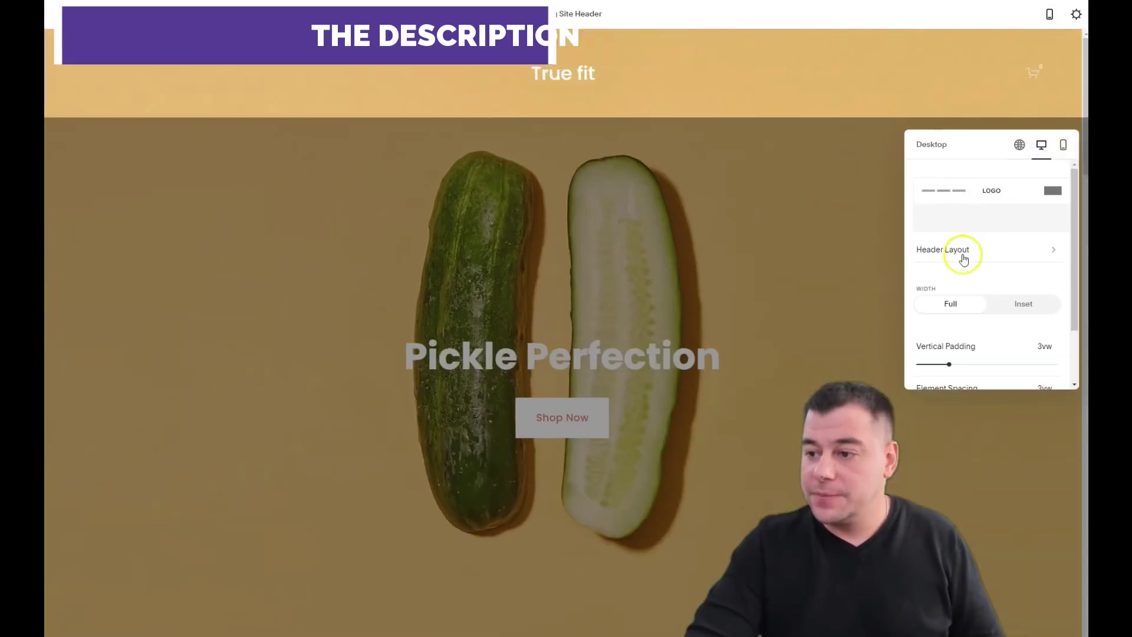
pyautogui.click(954, 252)
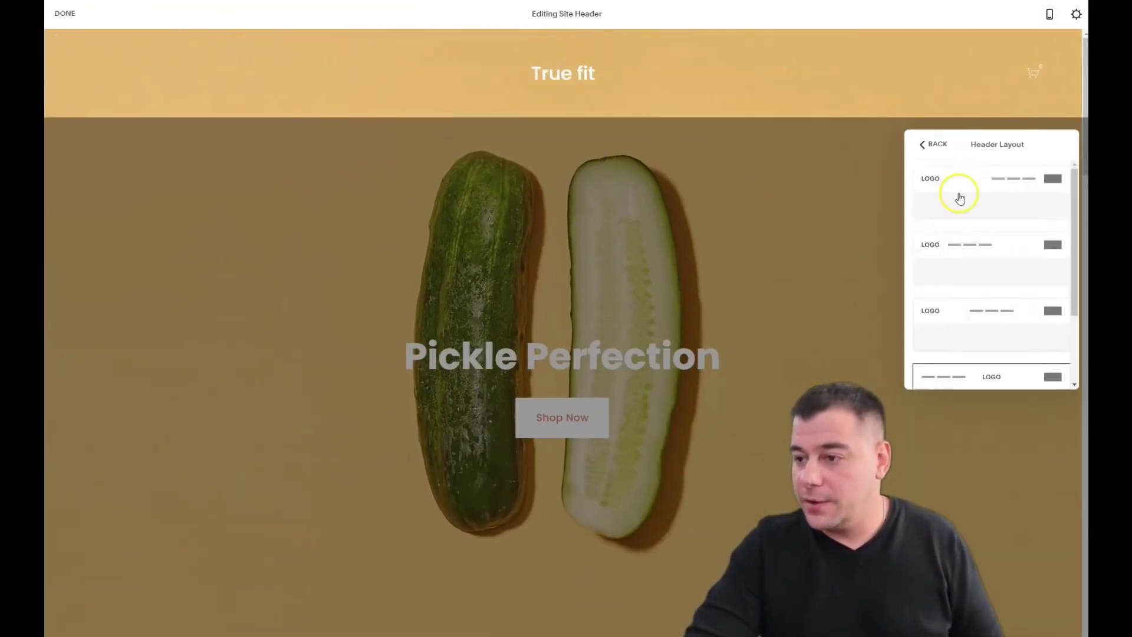
pyautogui.scroll(-2, 982, 242)
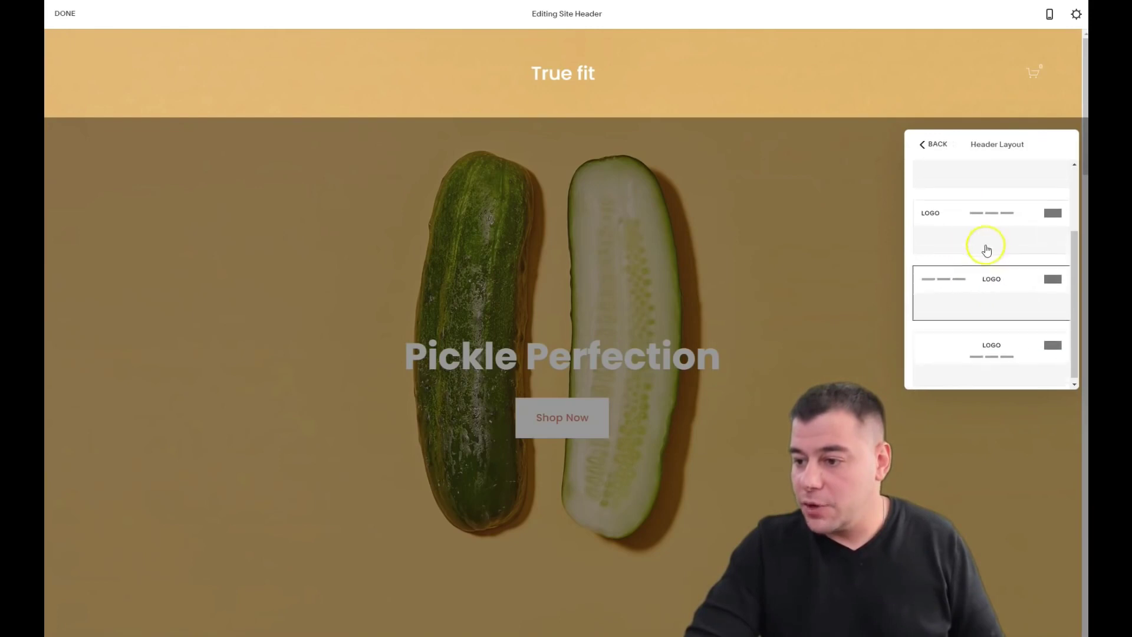
pyautogui.click(985, 349)
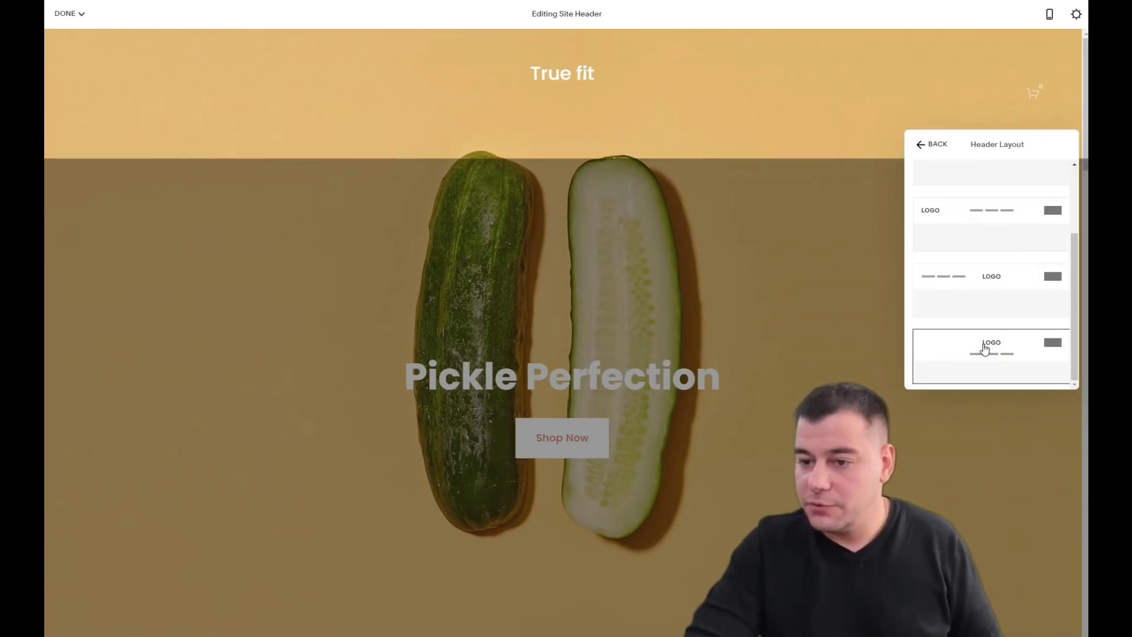
pyautogui.click(985, 286)
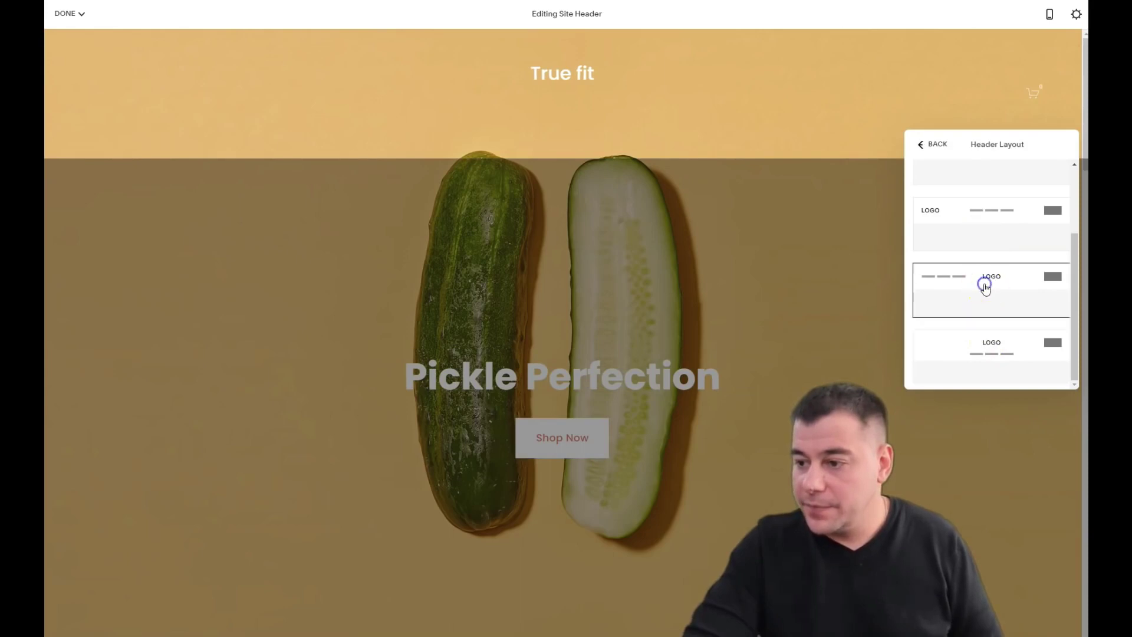
pyautogui.click(924, 146)
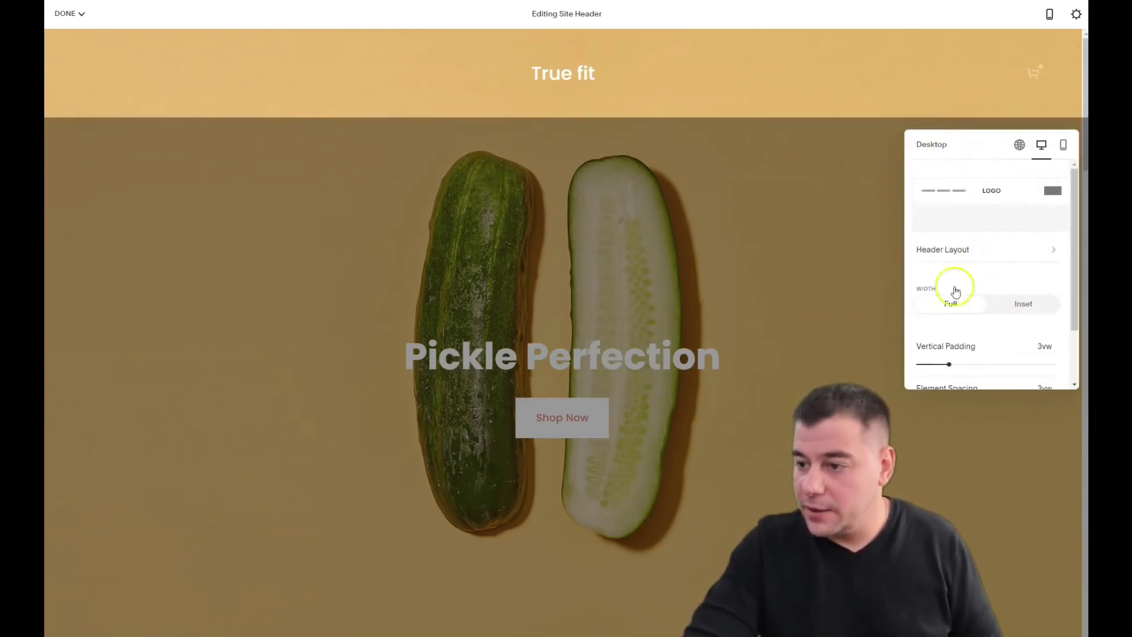
# Try the mobile header layout with the logo beside a right-hand menu icon, and switch back to the centered logo with left menu icon.
pyautogui.click(1062, 148)
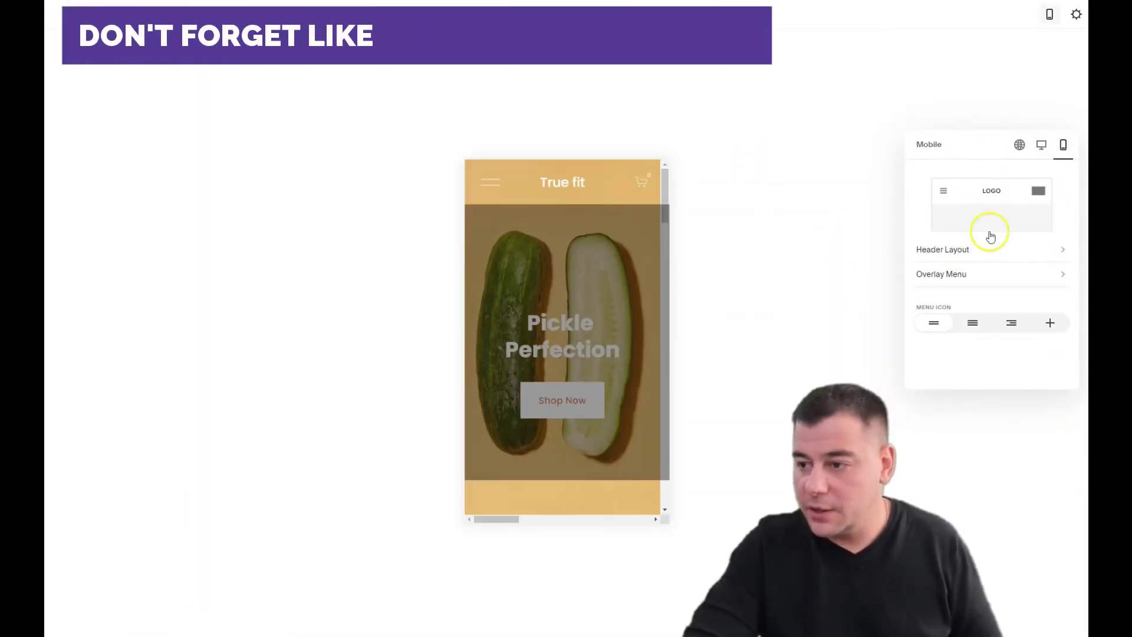
pyautogui.click(970, 248)
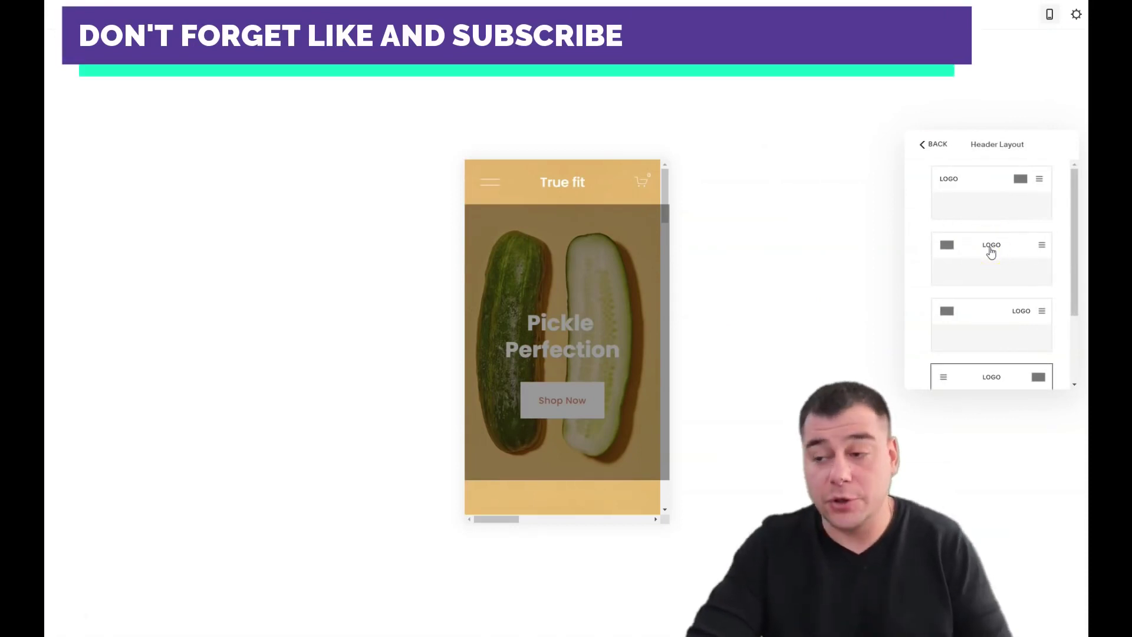
pyautogui.scroll(-2, 991, 253)
pyautogui.click(990, 228)
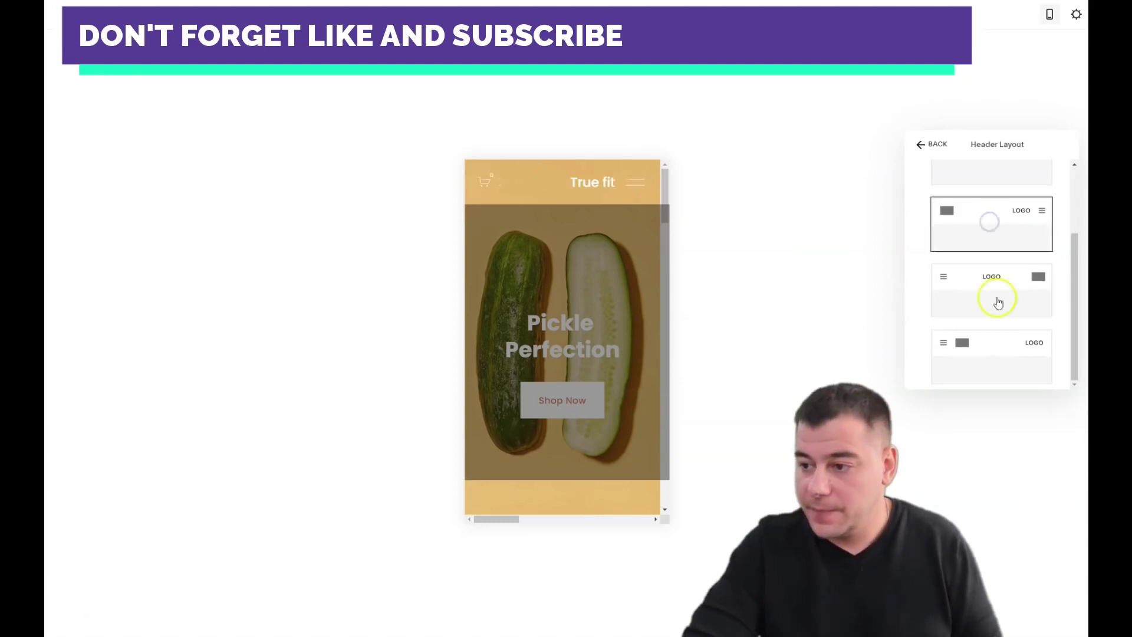
pyautogui.click(1009, 284)
pyautogui.click(920, 147)
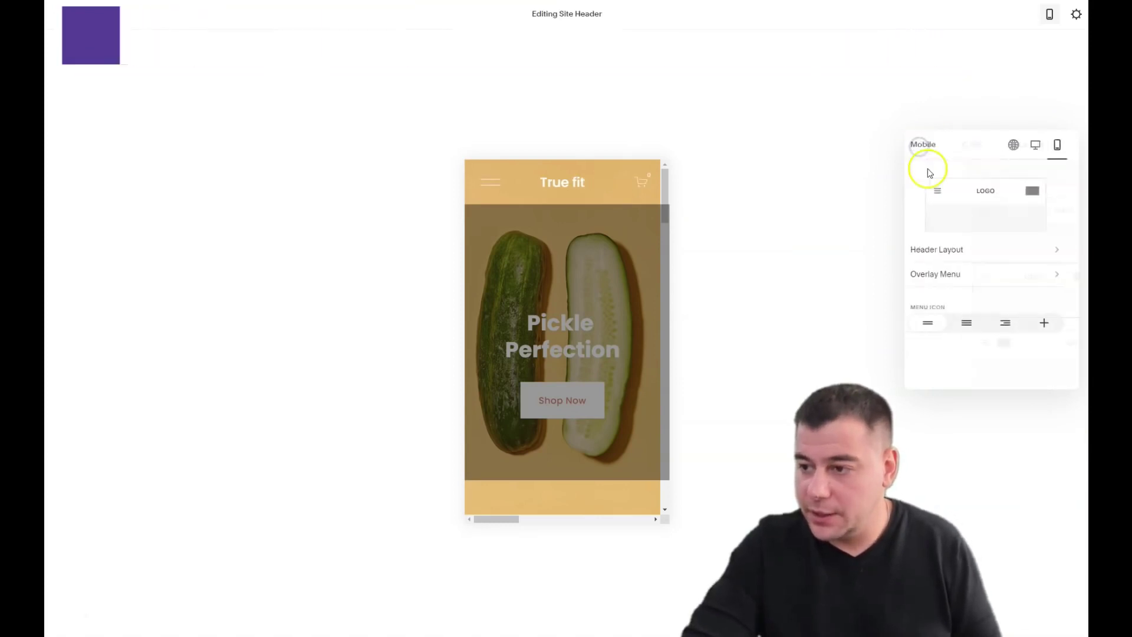
# Turn off the cart and account login in the header's global elements, and turn on the Get Started button and social links.
pyautogui.click(1014, 150)
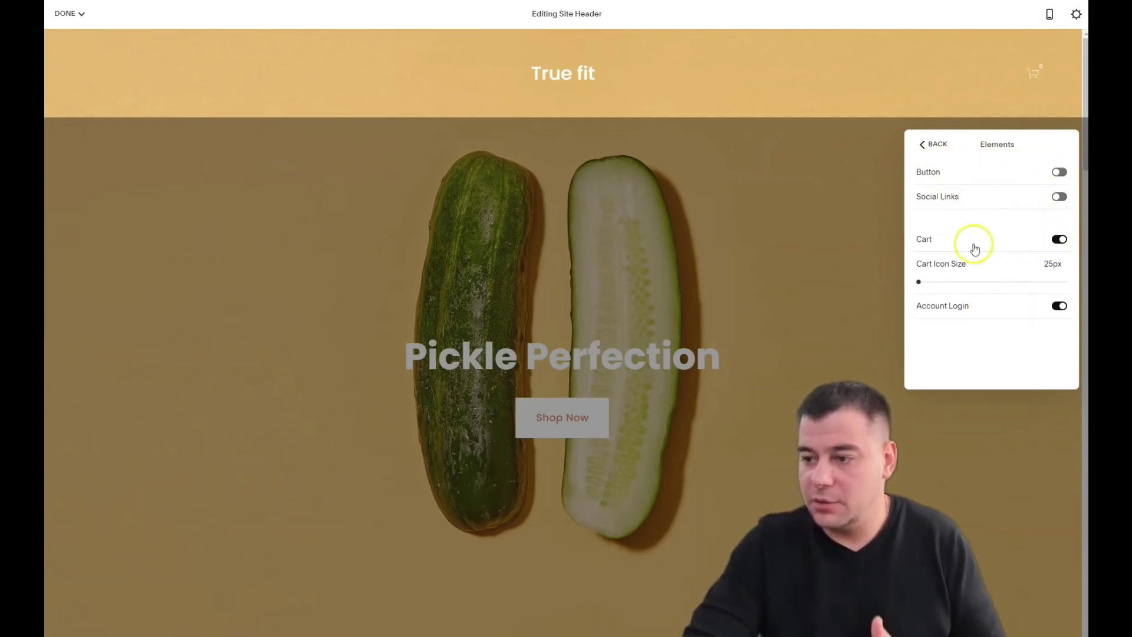
pyautogui.click(1061, 241)
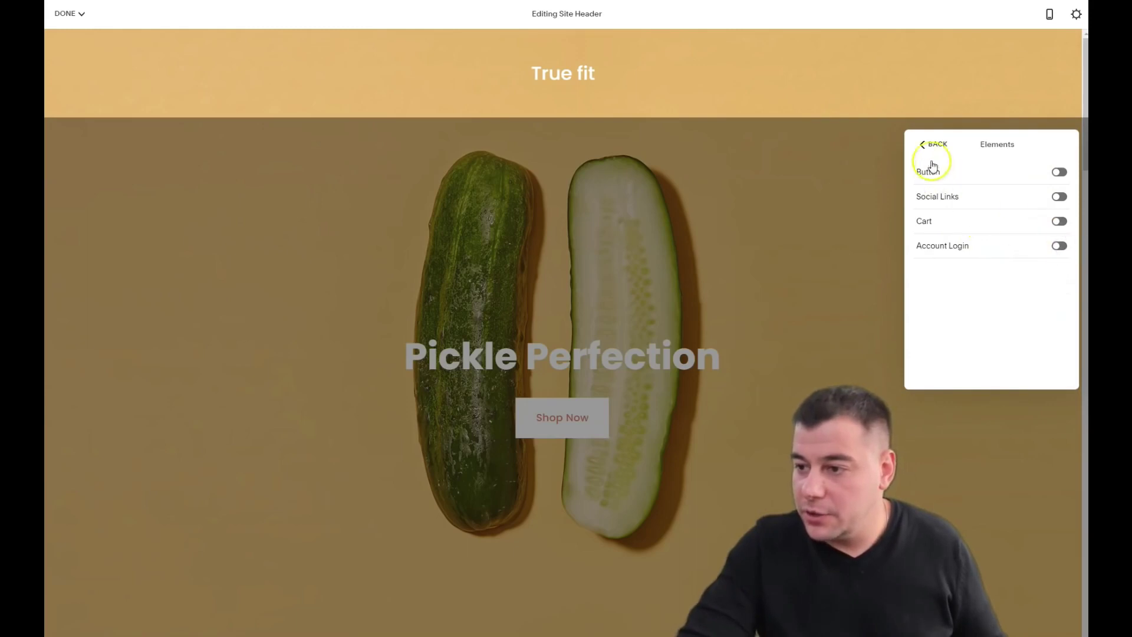
pyautogui.click(1056, 175)
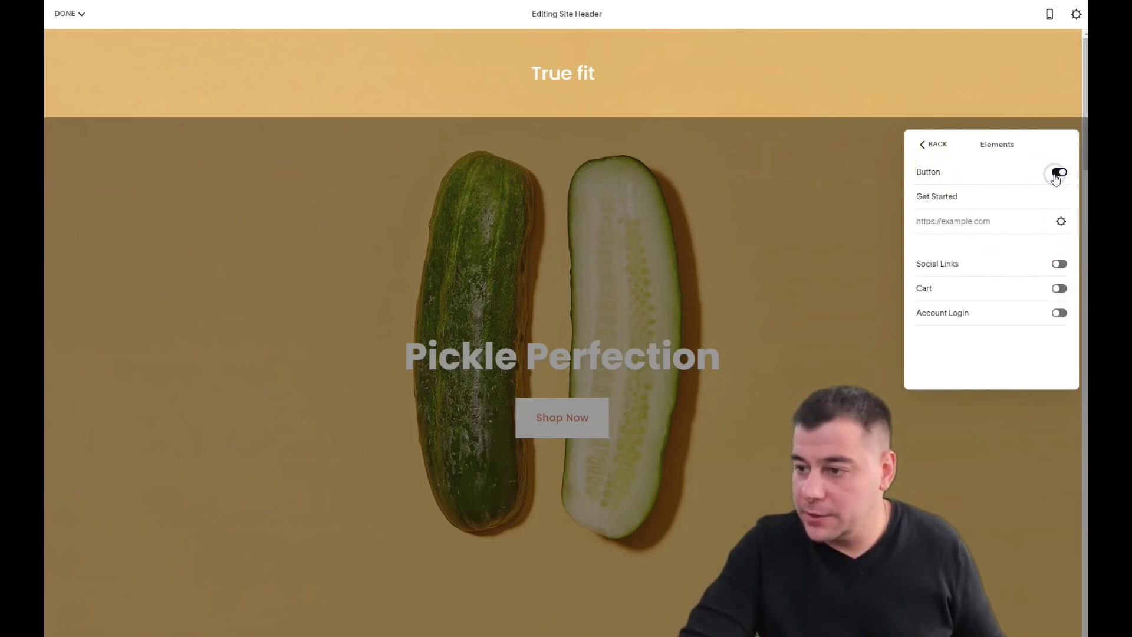
pyautogui.click(1058, 263)
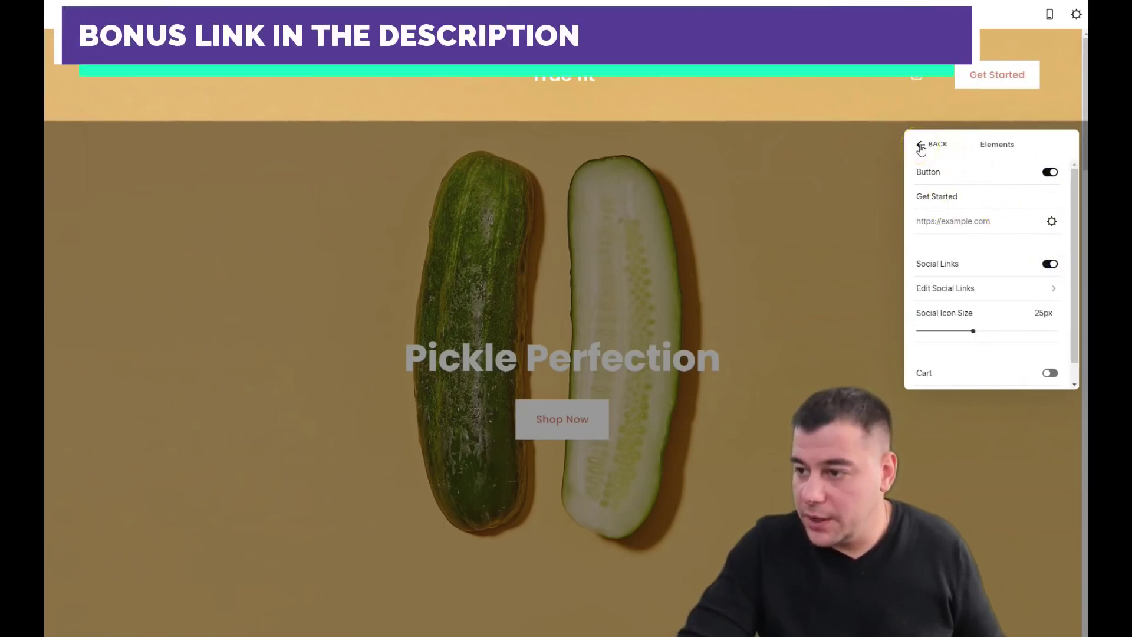
# View the header's social link settings and leave site header editing.
pyautogui.click(956, 294)
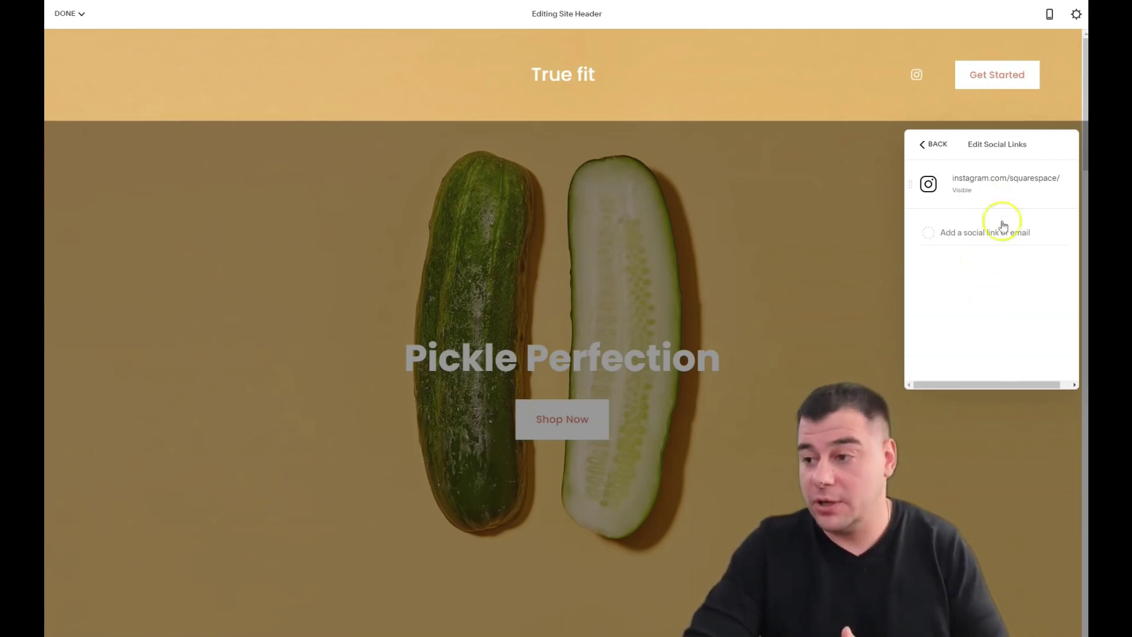
pyautogui.click(923, 147)
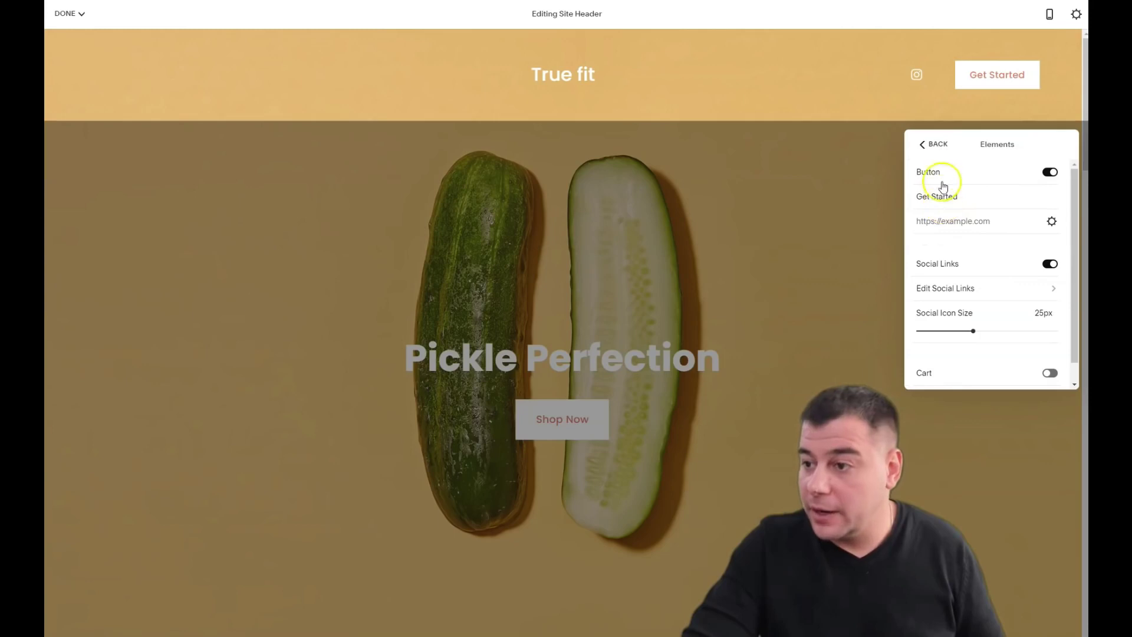
pyautogui.click(930, 146)
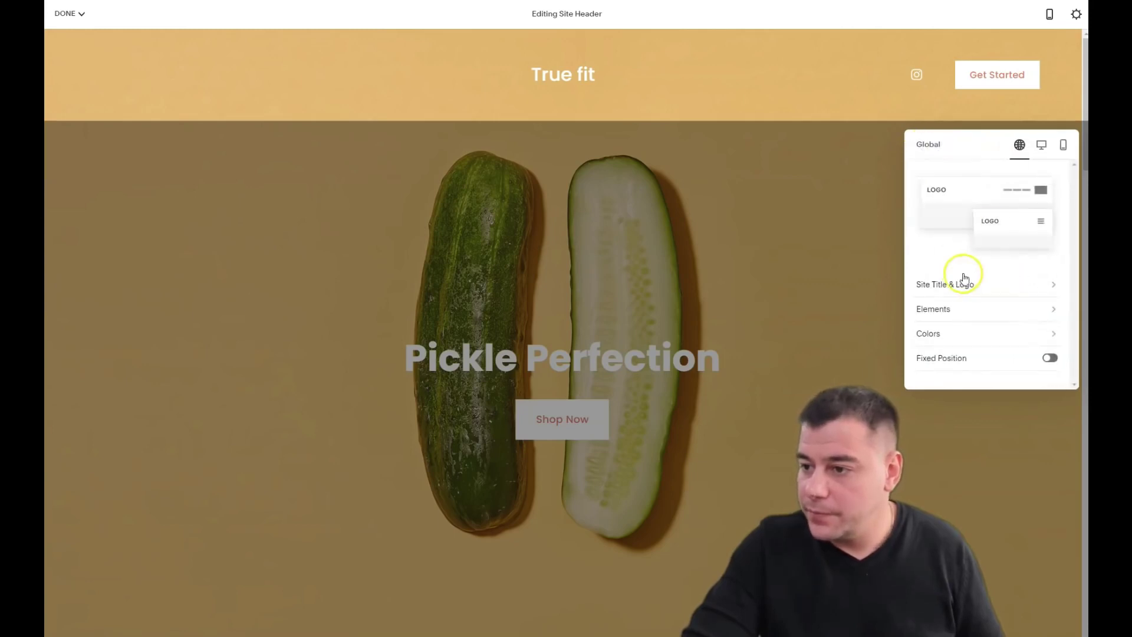
pyautogui.click(884, 154)
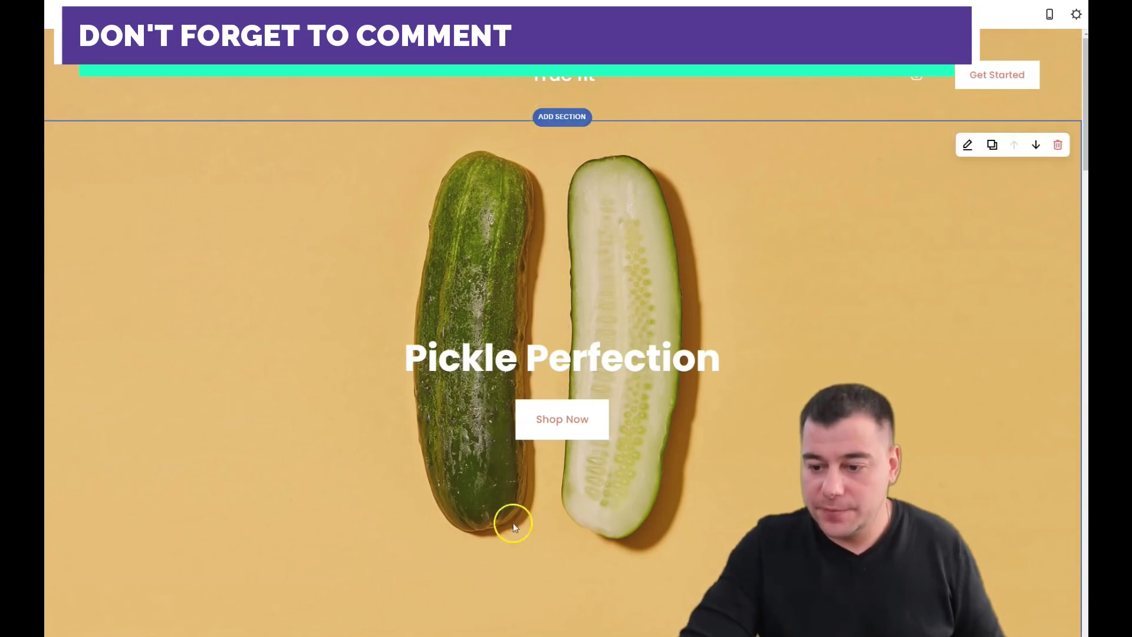
# Look through the Home page's sections from the header down to the footer.
pyautogui.scroll(-3, 531, 501)
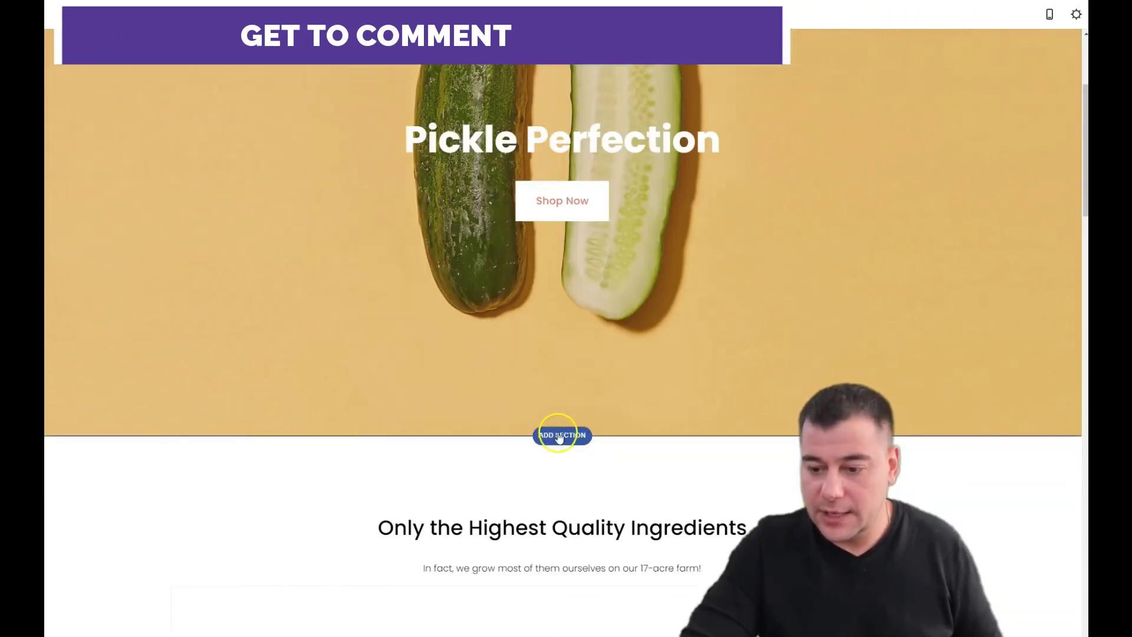
pyautogui.scroll(-4, 557, 439)
pyautogui.scroll(-4, 556, 391)
pyautogui.scroll(-10, 554, 394)
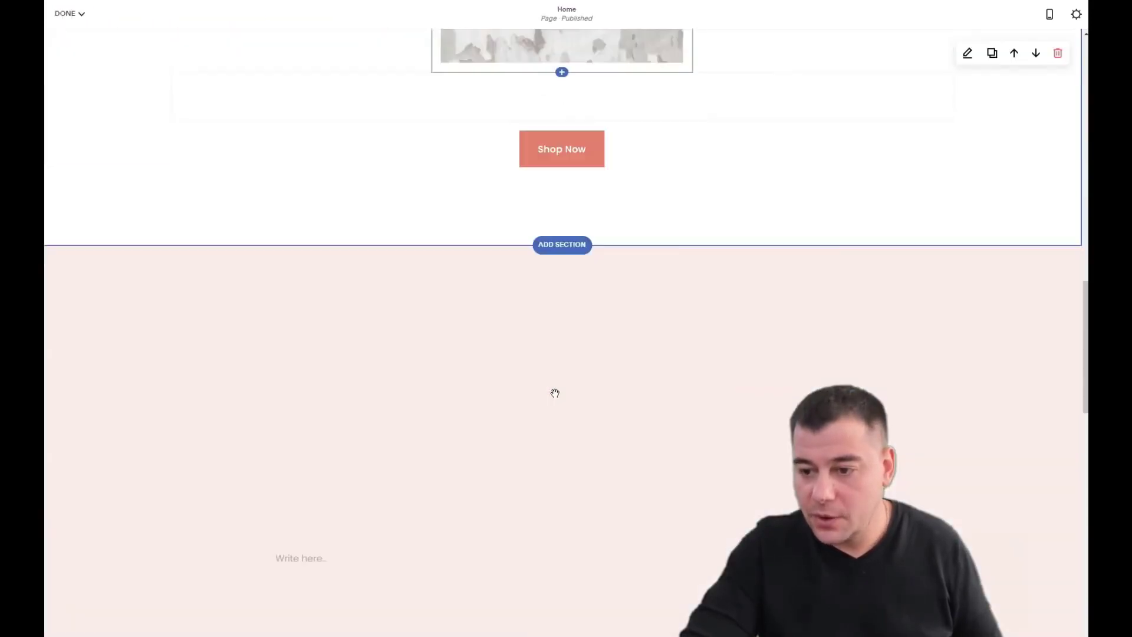
pyautogui.scroll(-5, 554, 394)
pyautogui.scroll(-7, 554, 395)
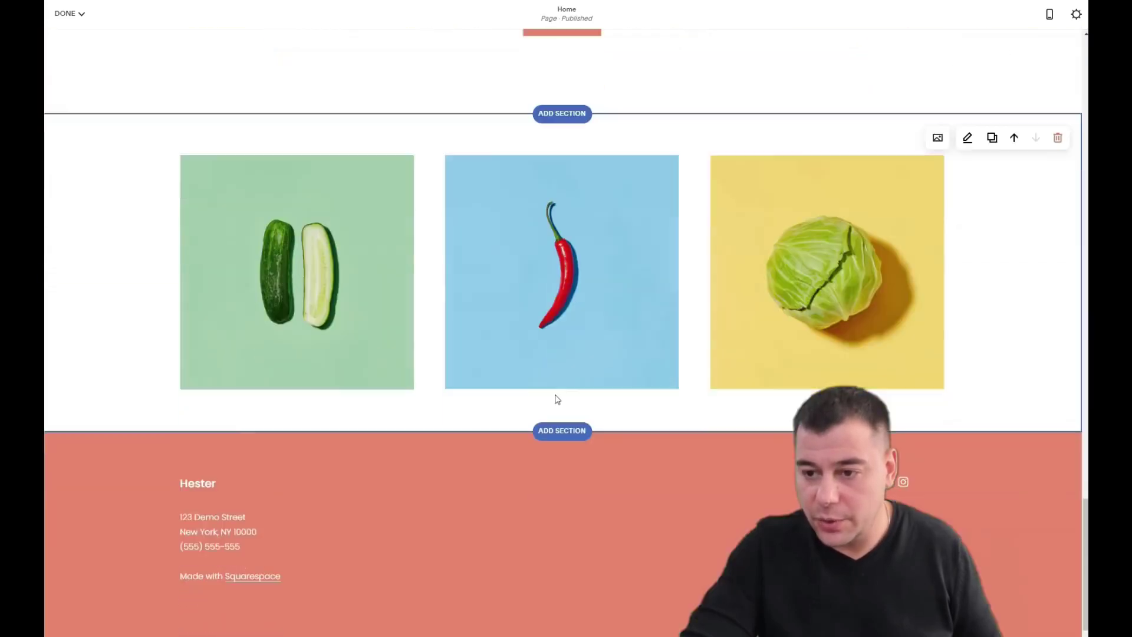
pyautogui.scroll(15, 554, 394)
pyautogui.scroll(12, 581, 442)
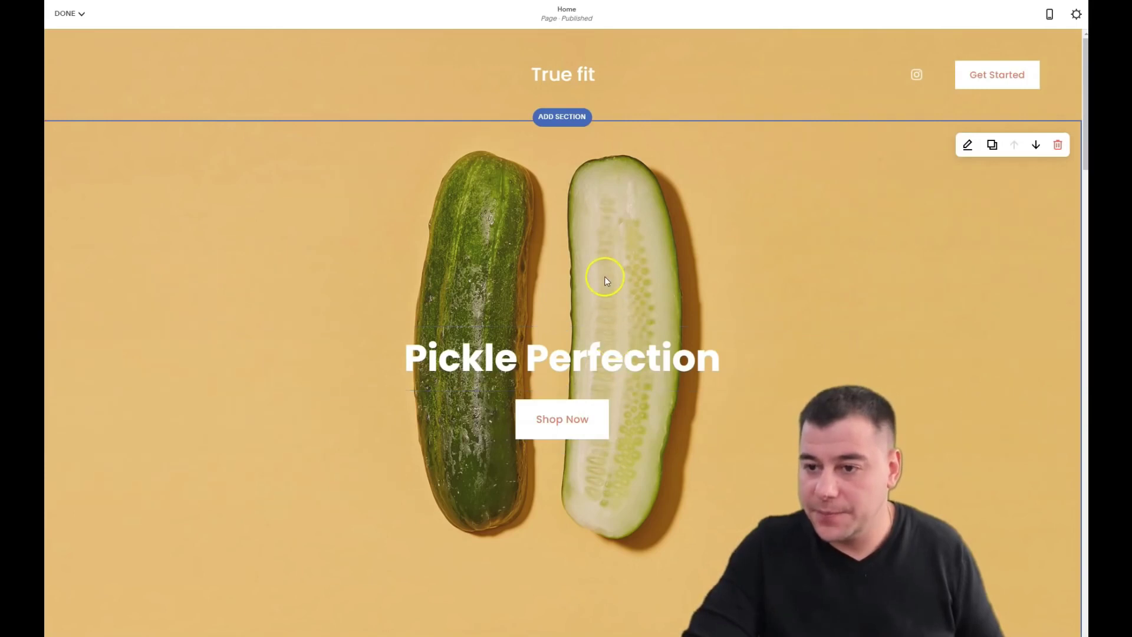
pyautogui.moveTo(588, 71)
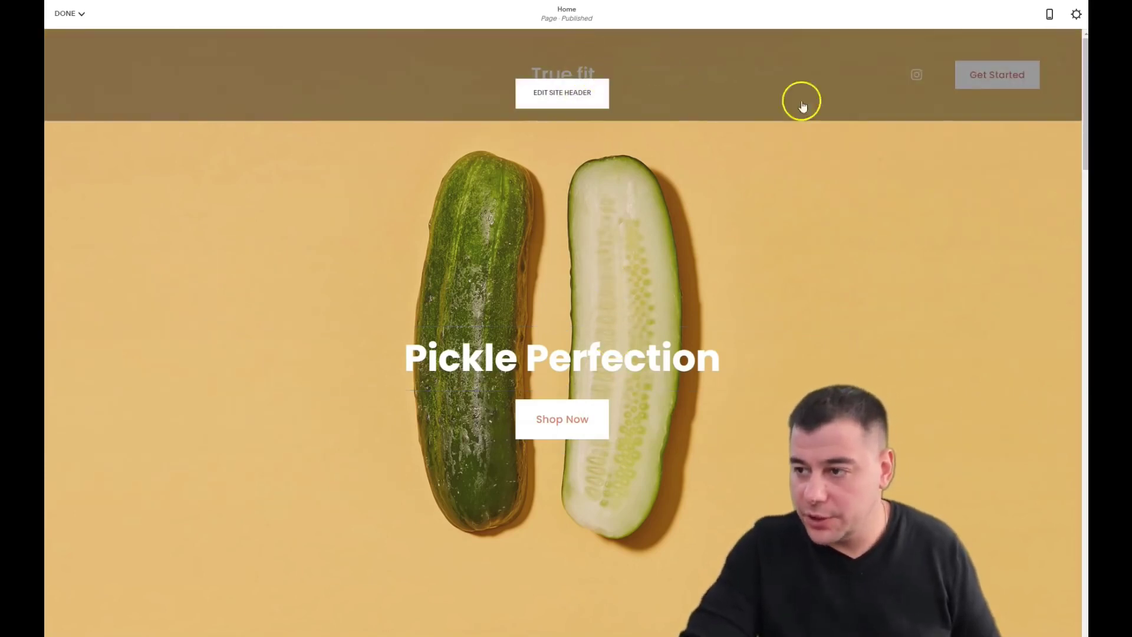
pyautogui.scroll(-5, 767, 112)
pyautogui.scroll(5, 652, 136)
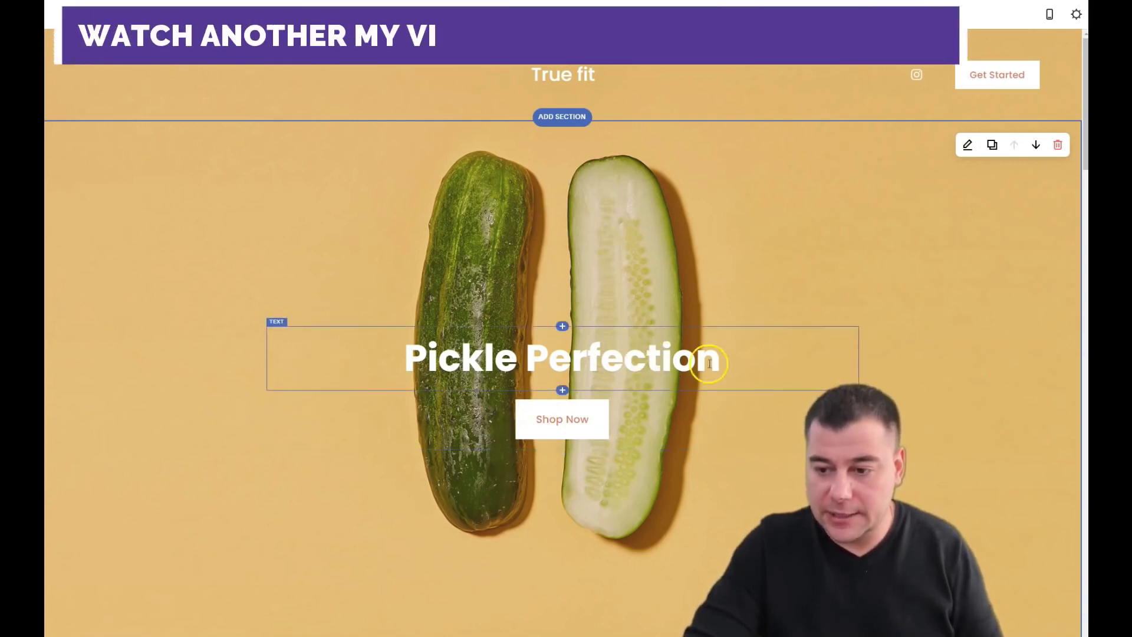
# Replace the first section's heading text with "True Fit Gym".
pyautogui.moveTo(724, 356); pyautogui.dragTo(392, 380)
pyautogui.write('True Fit Gym')
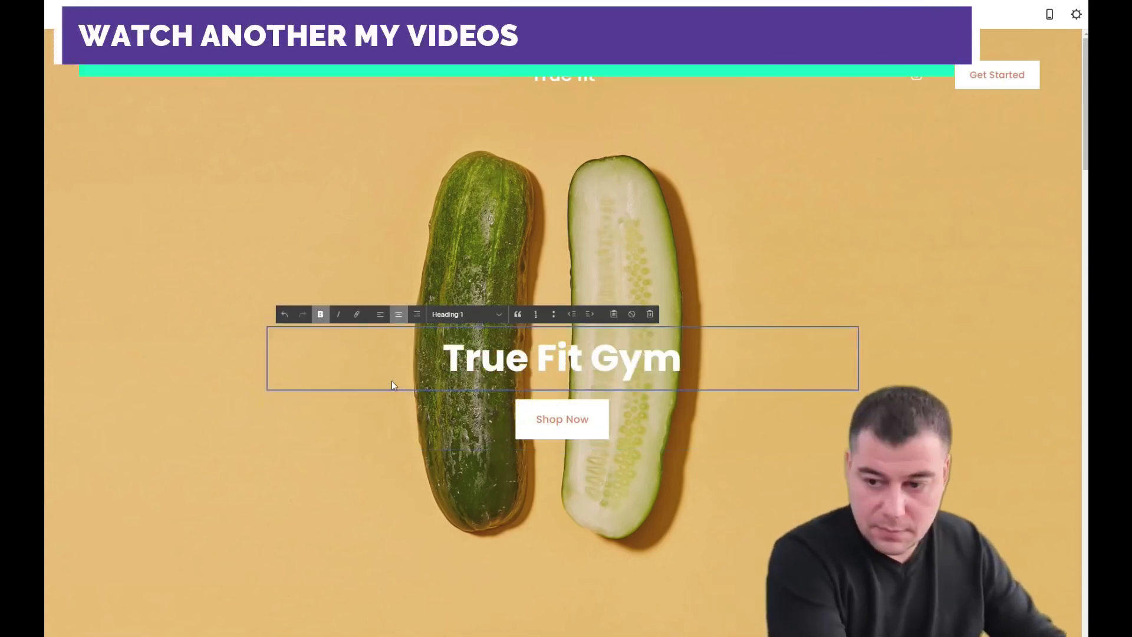
# Try the Heading 2, Heading 4 and Paragraph 2 styles on the "True Fit Gym" heading, and switch back to Heading 1.
pyautogui.click(501, 314)
pyautogui.click(466, 338)
pyautogui.click(501, 313)
pyautogui.click(457, 359)
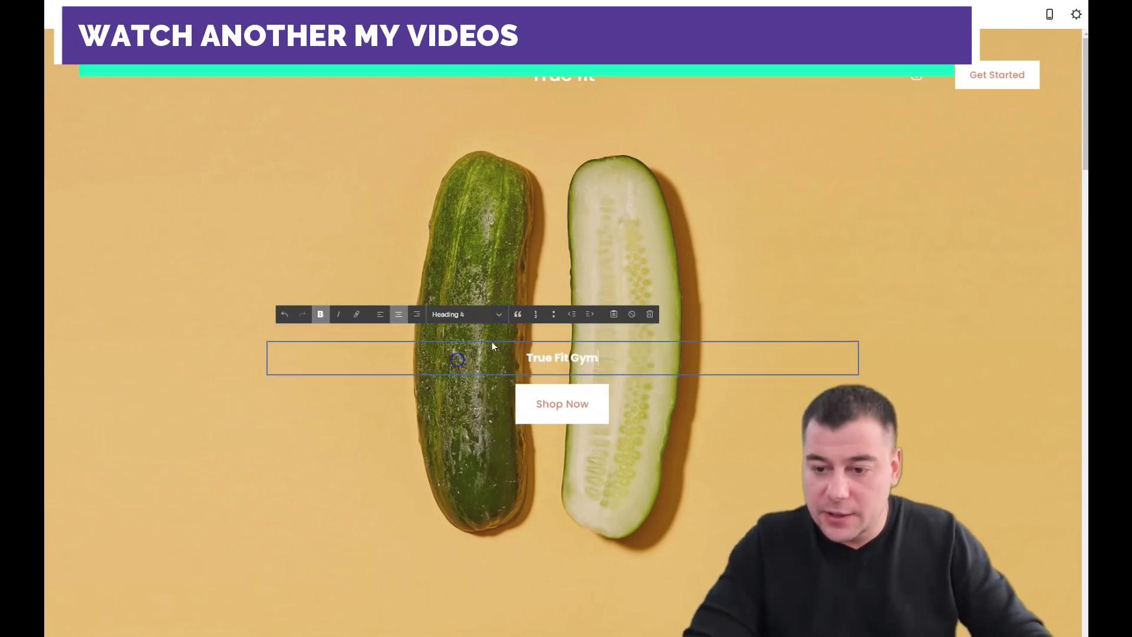
pyautogui.click(501, 317)
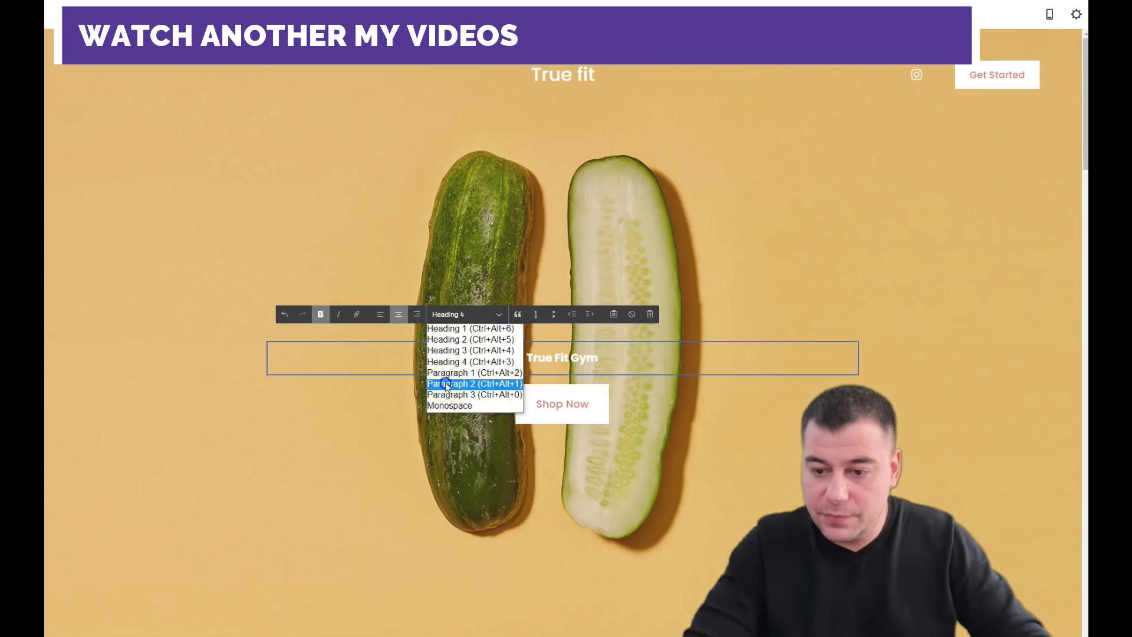
pyautogui.click(446, 384)
pyautogui.click(498, 313)
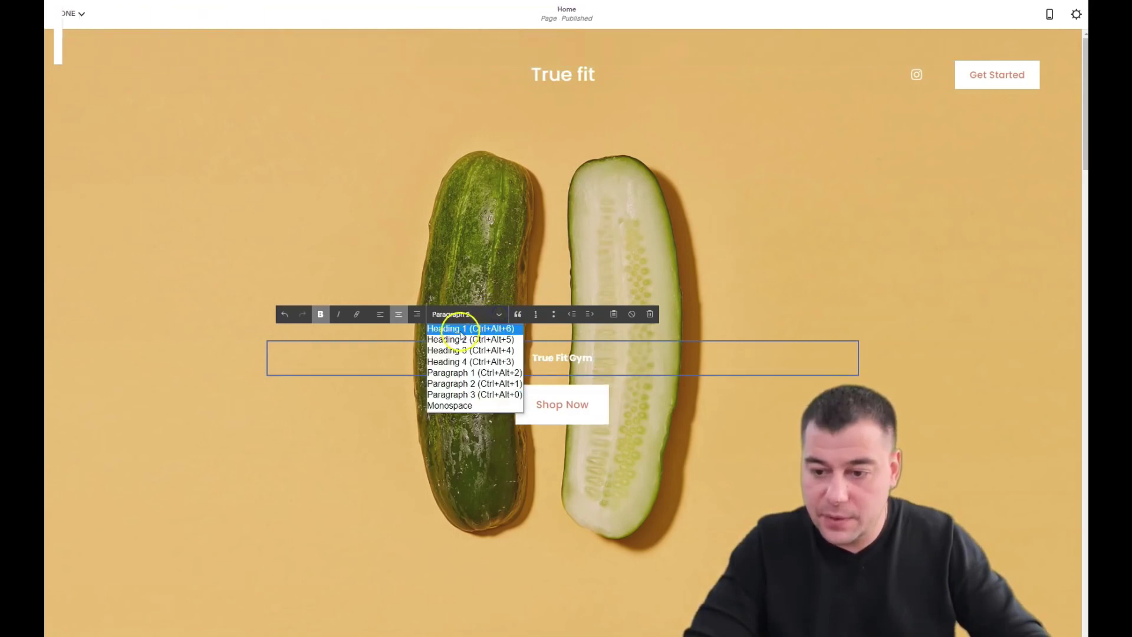
pyautogui.click(460, 329)
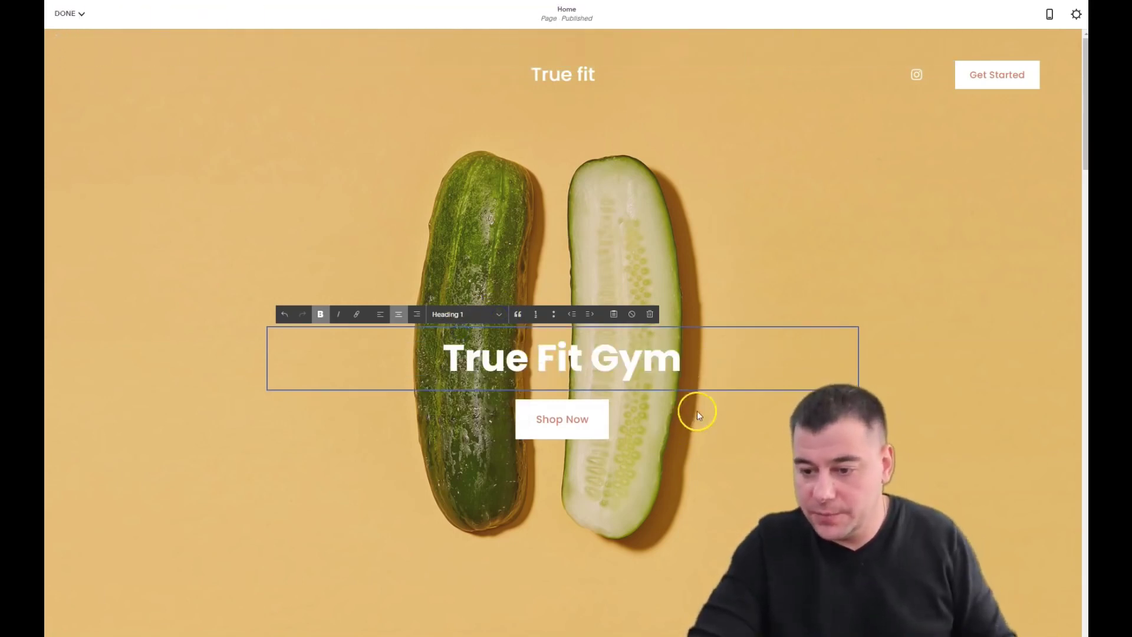
pyautogui.click(438, 429)
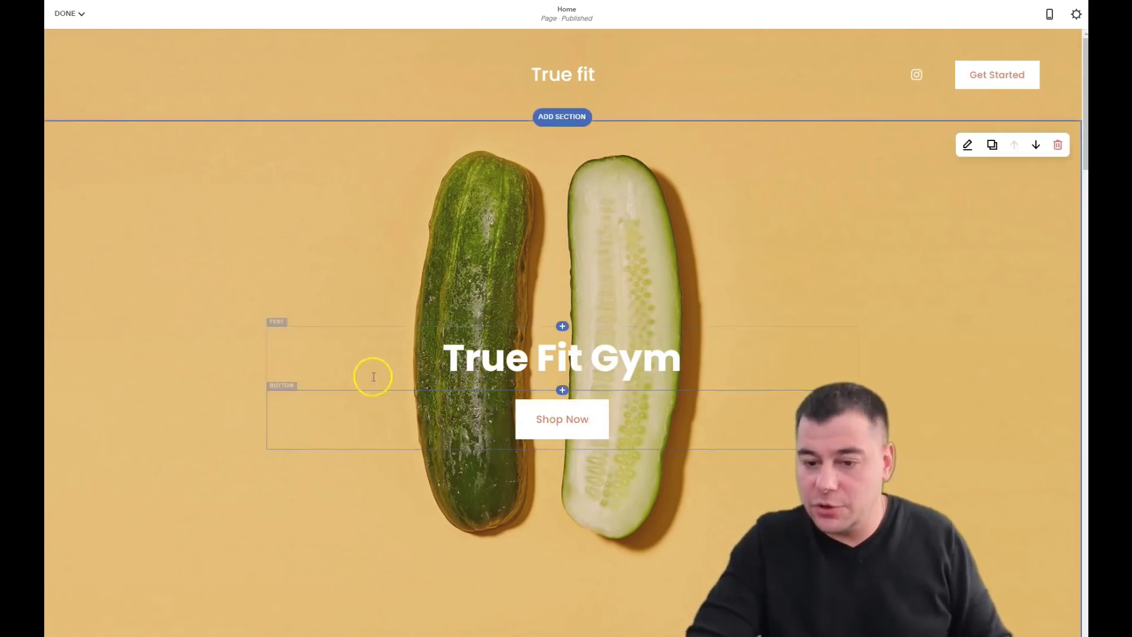
# Change the label of the button below the "True Fit Gym" heading to "Book Now".
pyautogui.click(284, 388)
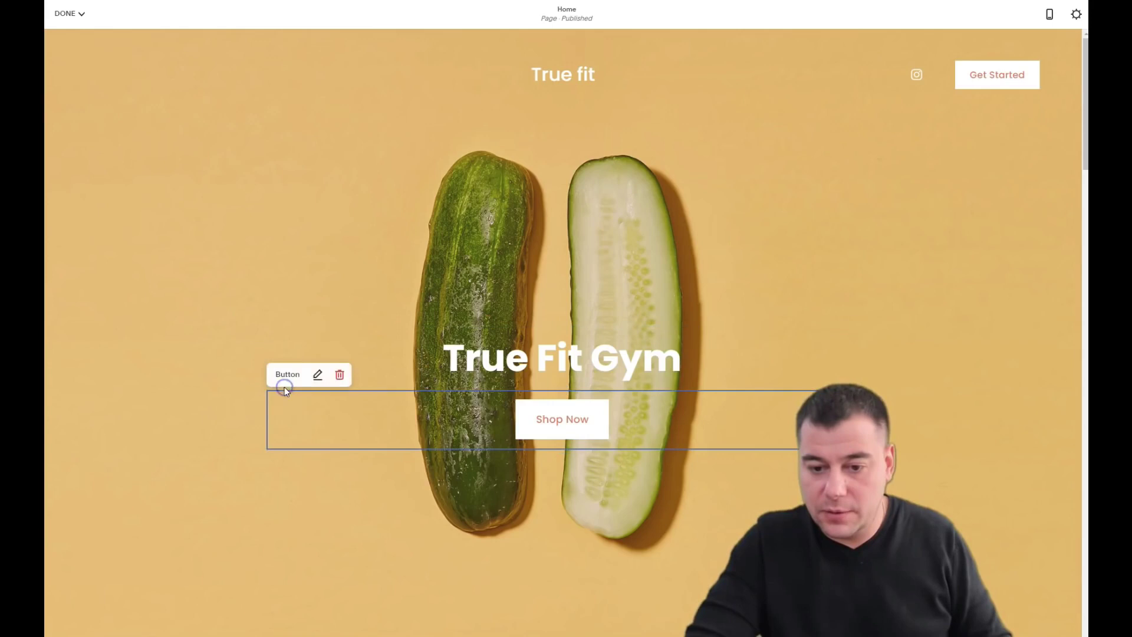
pyautogui.click(319, 377)
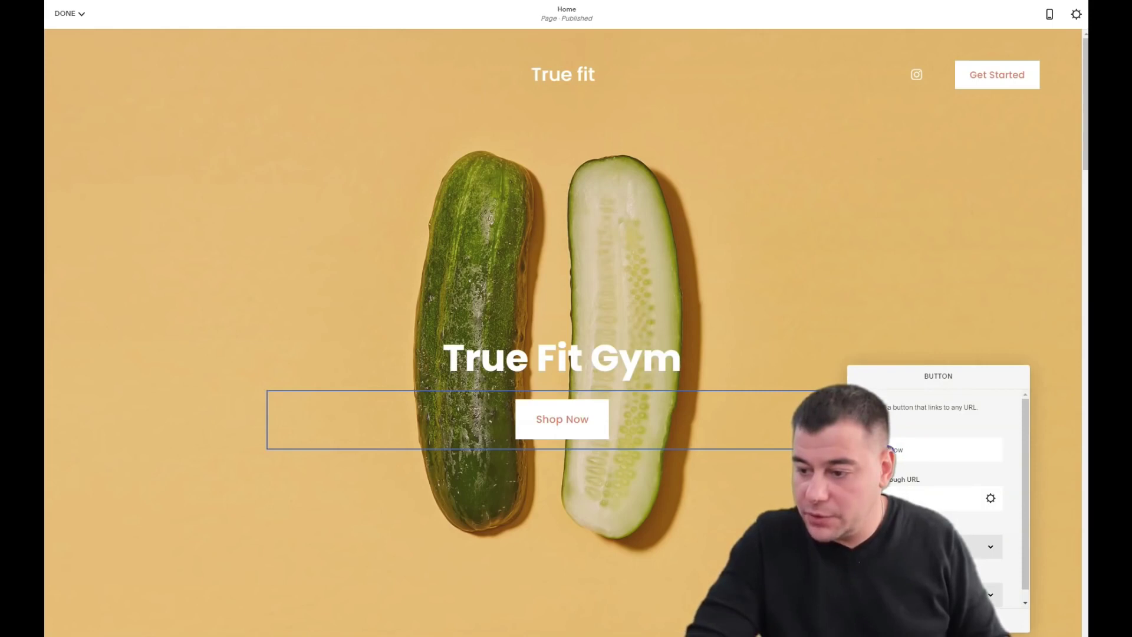
pyautogui.write('Book')
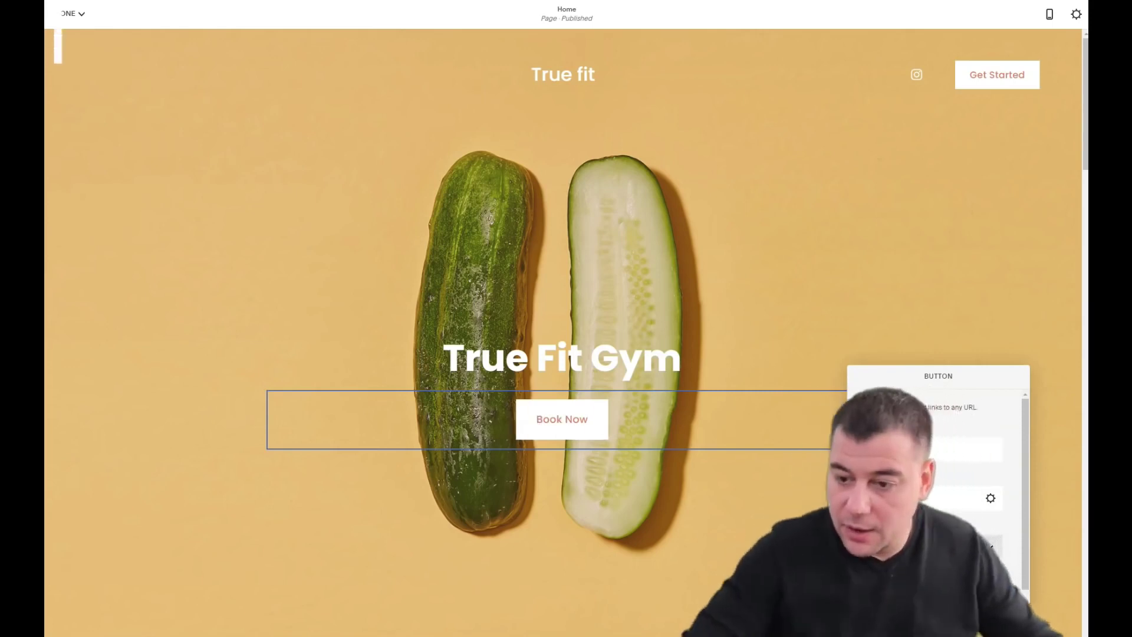
pyautogui.click(790, 198)
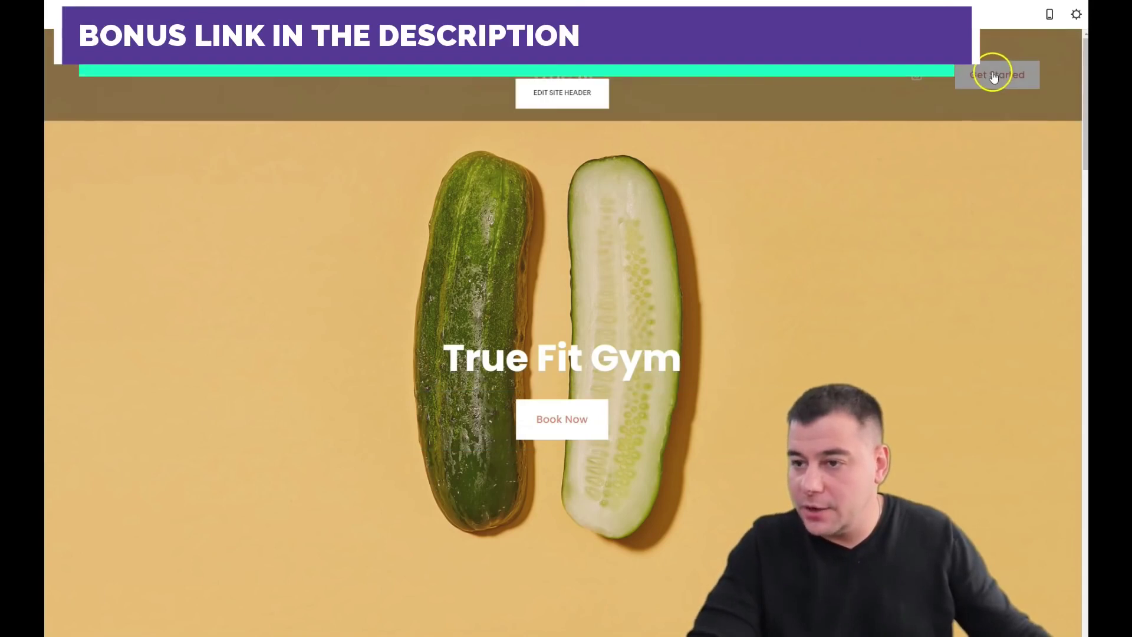
# Change the site header button's text to "Book Now" in the header's global elements, and leave header editing.
pyautogui.click(569, 94)
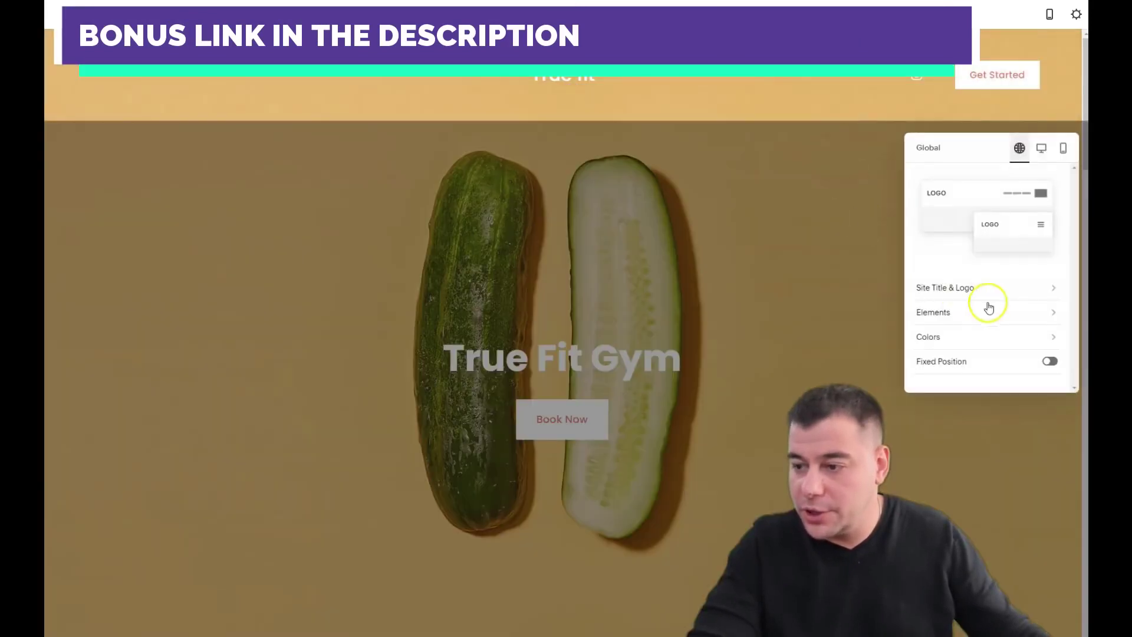
pyautogui.click(932, 312)
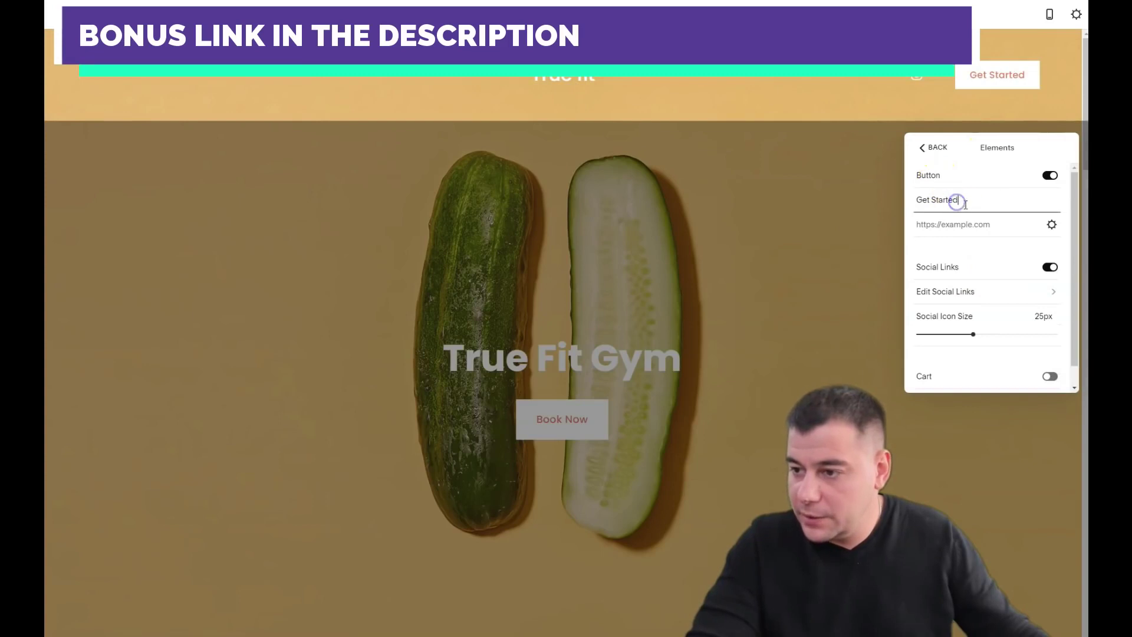
pyautogui.write('Book Now')
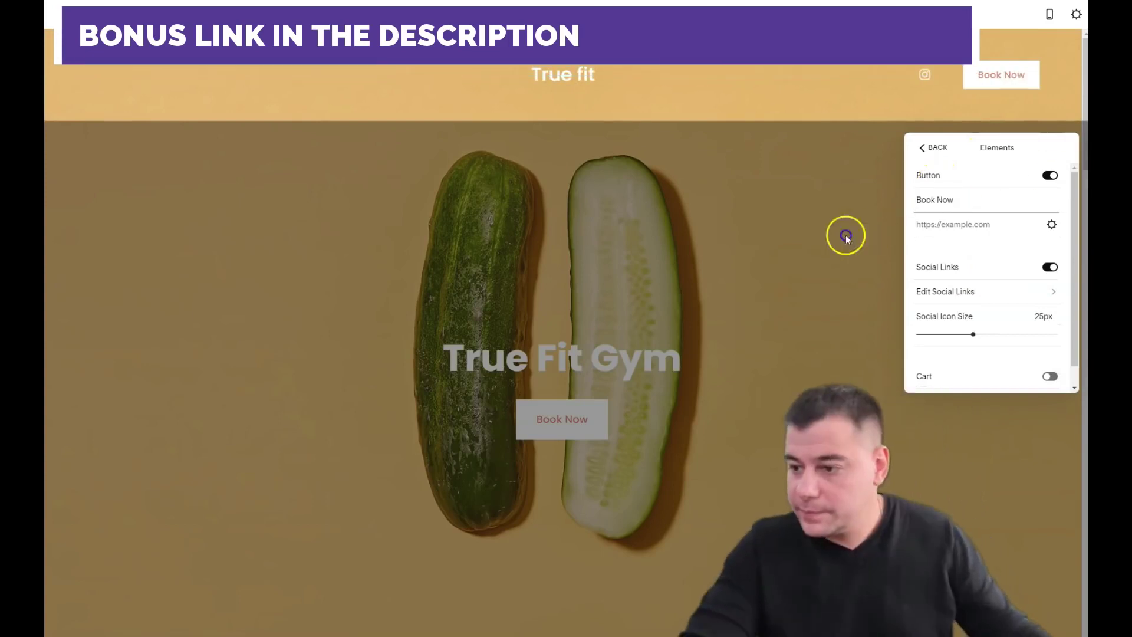
pyautogui.click(846, 235)
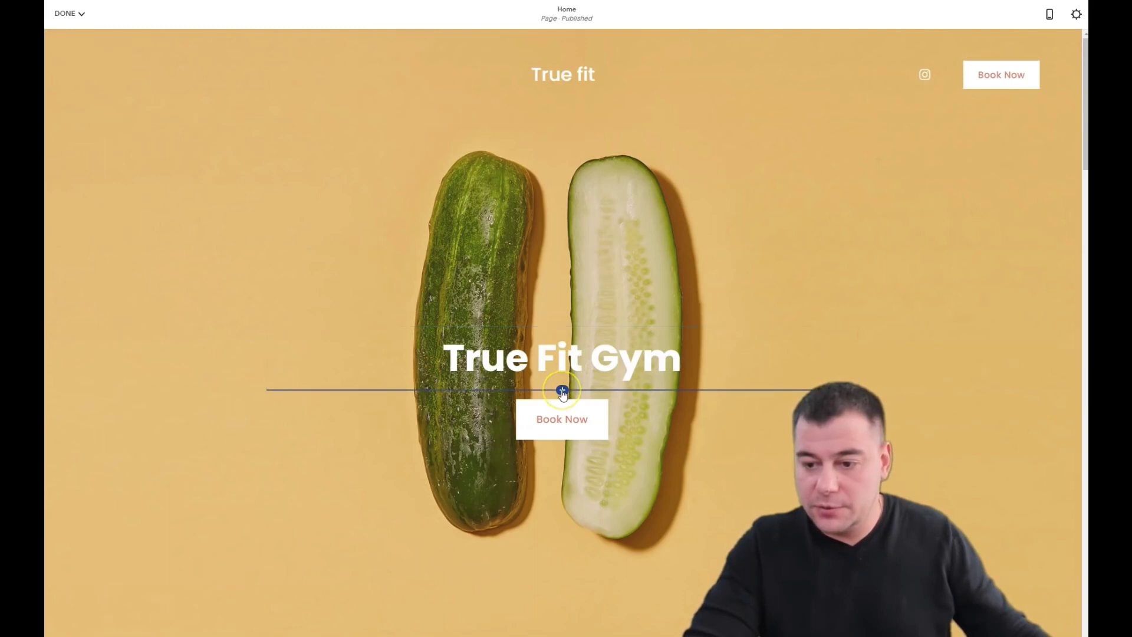
# Add a text block between the heading and the Book Now button reading "Your first training is for free. Try it".
pyautogui.click(562, 391)
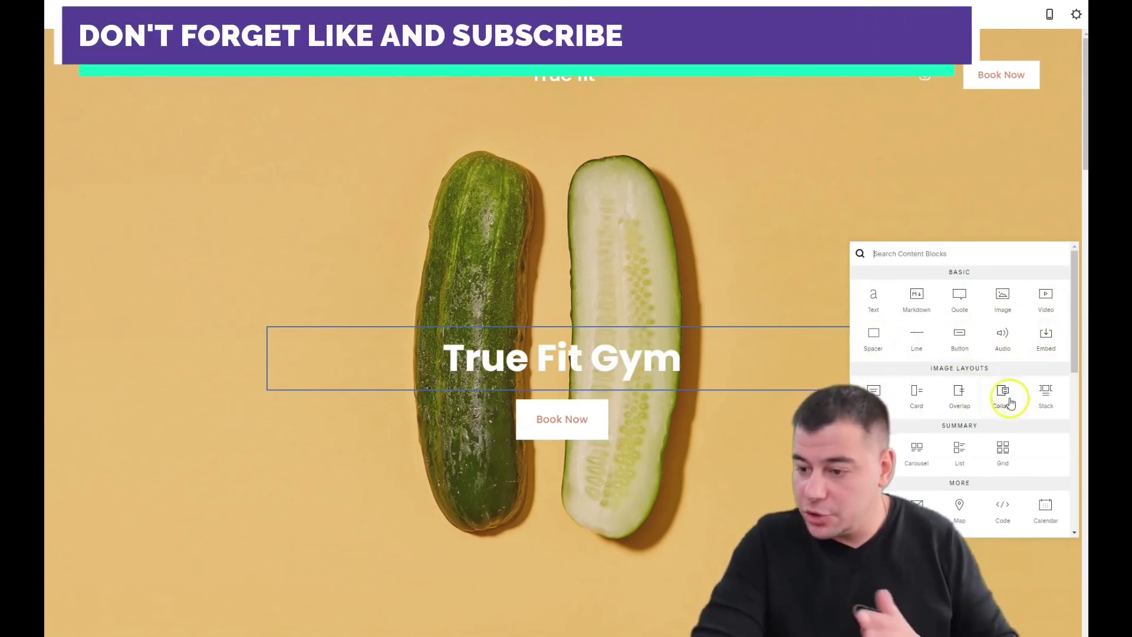
pyautogui.scroll(-8, 1010, 401)
pyautogui.scroll(-3, 988, 409)
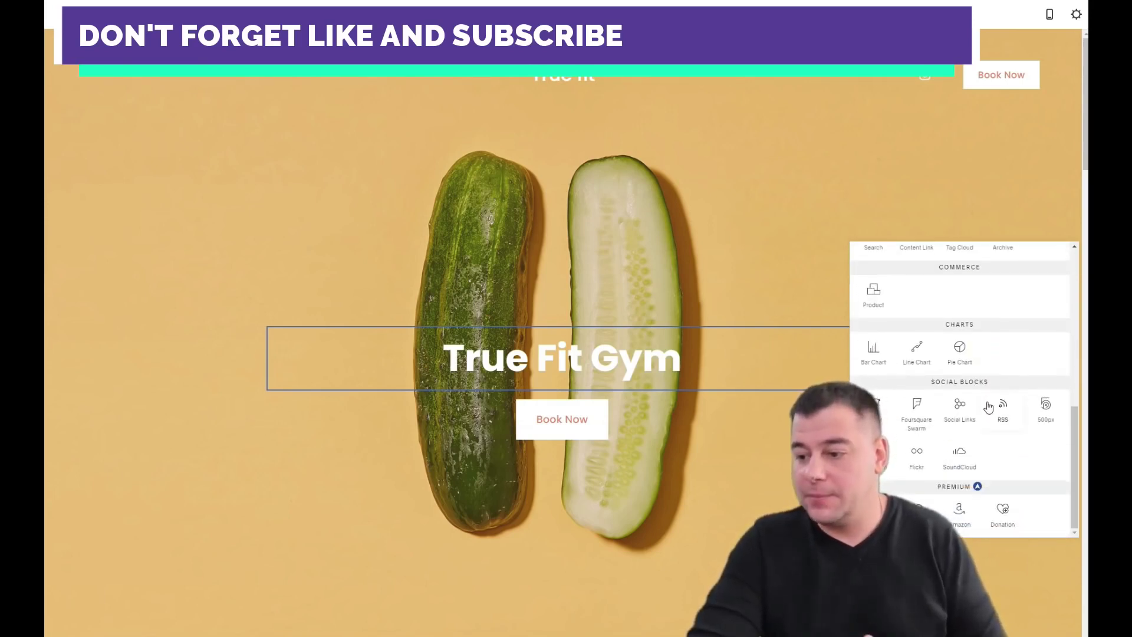
pyautogui.scroll(11, 988, 407)
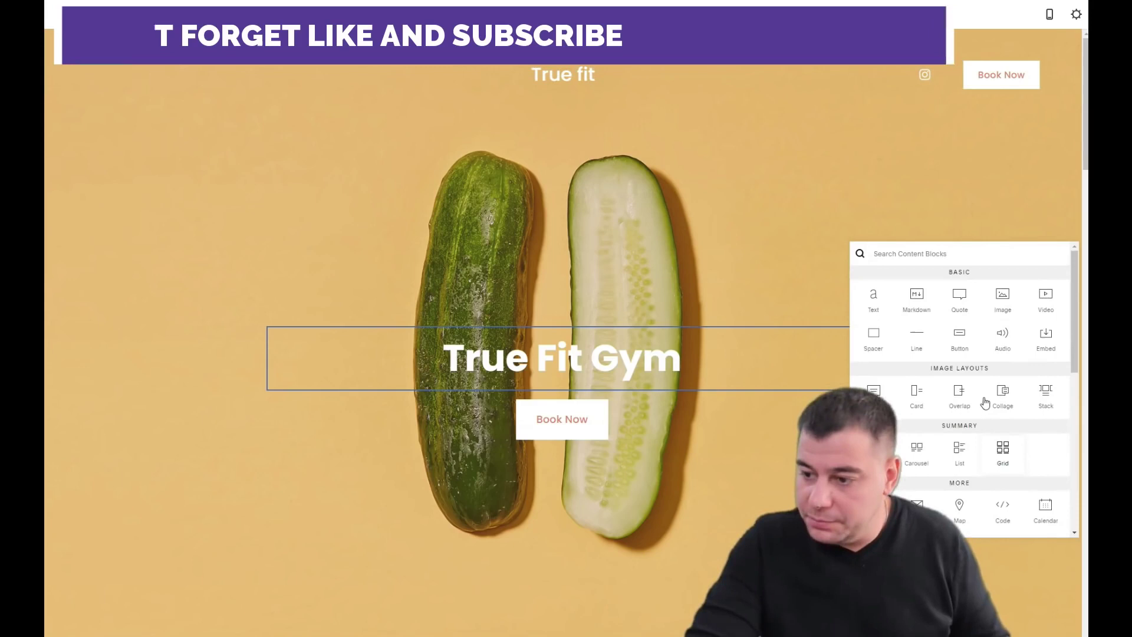
pyautogui.click(958, 347)
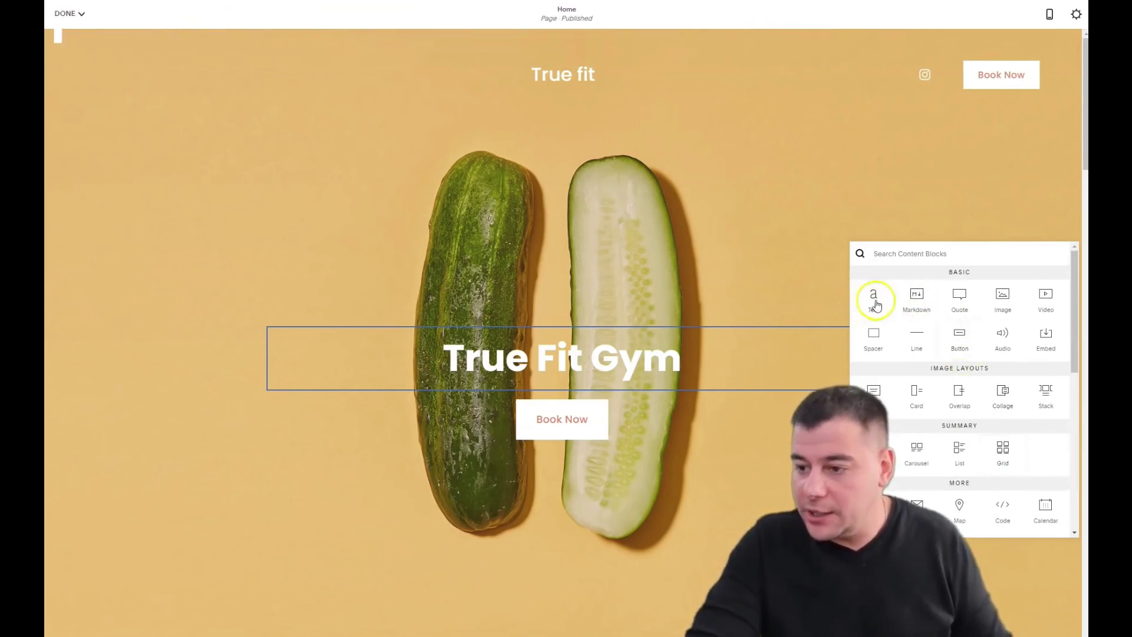
pyautogui.click(877, 300)
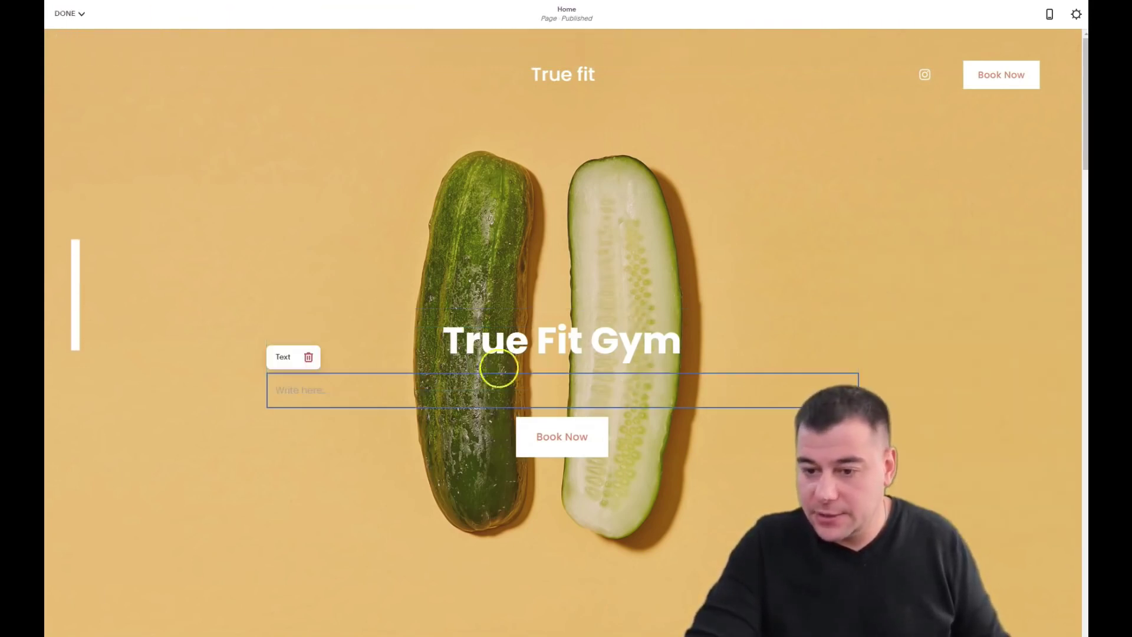
pyautogui.click(285, 395)
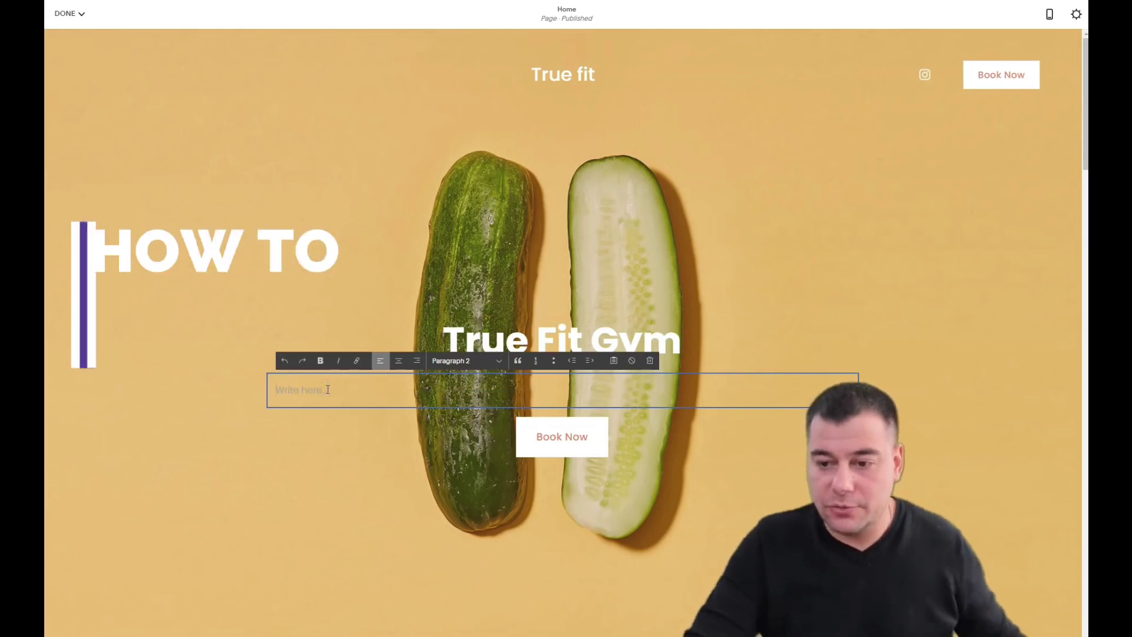
pyautogui.write('Your first training is for free. Try it')
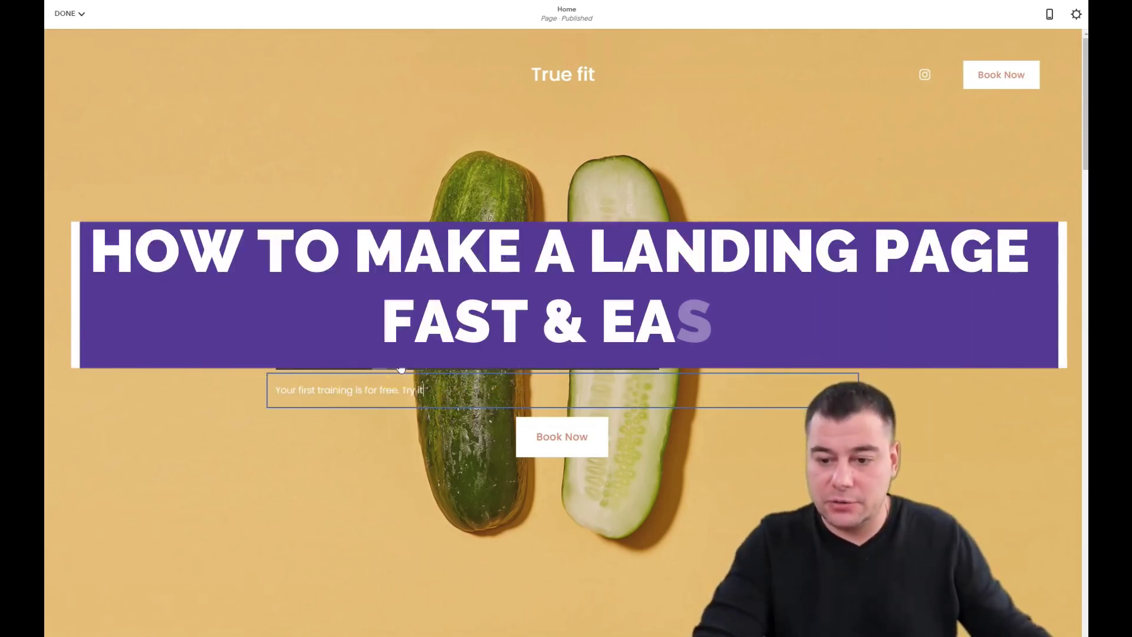
# Center the free-training text and give it a larger heading style.
pyautogui.click(401, 368)
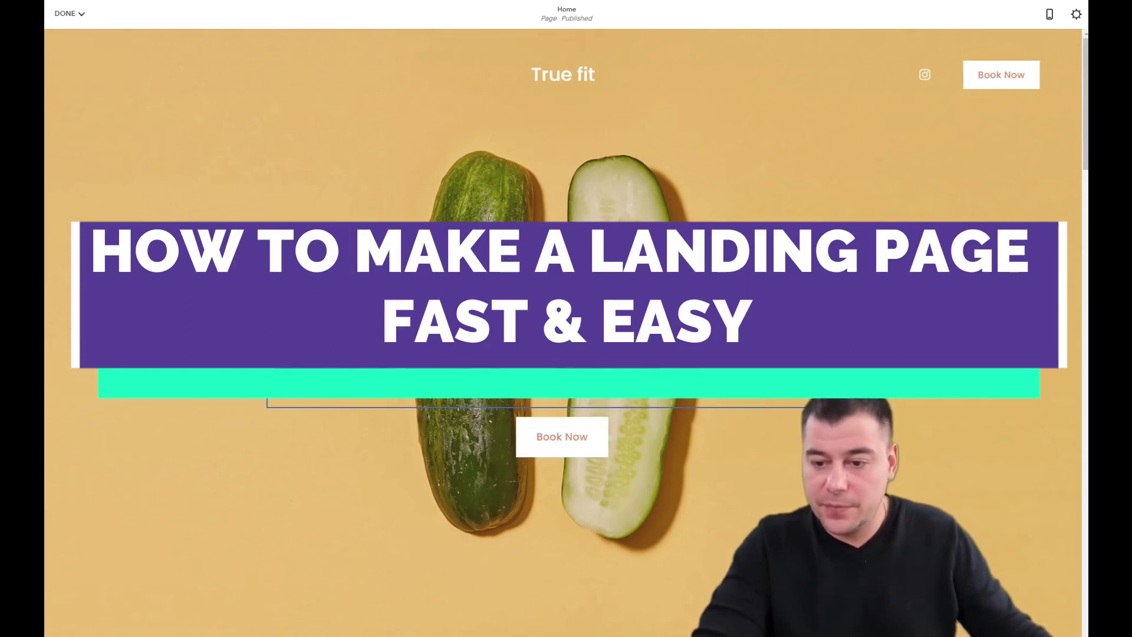
pyautogui.click(460, 390)
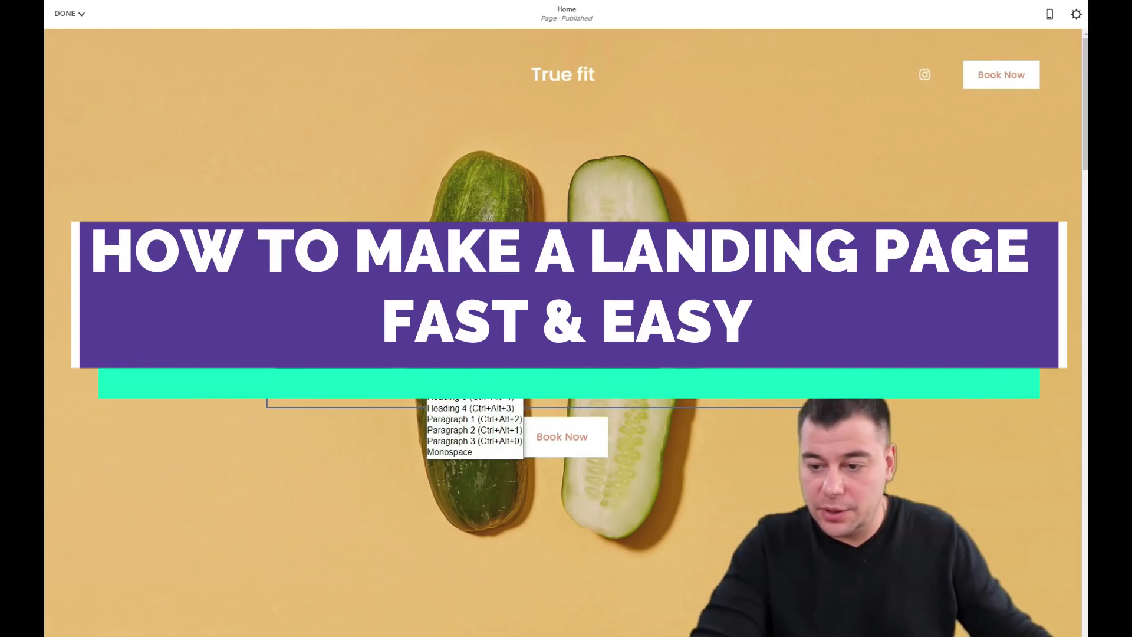
pyautogui.click(471, 397)
pyautogui.click(684, 485)
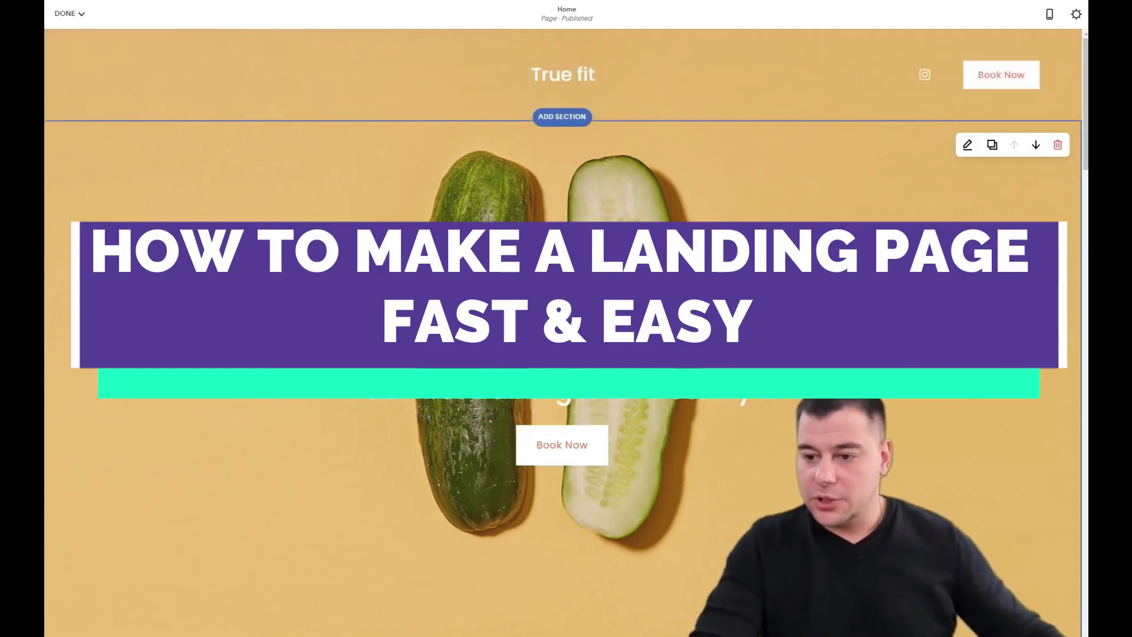
pyautogui.scroll(-3, 560, 472)
pyautogui.scroll(3, 560, 472)
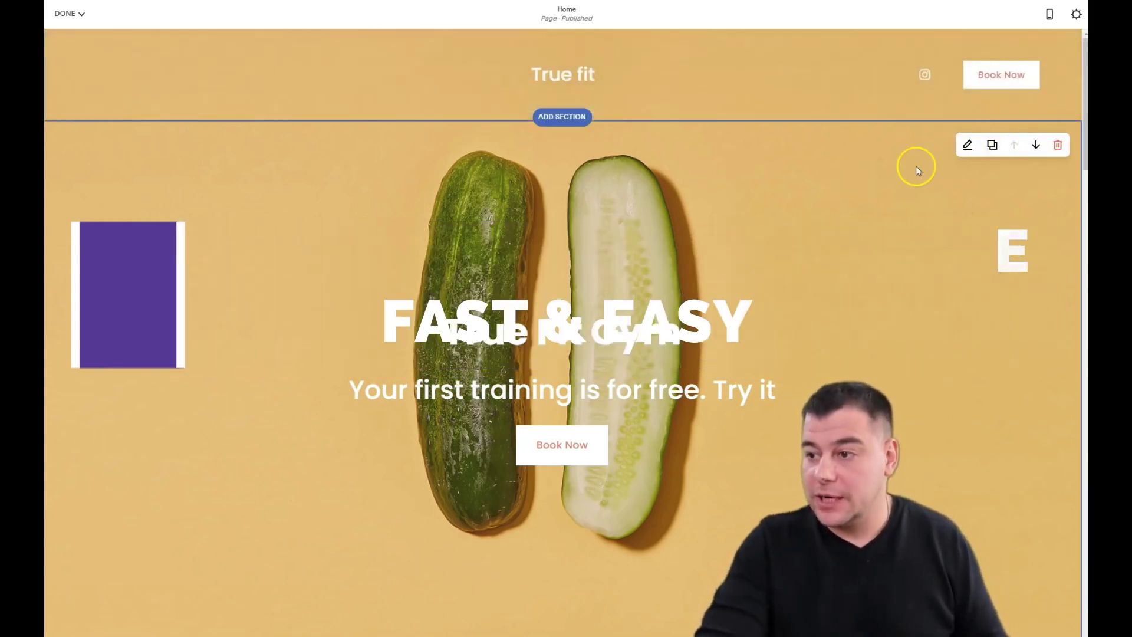
pyautogui.scroll(-5, 849, 252)
pyautogui.scroll(-2, 766, 295)
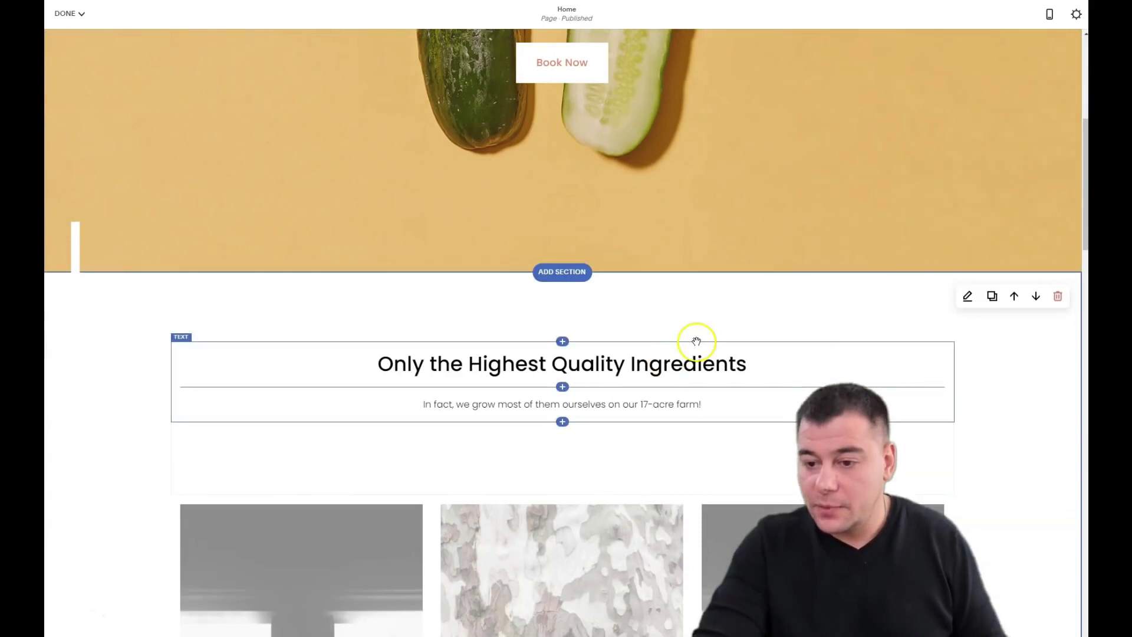
pyautogui.scroll(7, 721, 298)
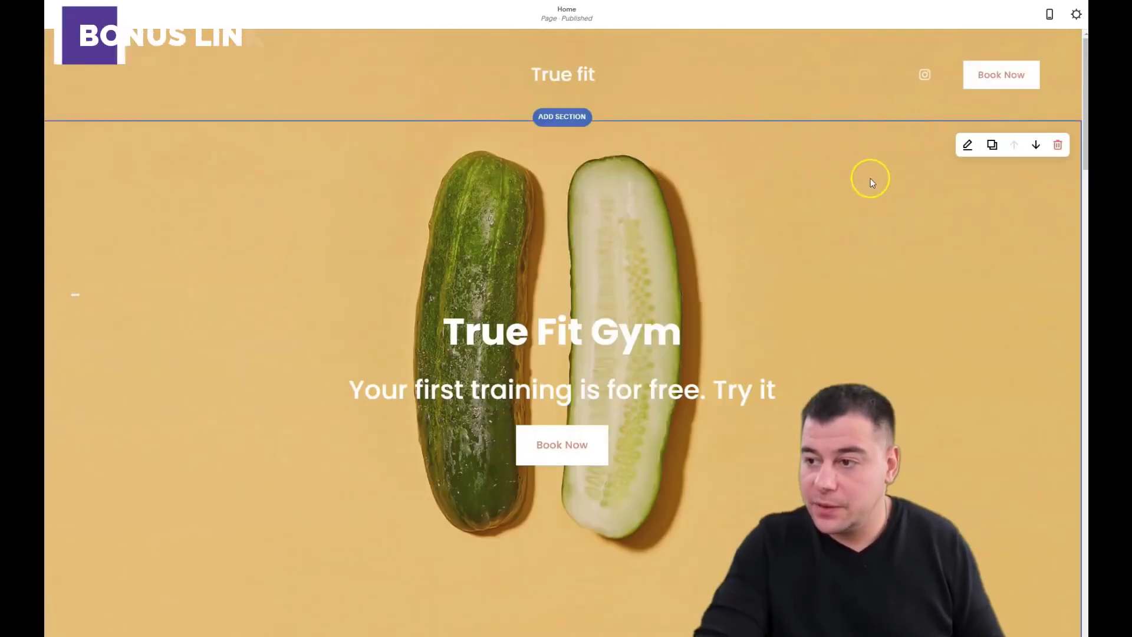
# Try different heights and content widths for the True Fit Gym section, settling on height L and content width S.
pyautogui.click(970, 144)
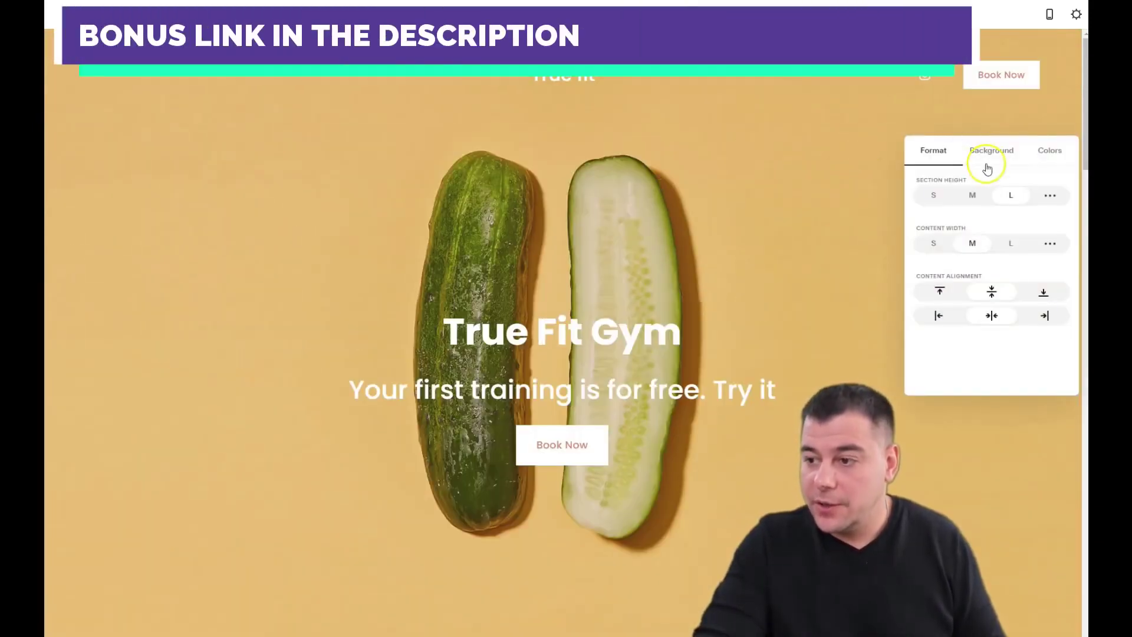
pyautogui.click(939, 194)
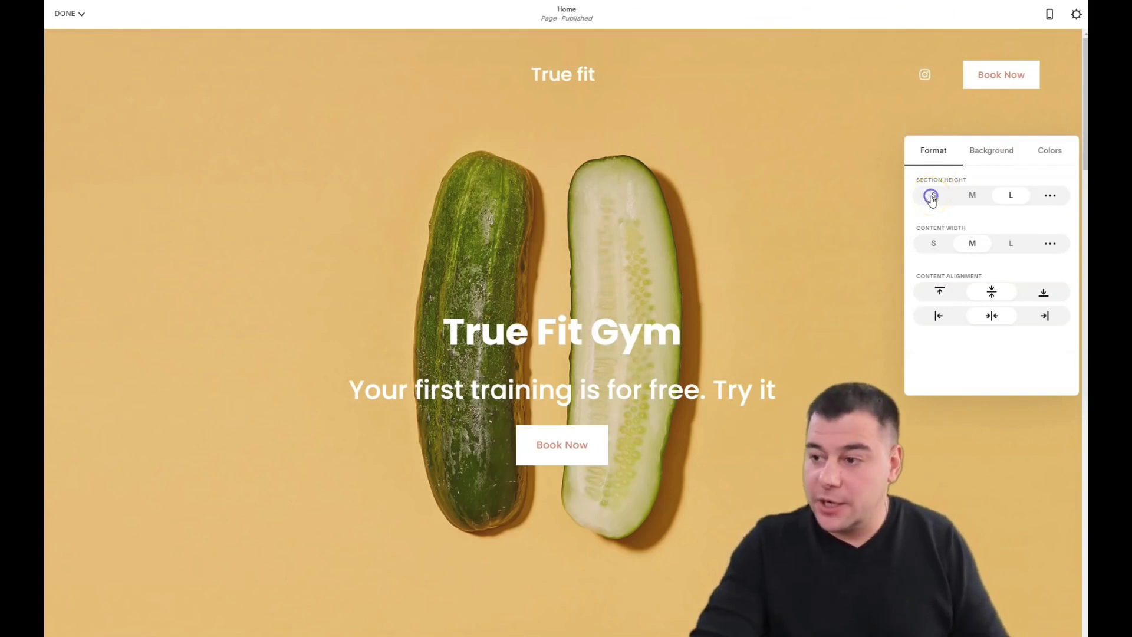
pyautogui.click(931, 197)
pyautogui.click(1013, 175)
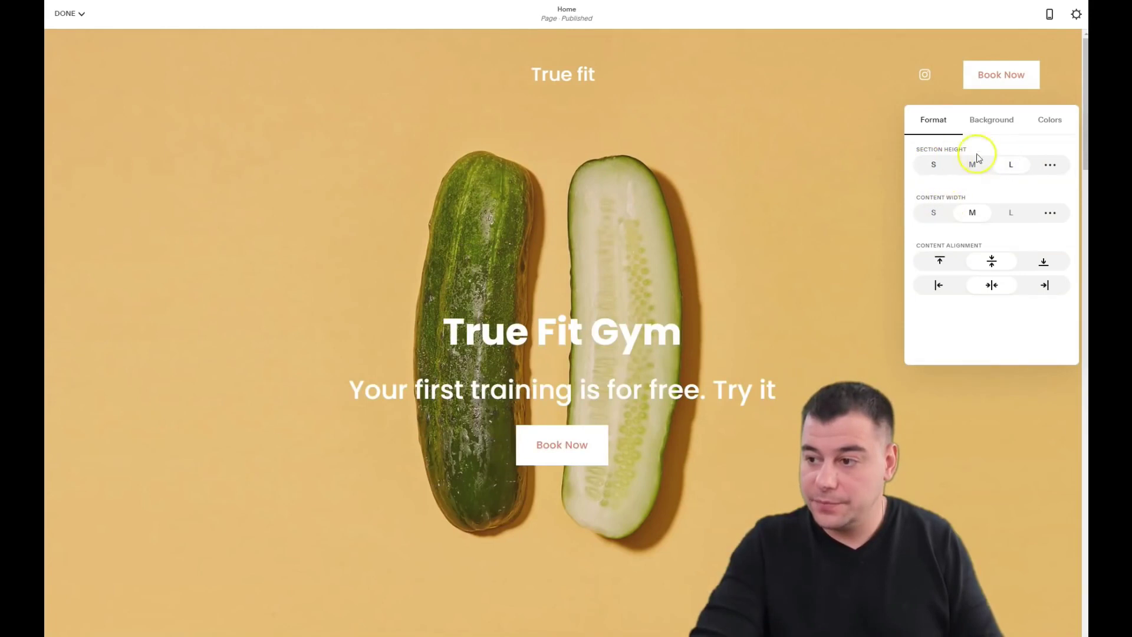
pyautogui.click(934, 213)
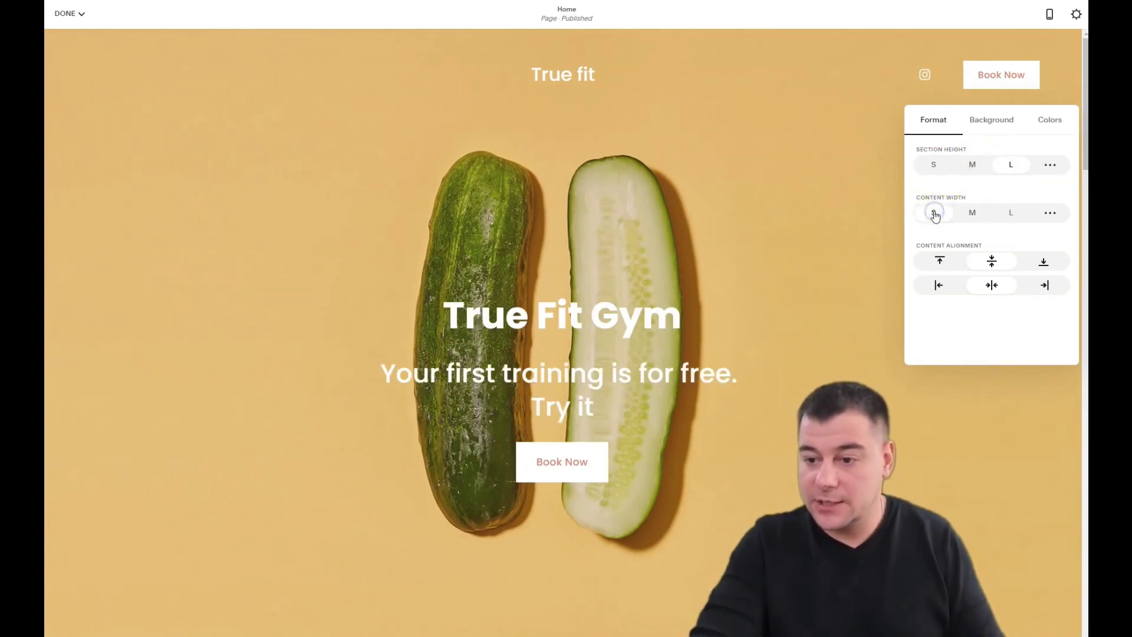
pyautogui.click(972, 213)
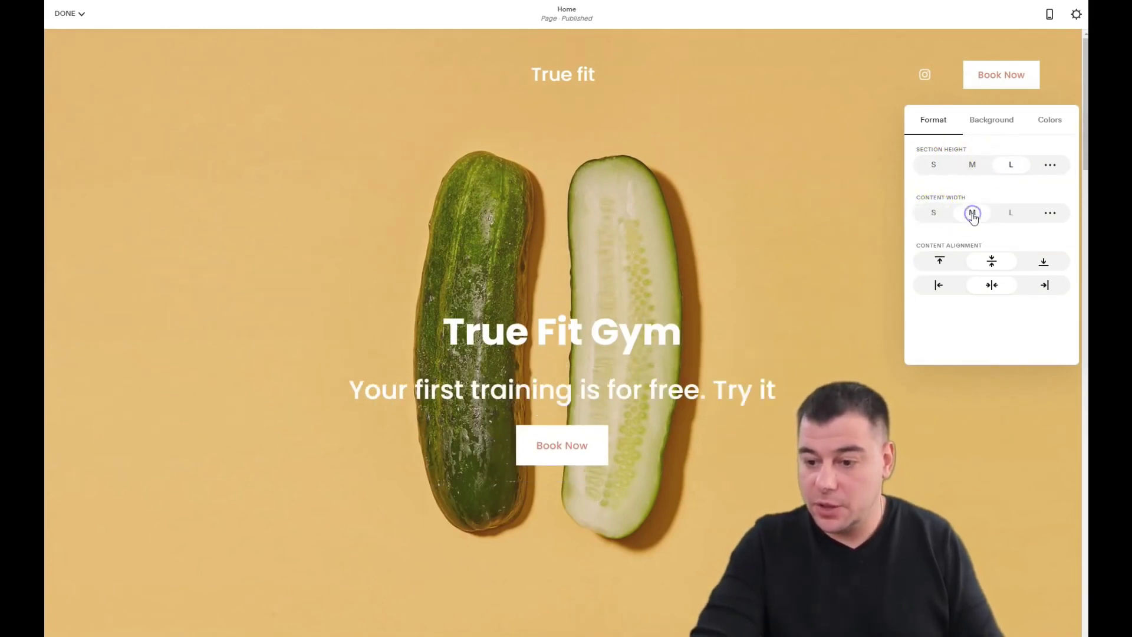
pyautogui.click(1010, 212)
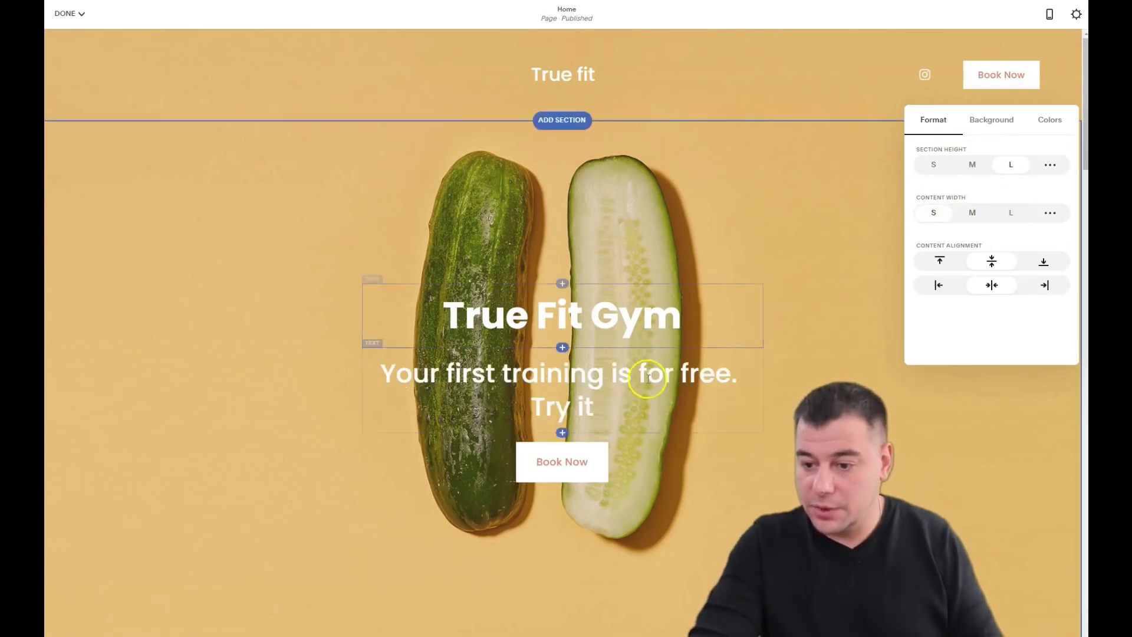
# Review the cucumber background image's settings and its adjust, crop and filter options in the image editor, and save the image.
pyautogui.click(991, 126)
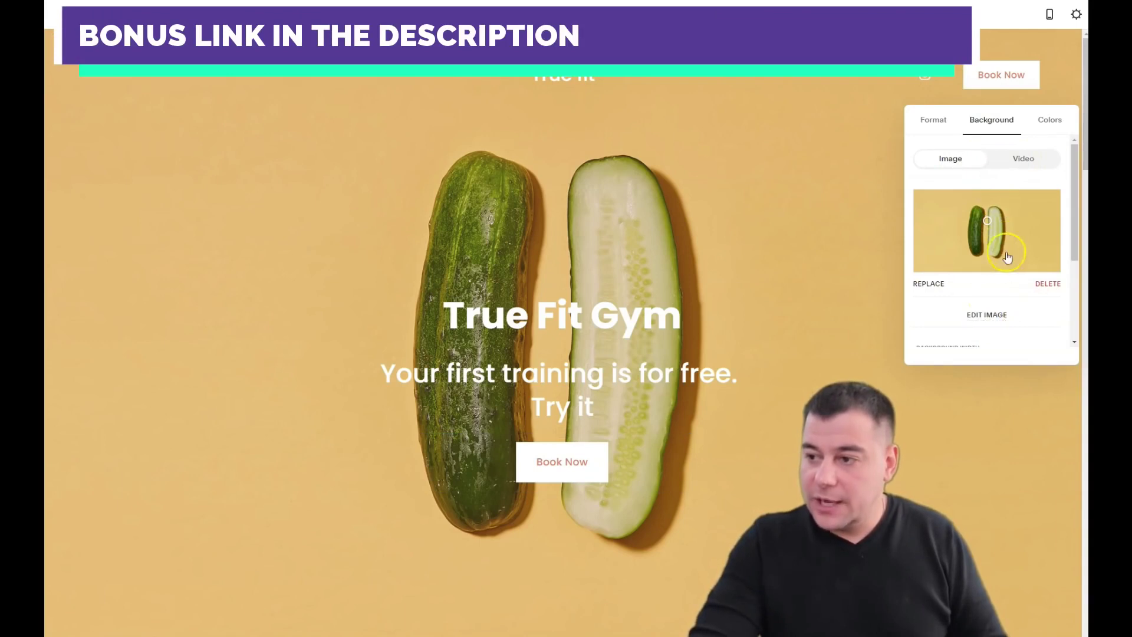
pyautogui.scroll(-3, 985, 268)
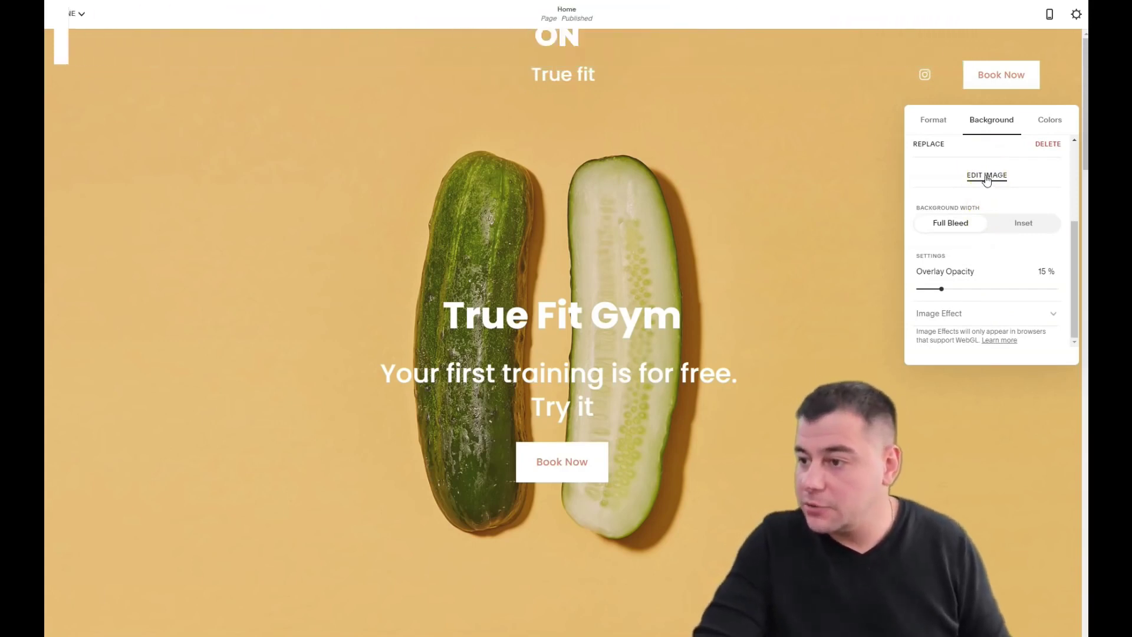
pyautogui.click(1003, 228)
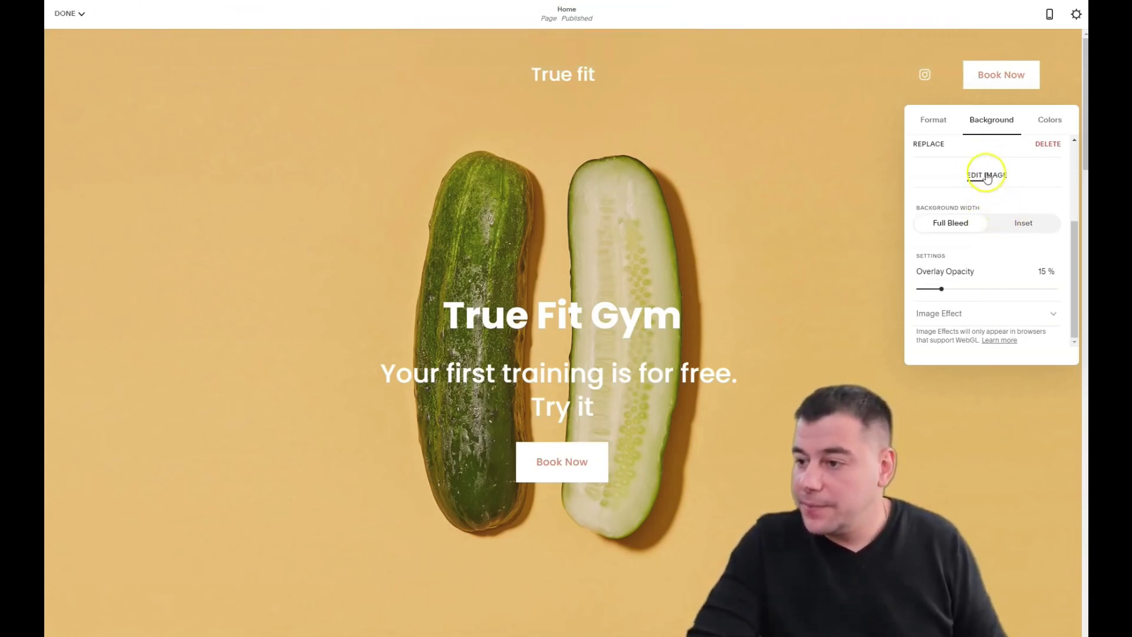
pyautogui.scroll(3, 987, 179)
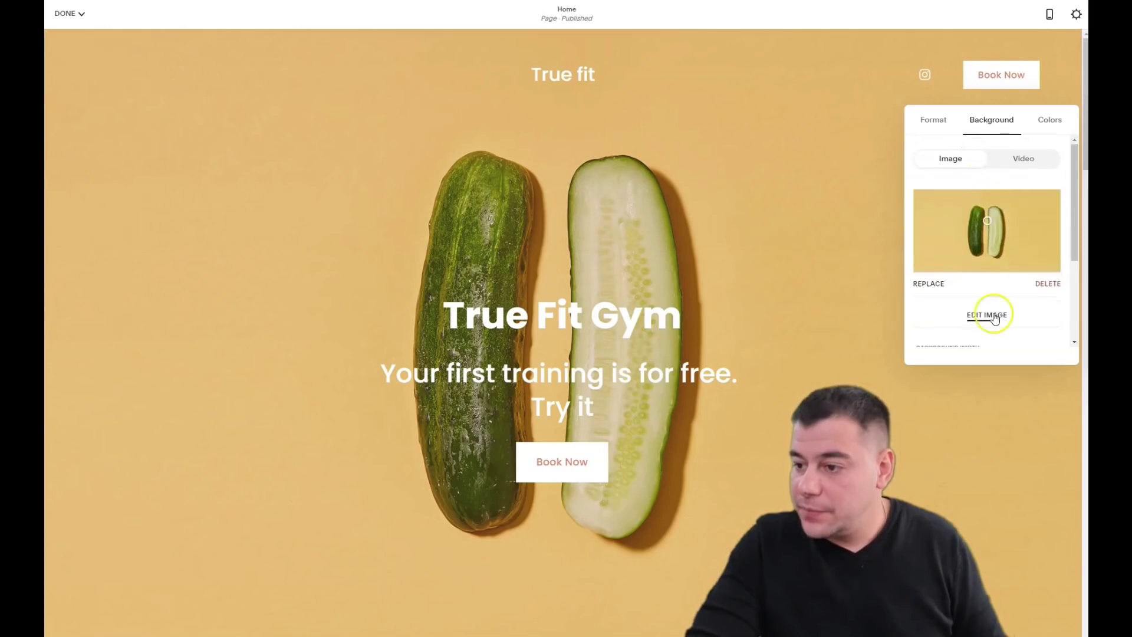
pyautogui.click(980, 318)
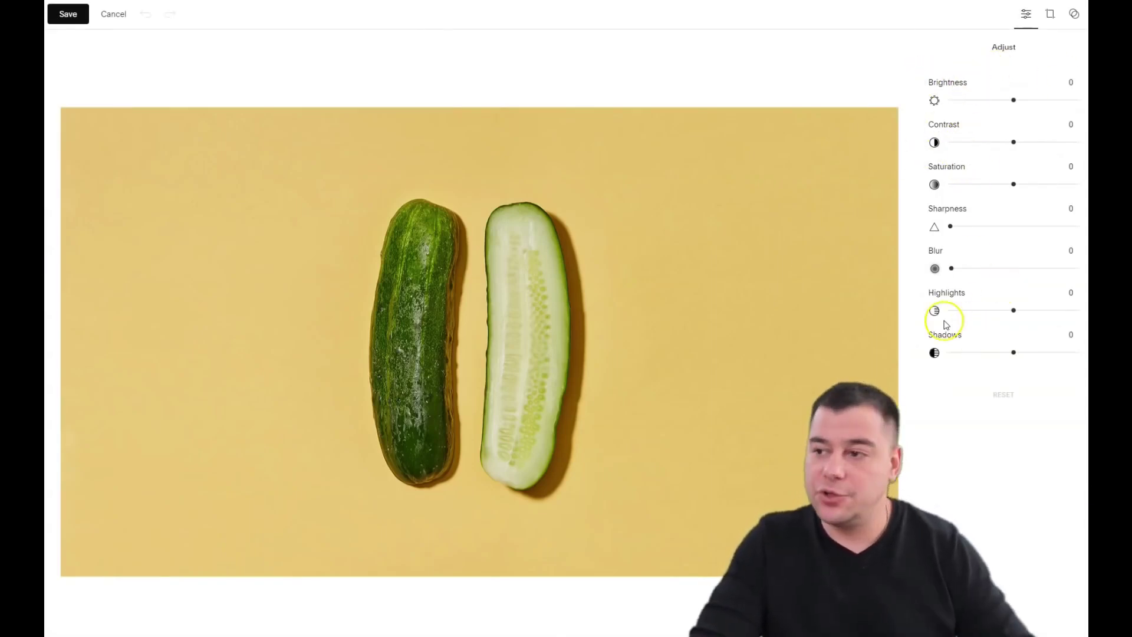
pyautogui.click(1051, 17)
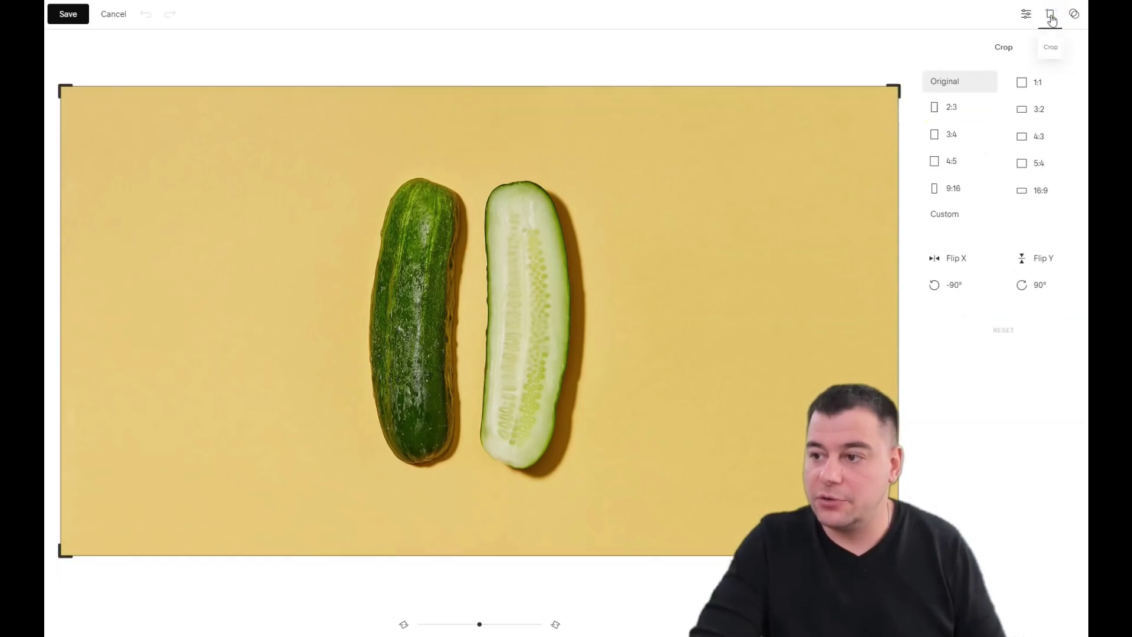
pyautogui.click(1074, 16)
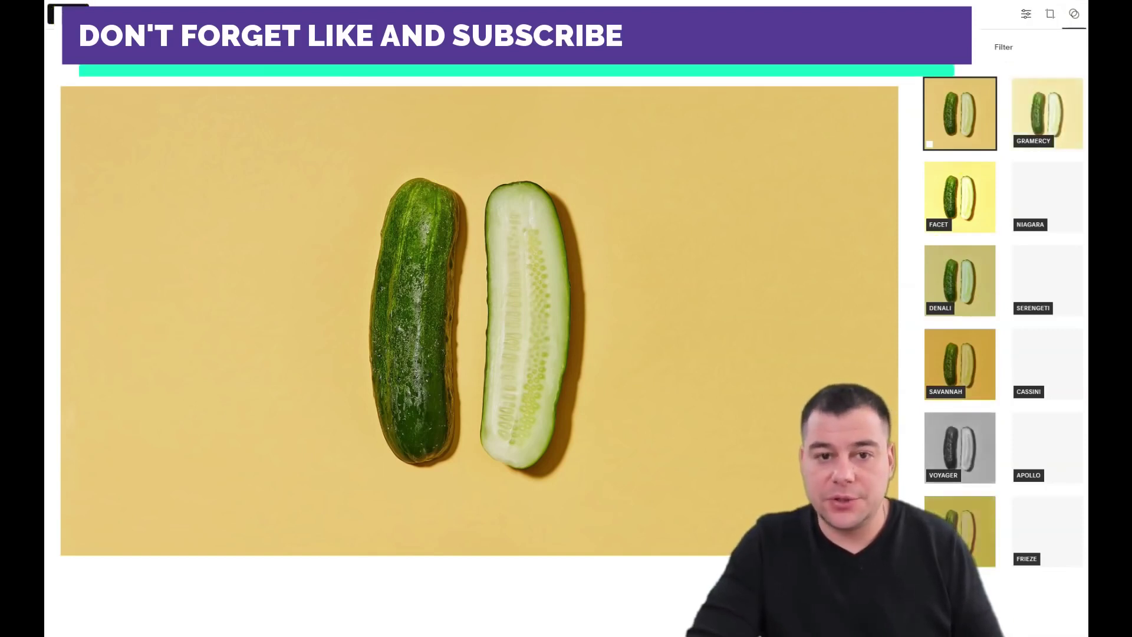
pyautogui.click(527, 287)
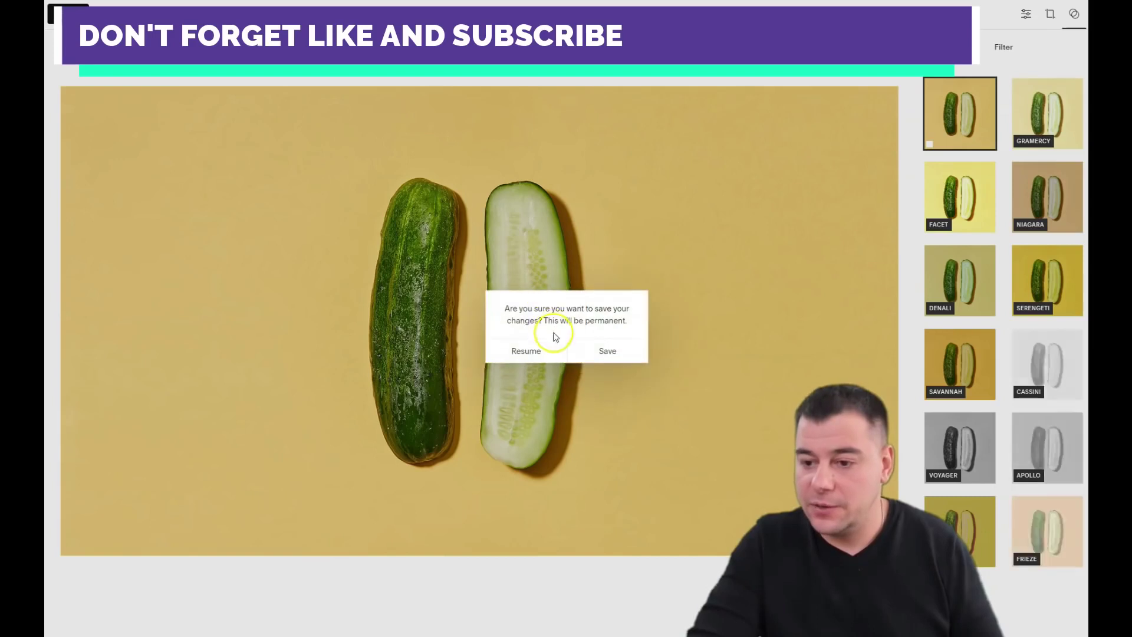
pyautogui.click(608, 350)
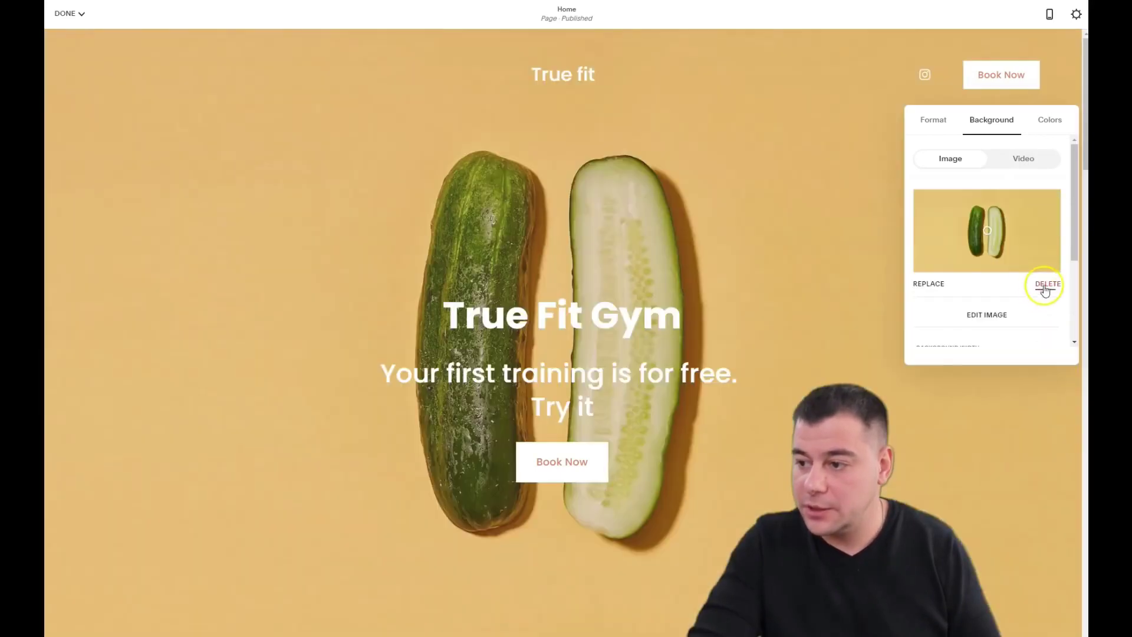
# Delete the cucumber background image from the True Fit Gym section.
pyautogui.click(1045, 288)
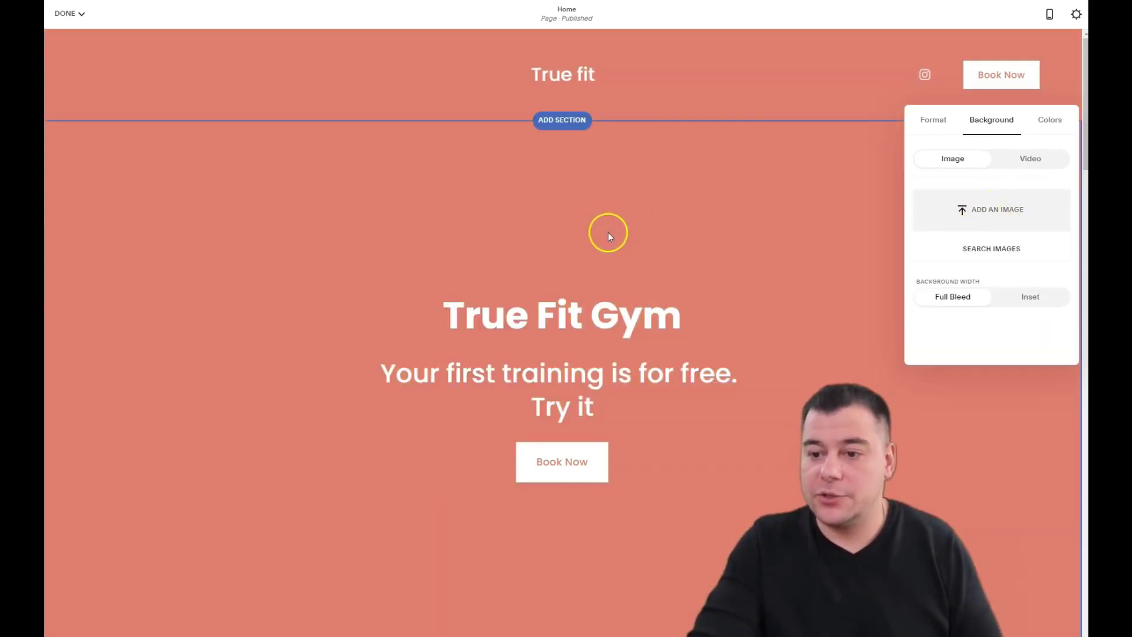
pyautogui.scroll(-5, 607, 232)
pyautogui.scroll(6, 610, 236)
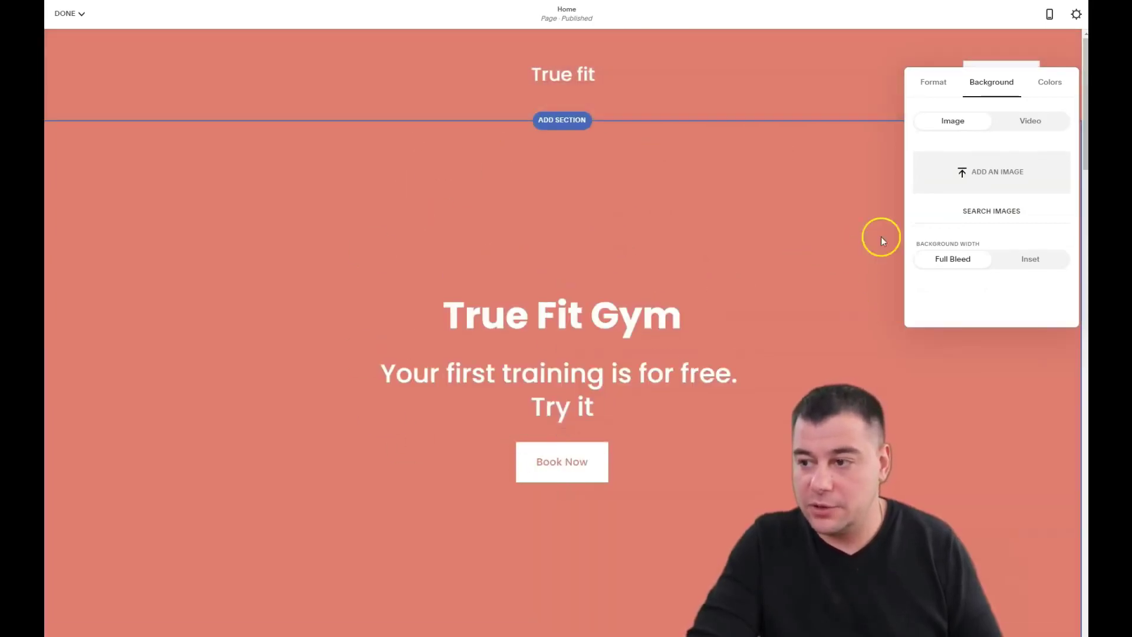
# Try color themes from White Minimal through Black Bold on the True Fit Gym section, and apply White Bold.
pyautogui.click(1050, 85)
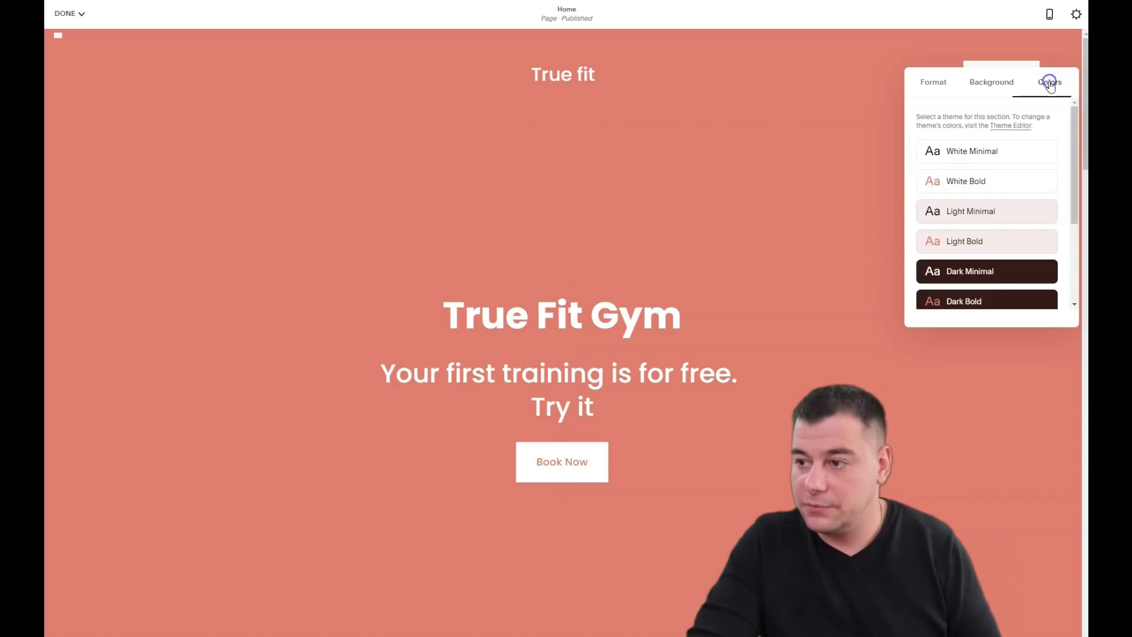
pyautogui.click(971, 155)
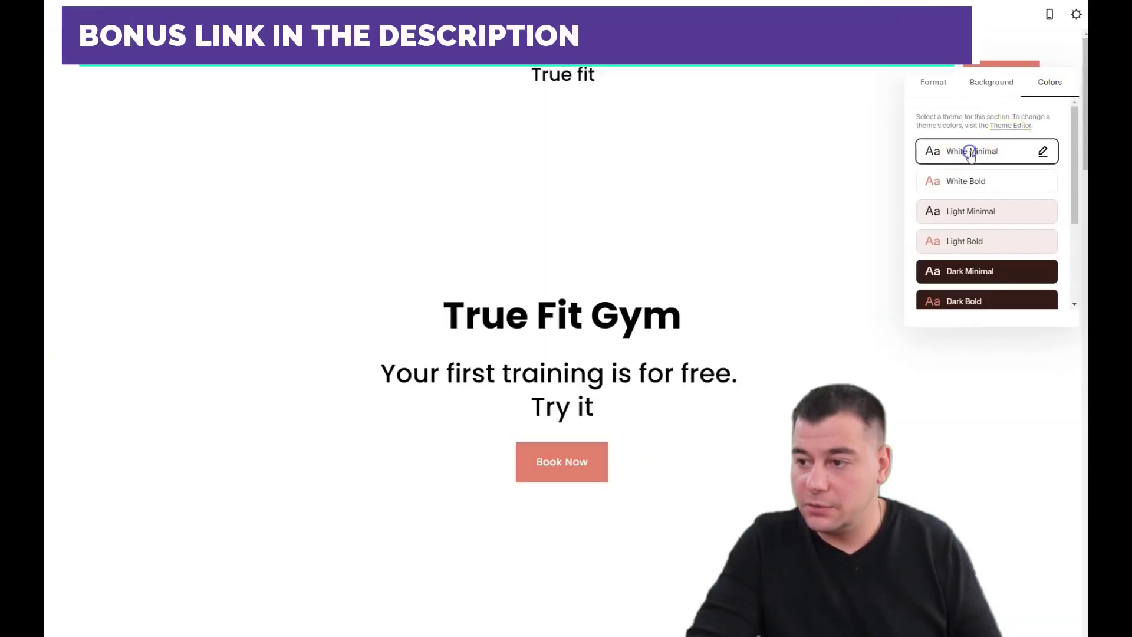
pyautogui.click(972, 182)
pyautogui.click(965, 218)
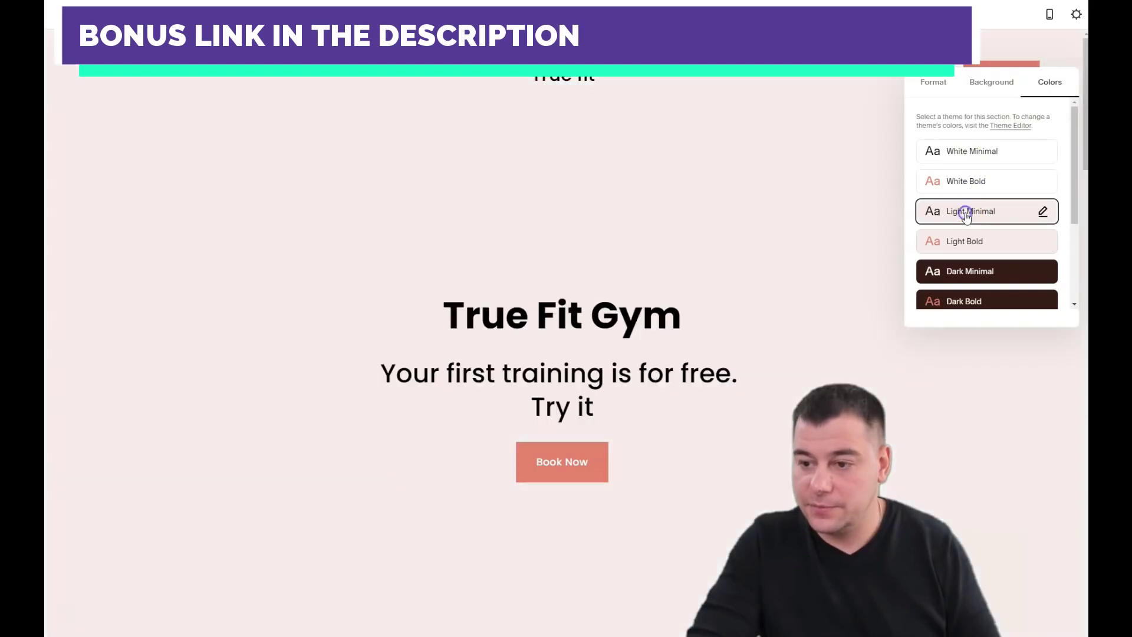
pyautogui.click(966, 245)
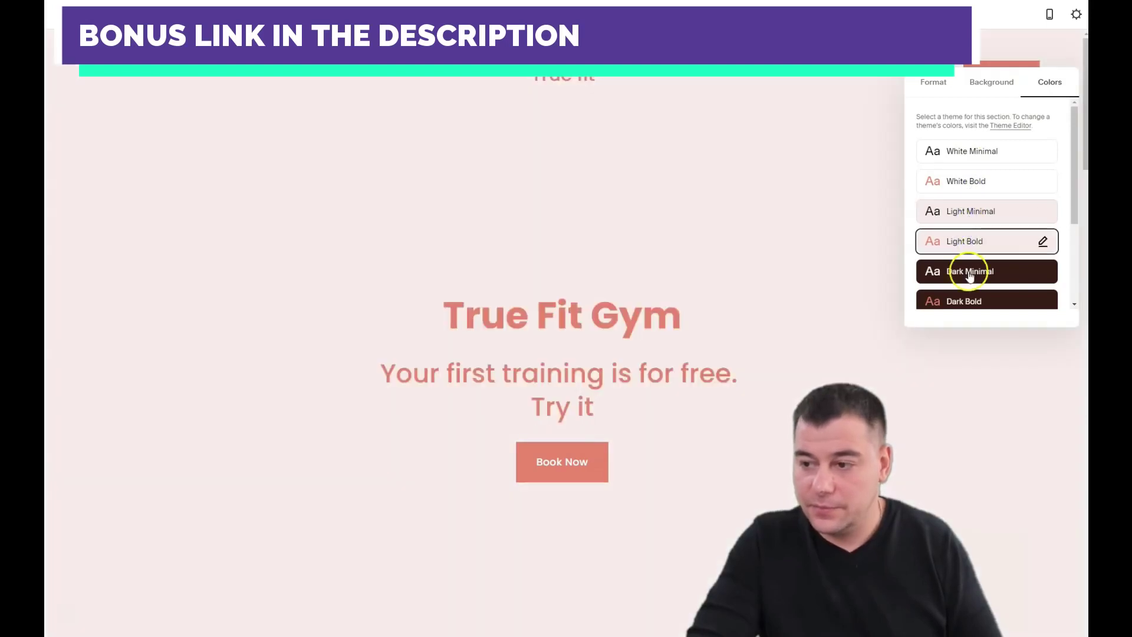
pyautogui.click(970, 275)
pyautogui.click(968, 299)
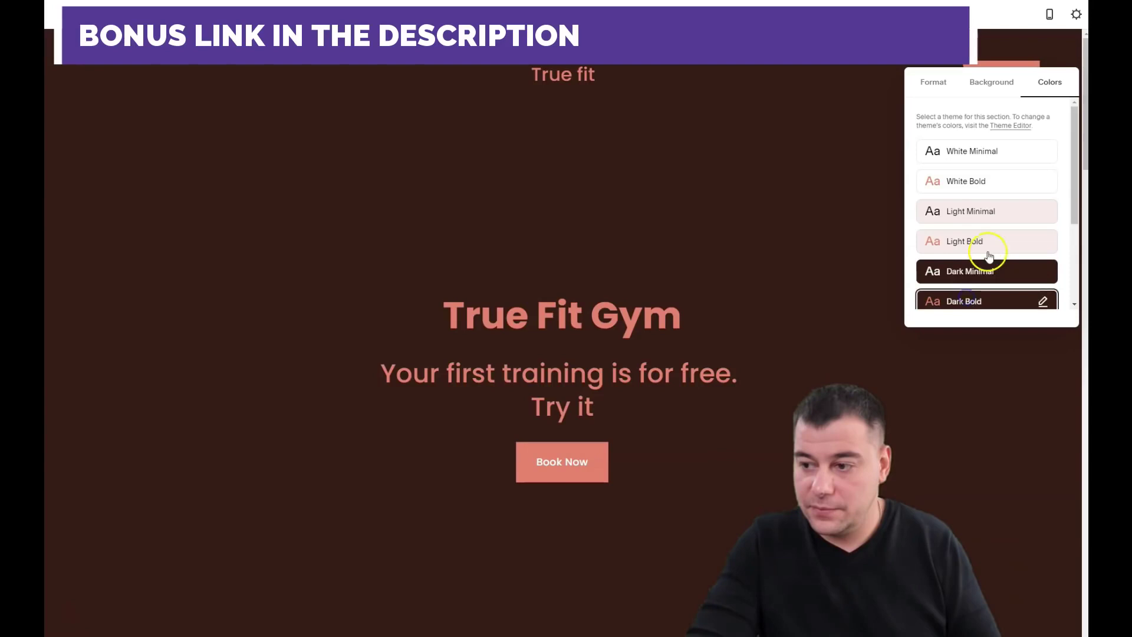
pyautogui.scroll(-3, 988, 257)
pyautogui.click(979, 230)
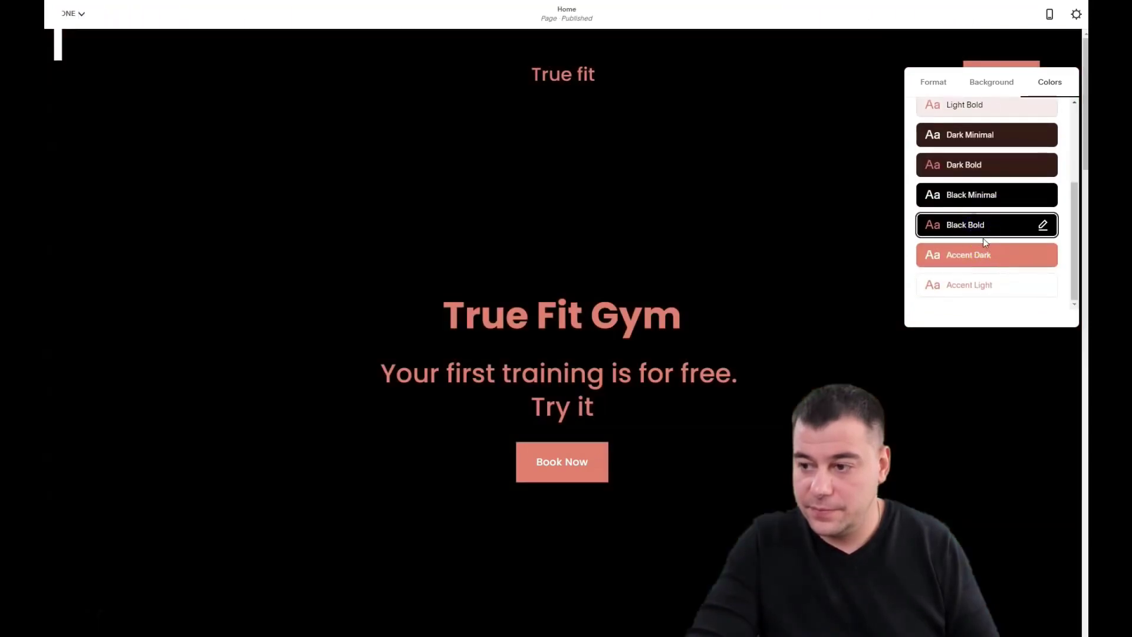
pyautogui.scroll(3, 984, 183)
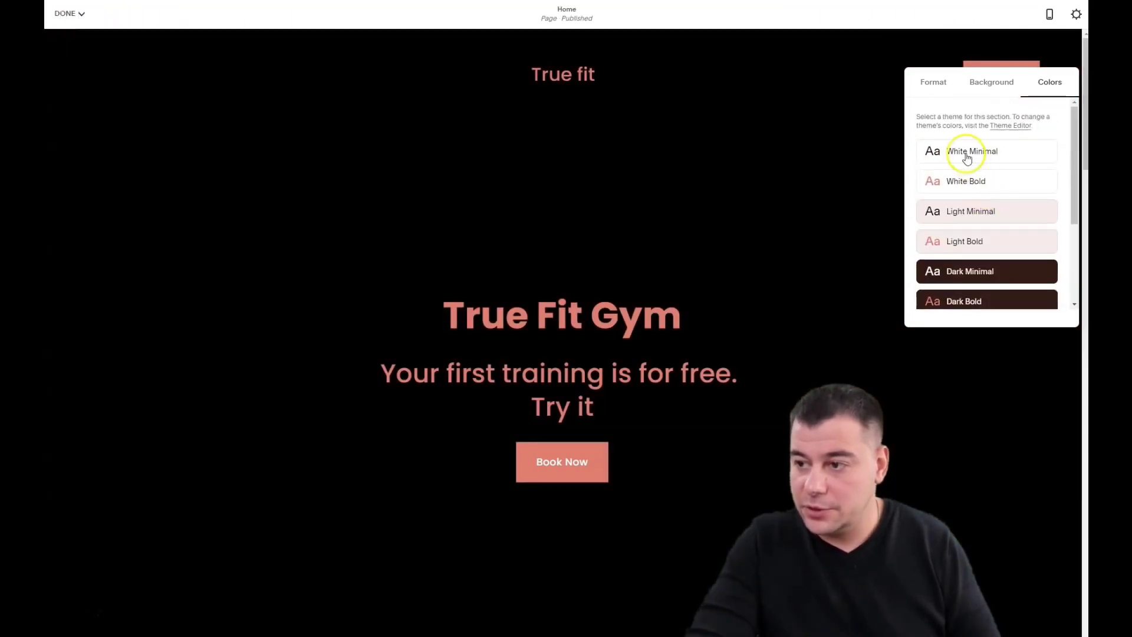
pyautogui.click(968, 182)
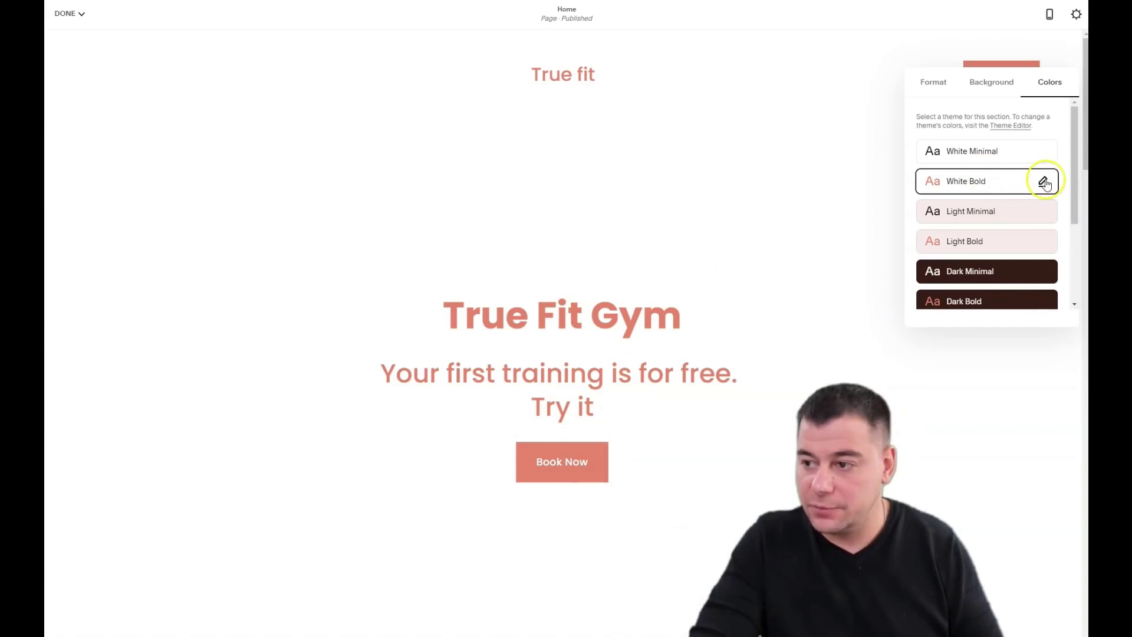
# Add the photo of a woman lifting a dumbbell as the True Fit Gym section's background image.
pyautogui.click(994, 89)
pyautogui.click(977, 176)
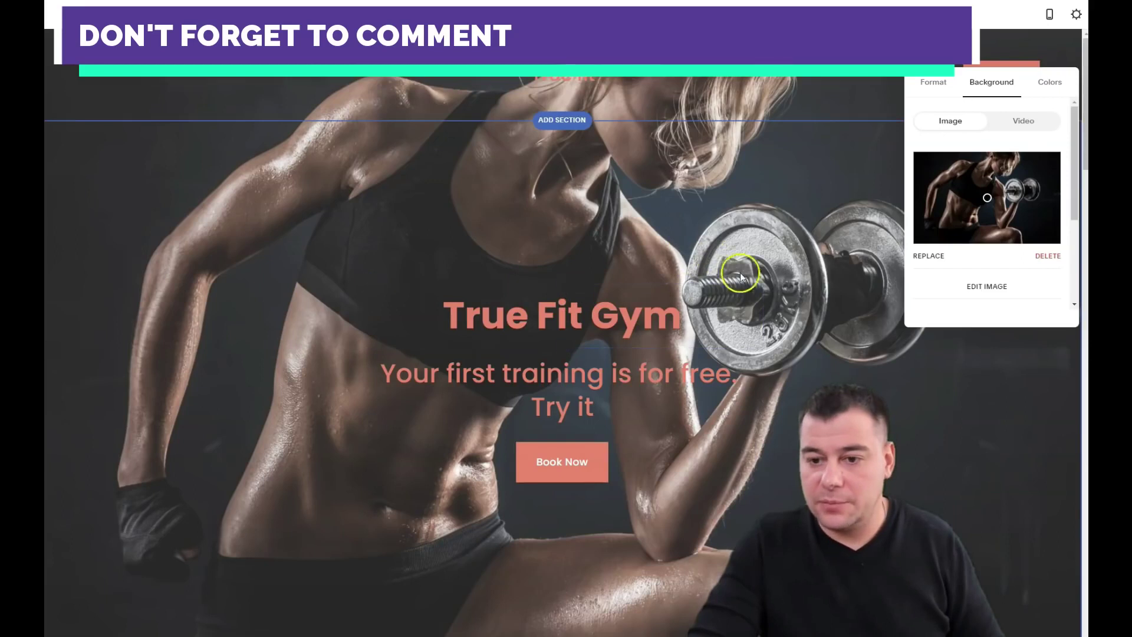
pyautogui.scroll(-7, 764, 289)
pyautogui.scroll(7, 760, 288)
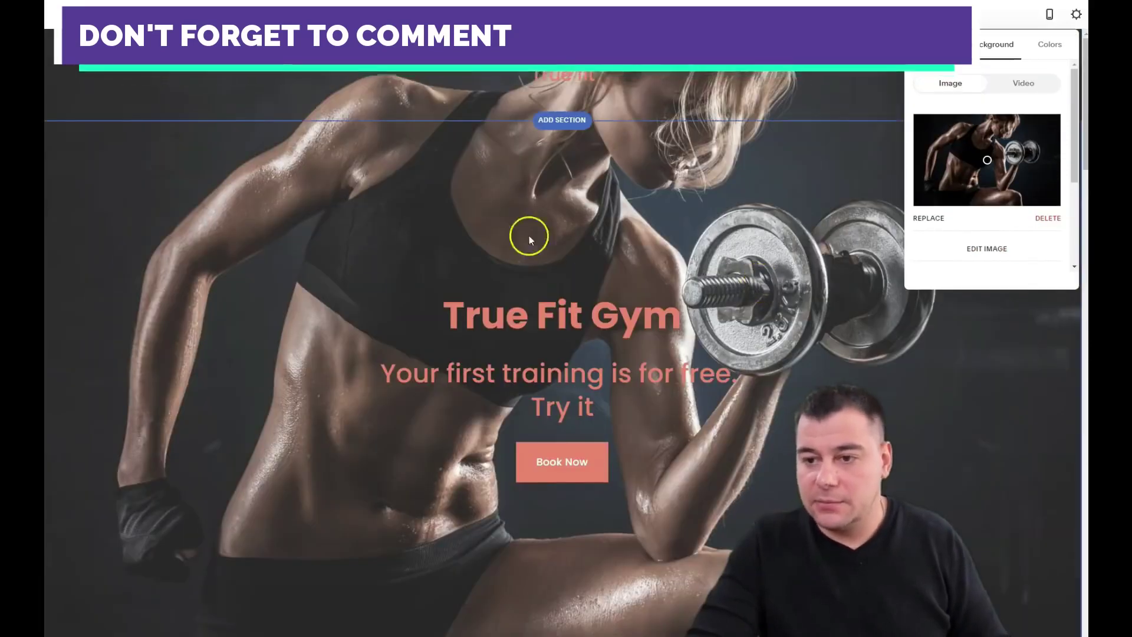
# Compare light, dark, black and accent color themes over the dumbbell photo, and apply Dark Minimal to the section.
pyautogui.click(1048, 46)
pyautogui.click(978, 117)
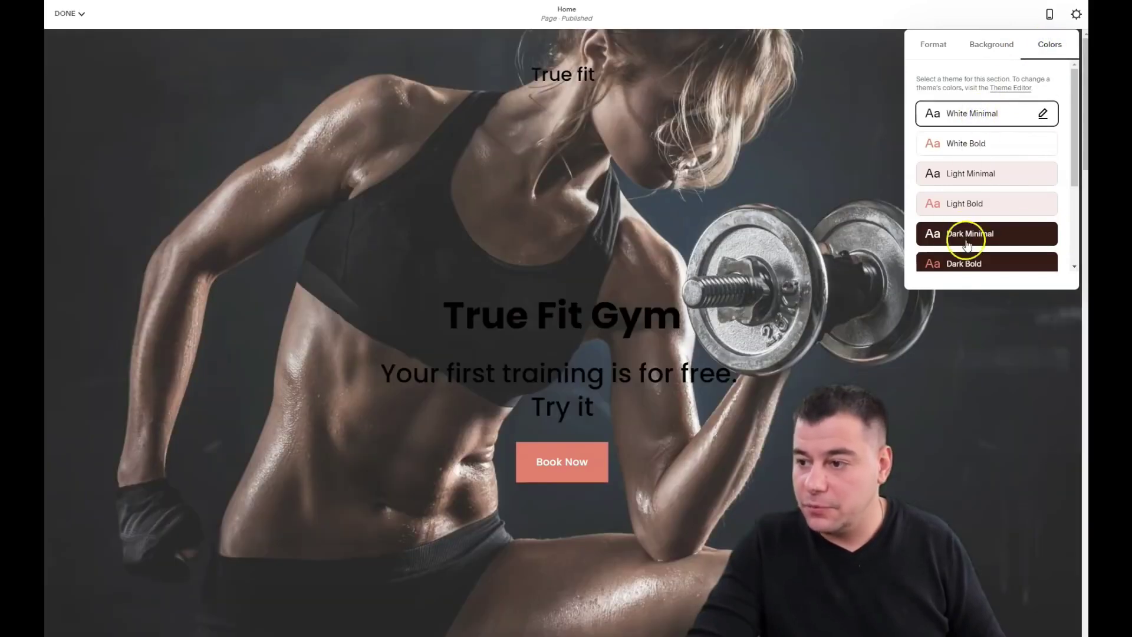
pyautogui.scroll(-2, 970, 230)
pyautogui.click(959, 161)
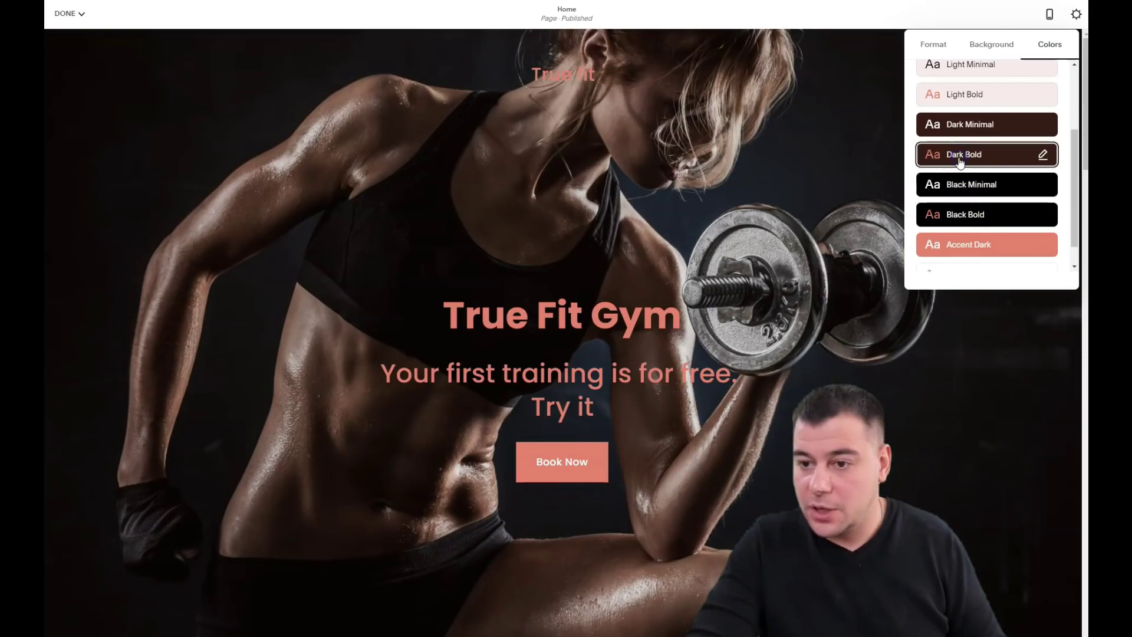
pyautogui.click(965, 216)
pyautogui.click(966, 244)
pyautogui.scroll(3, 965, 235)
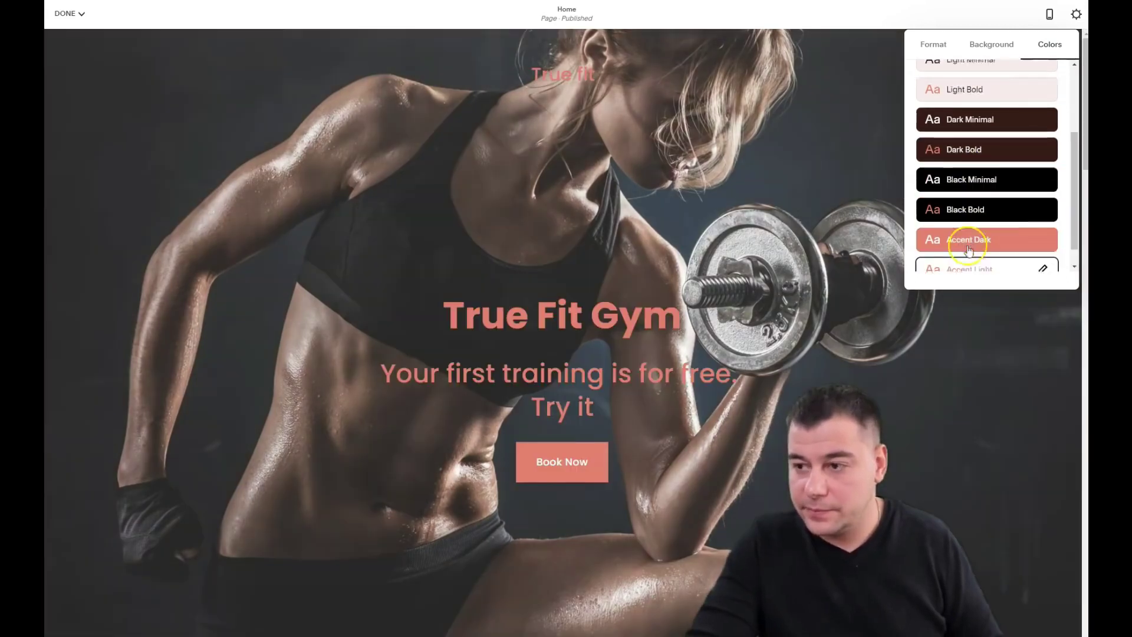
pyautogui.click(965, 180)
pyautogui.click(965, 235)
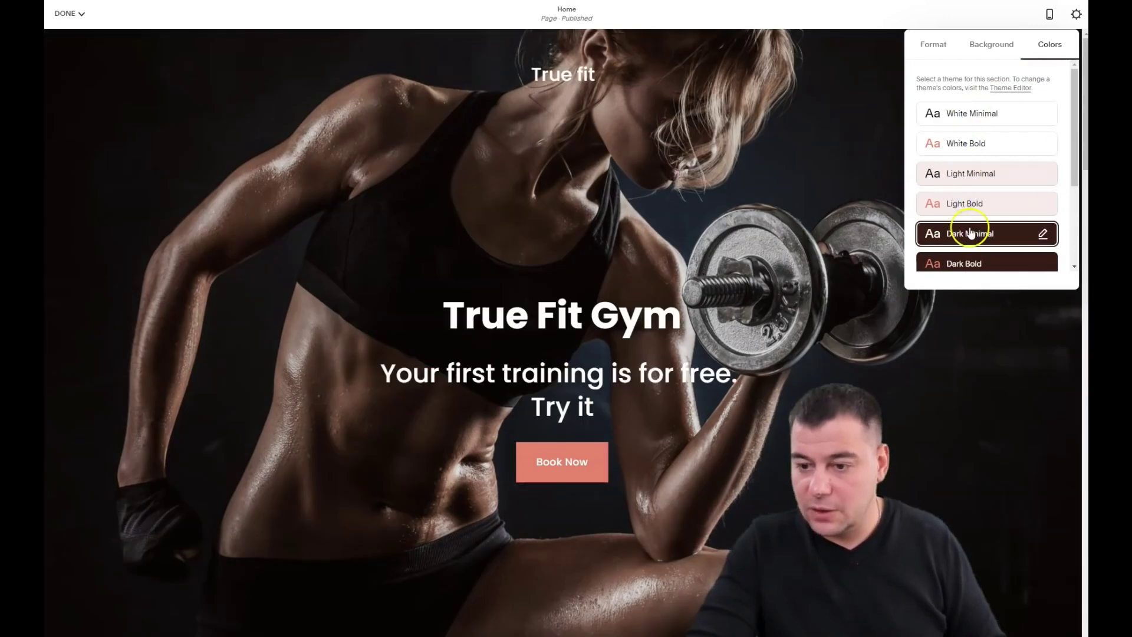
pyautogui.scroll(-1, 996, 235)
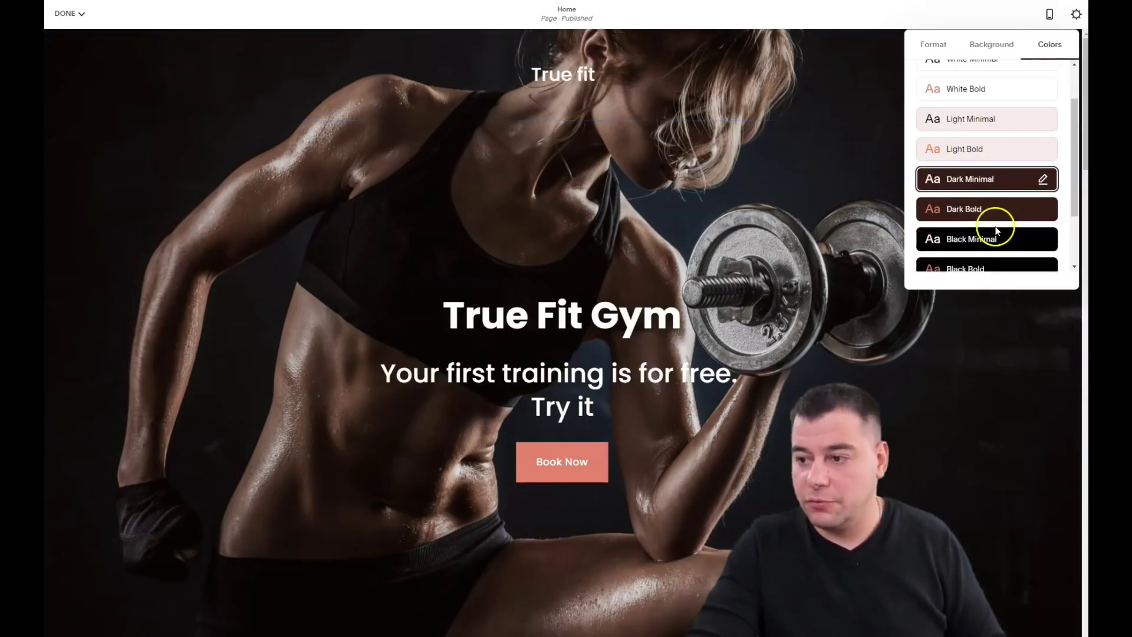
# Try the Dark Bold color theme on the True Fit Gym section, and reapply Dark Minimal.
pyautogui.click(980, 211)
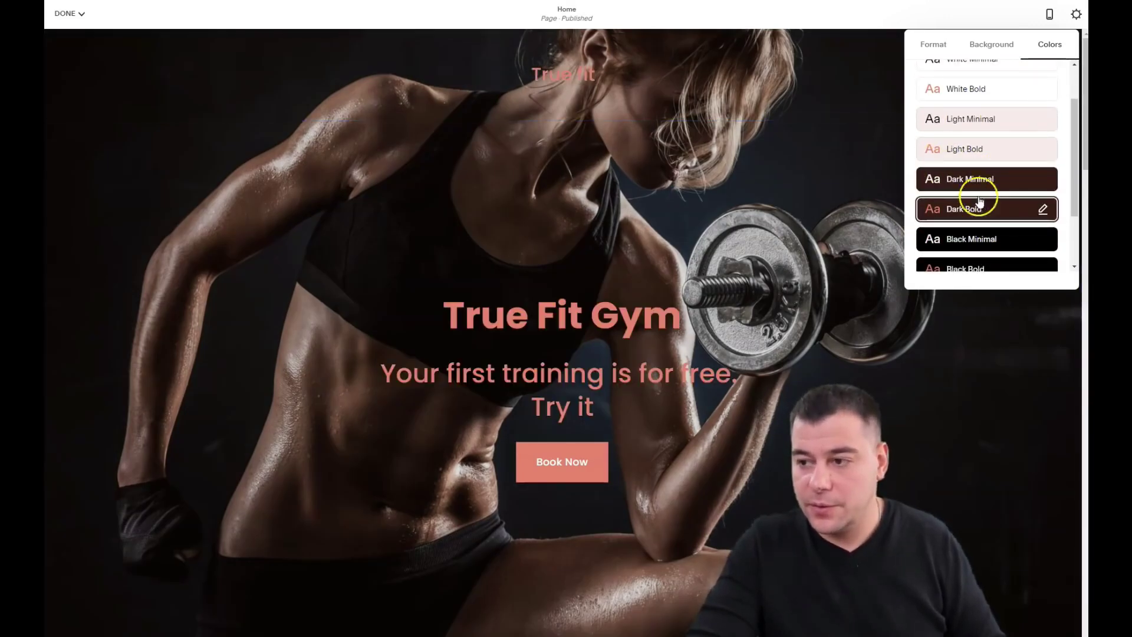
pyautogui.click(973, 180)
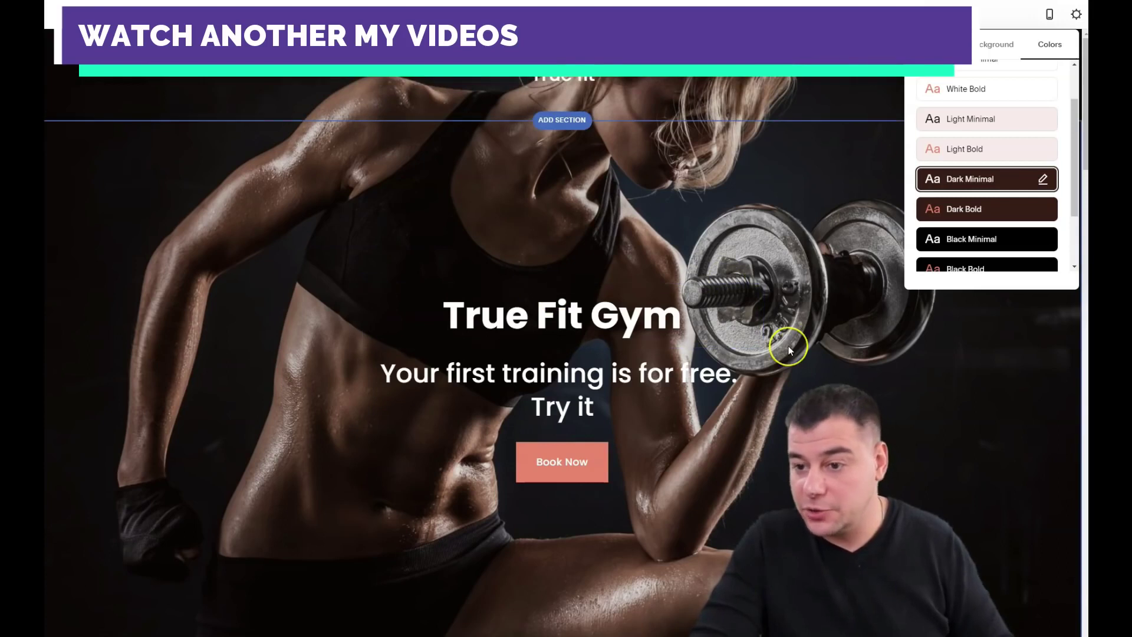
# Remove the three sections below True Fit Gym: the Highest Quality Ingredients, What's the Dill? and vegetable images sections.
pyautogui.scroll(-5, 603, 302)
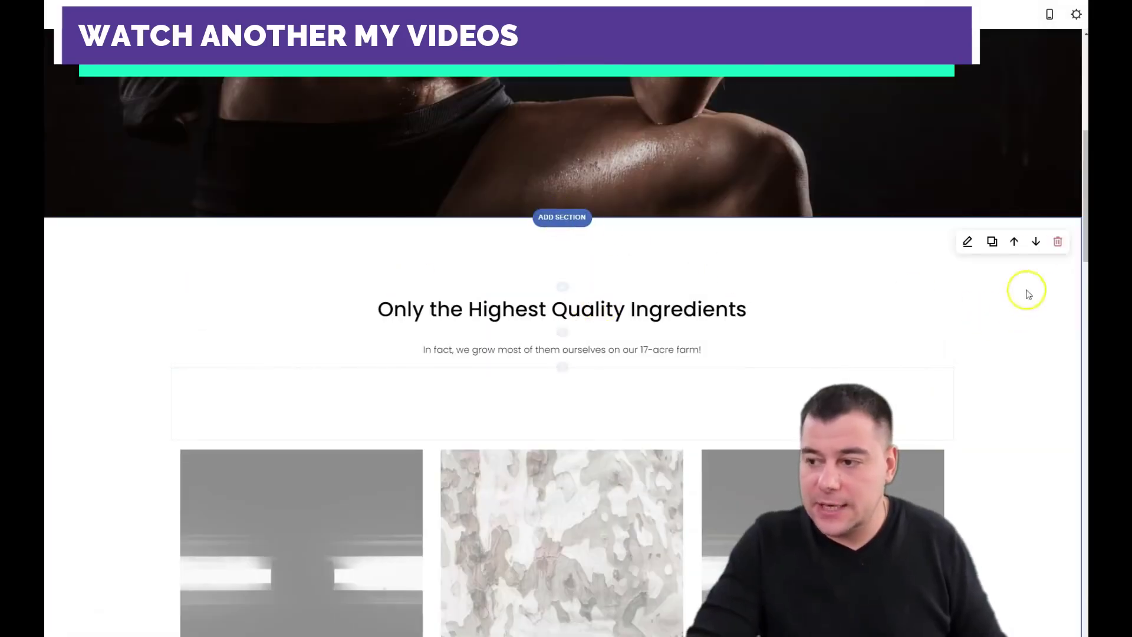
pyautogui.click(1059, 244)
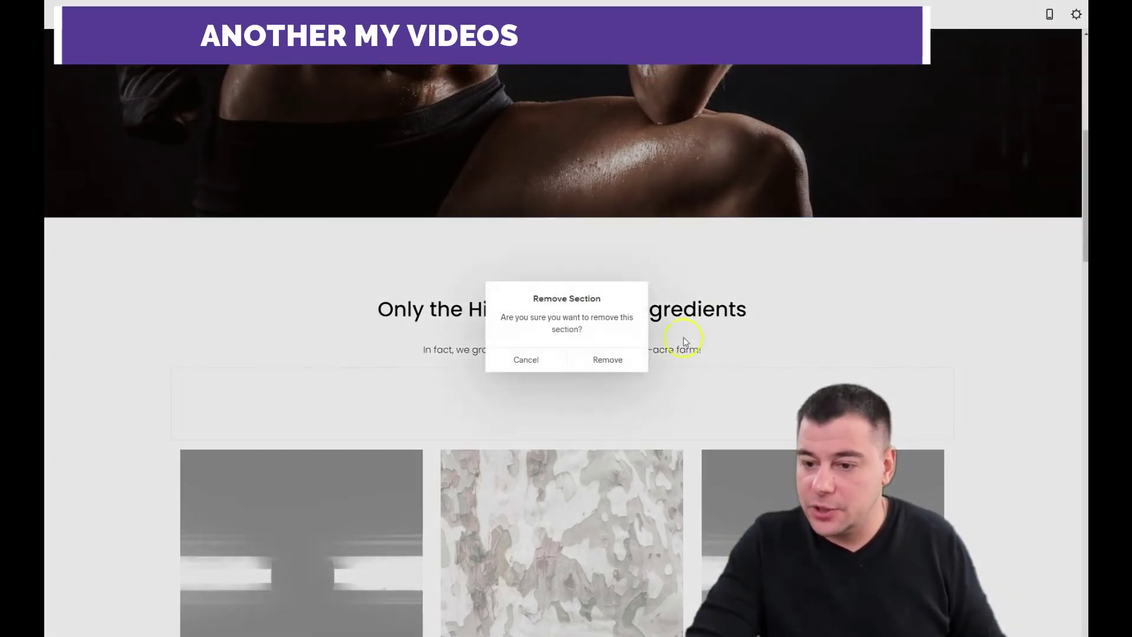
pyautogui.click(607, 360)
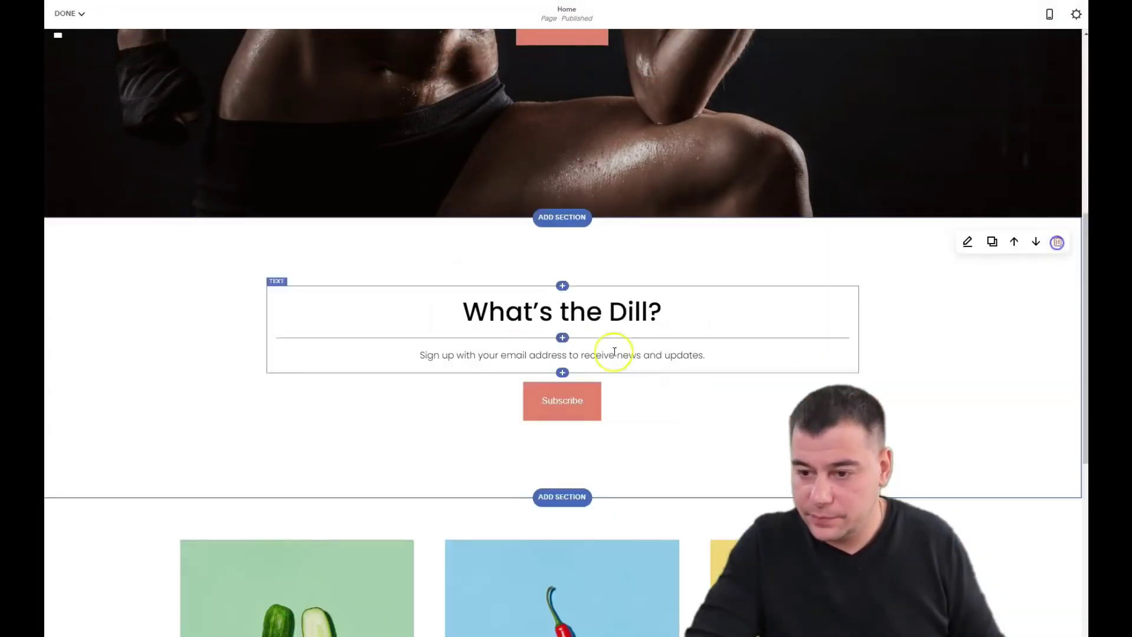
pyautogui.click(1058, 241)
pyautogui.click(607, 361)
pyautogui.click(1058, 242)
pyautogui.click(607, 360)
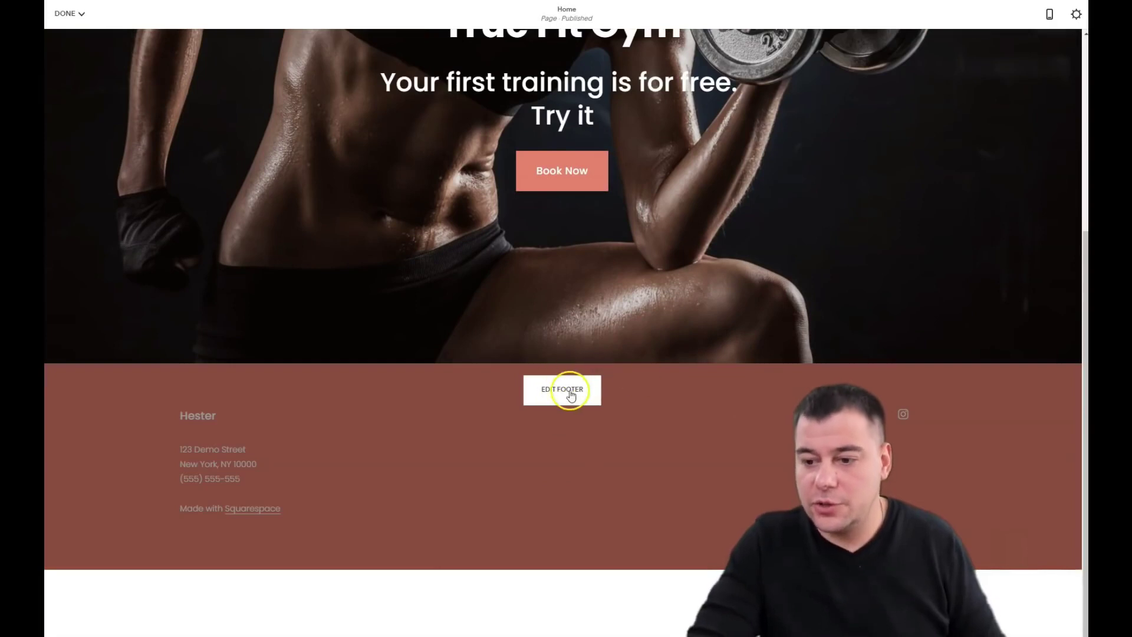
# Add a Gallery section with a six-image grid of three columns and two rows between the True Fit Gym section and the footer.
pyautogui.scroll(4, 611, 416)
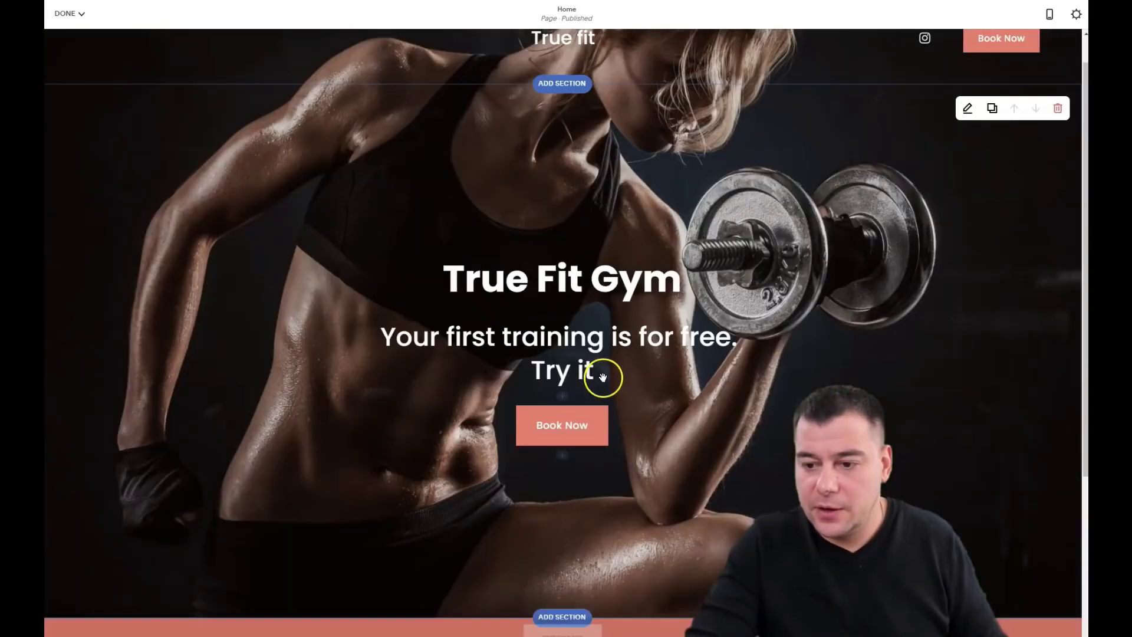
pyautogui.scroll(-3, 602, 450)
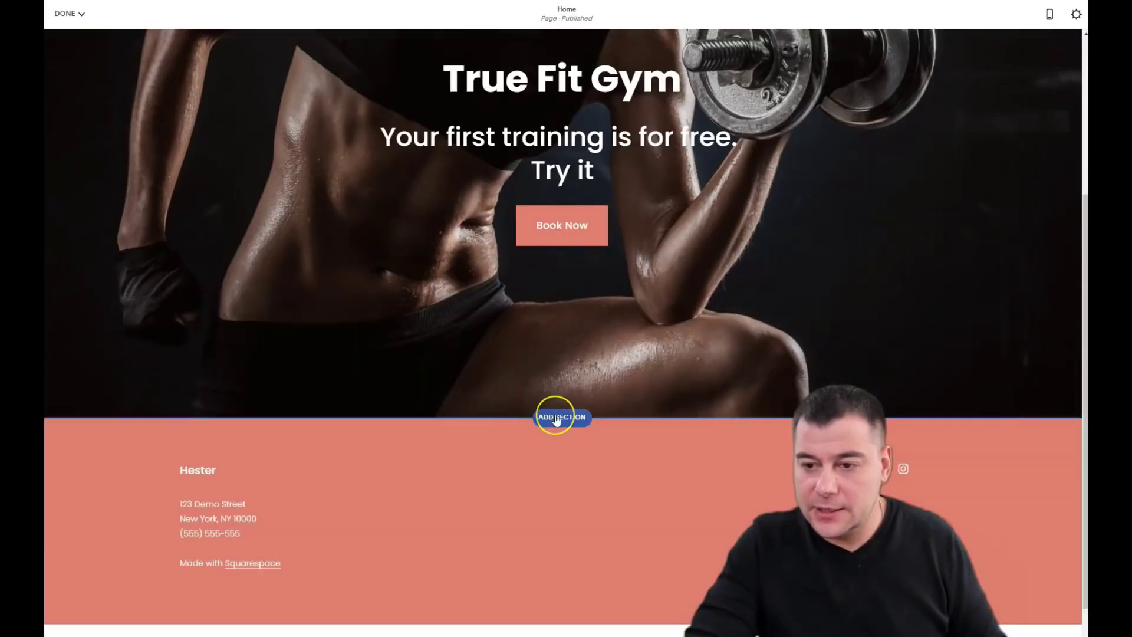
pyautogui.click(556, 419)
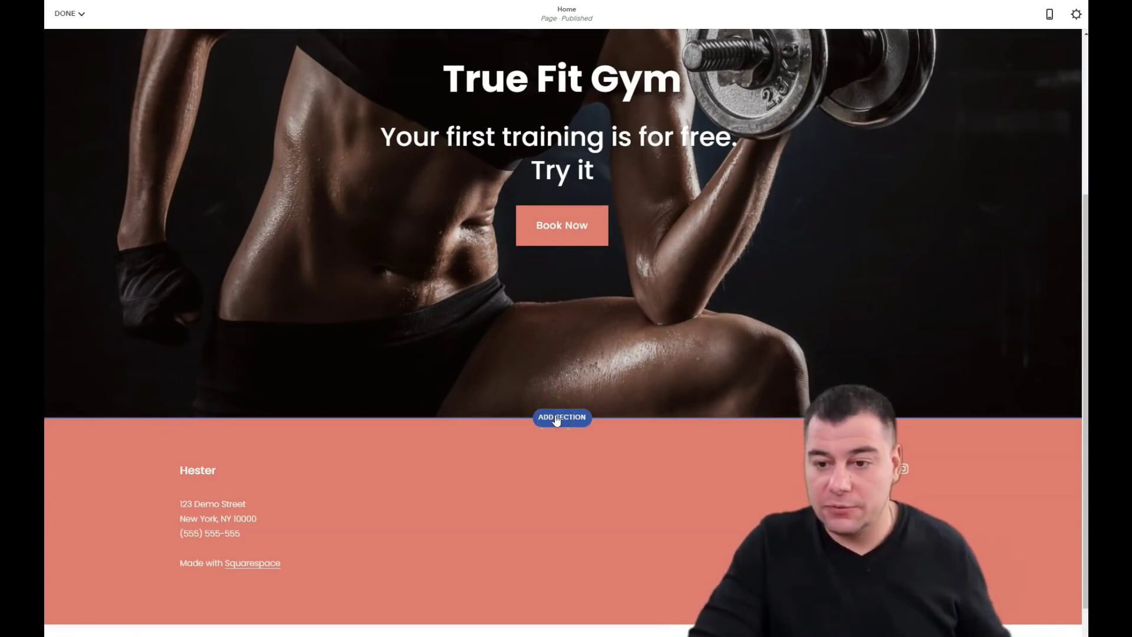
pyautogui.click(556, 418)
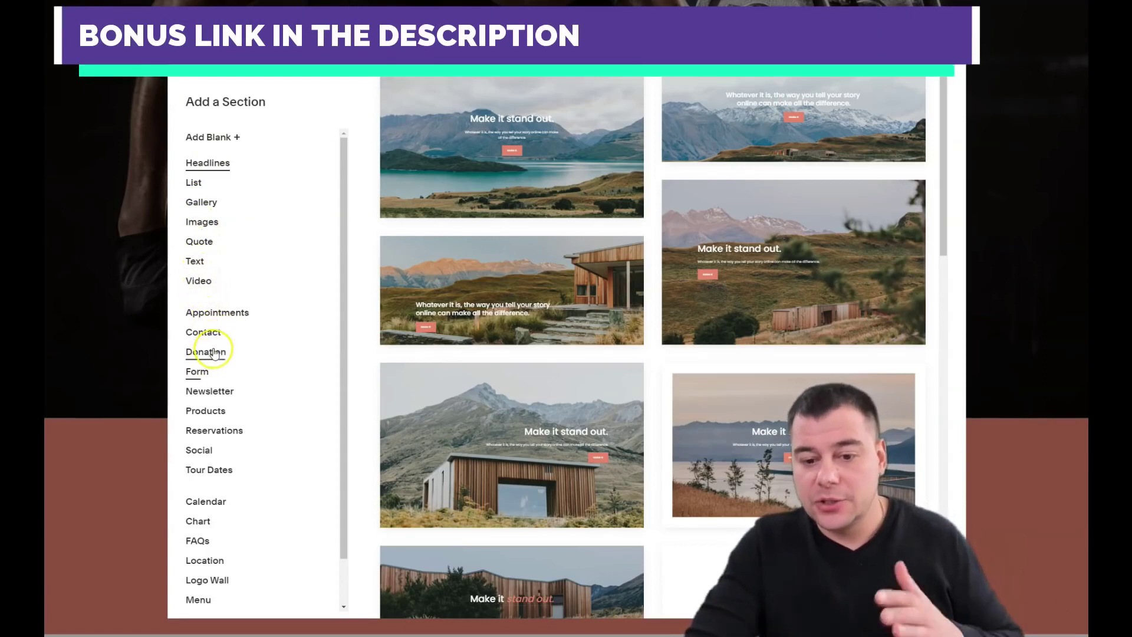
pyautogui.scroll(-2, 203, 372)
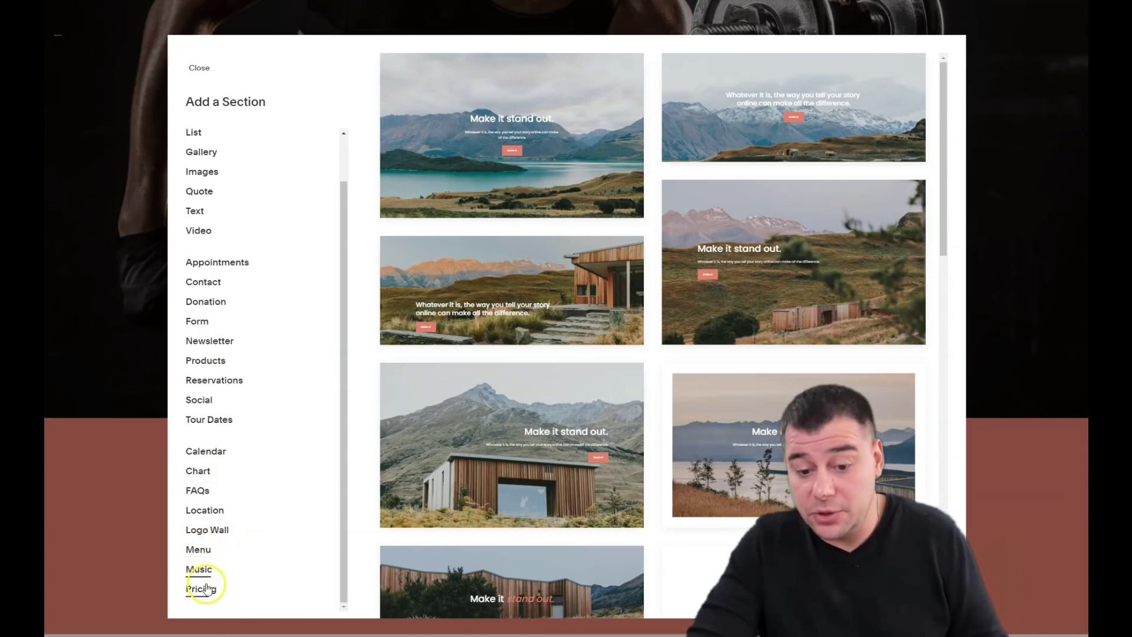
pyautogui.scroll(2, 269, 523)
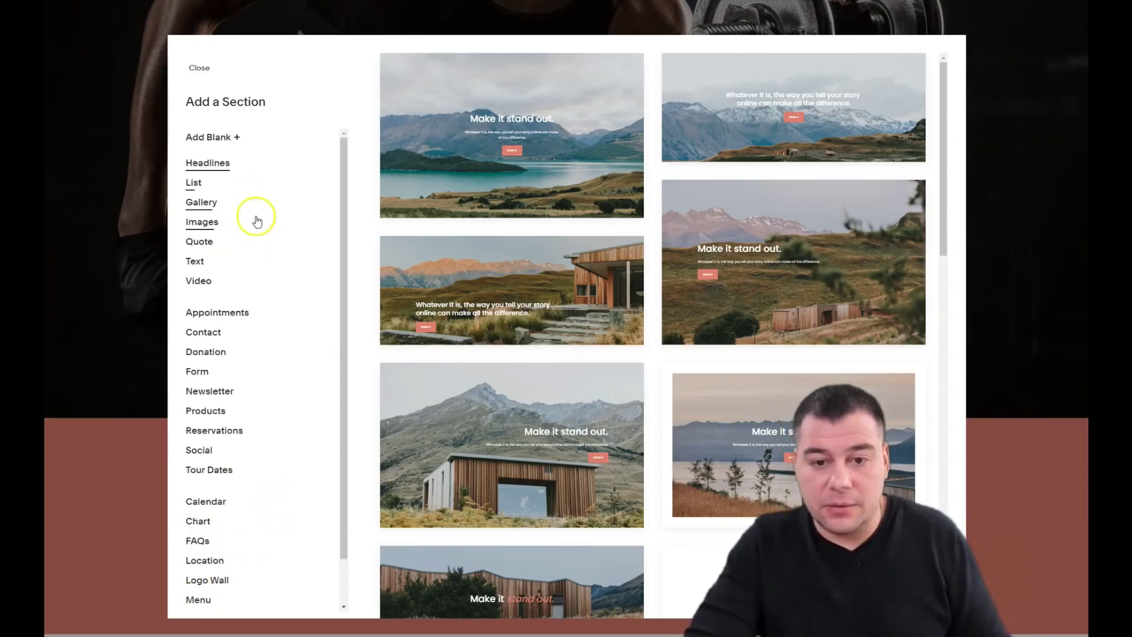
pyautogui.click(201, 204)
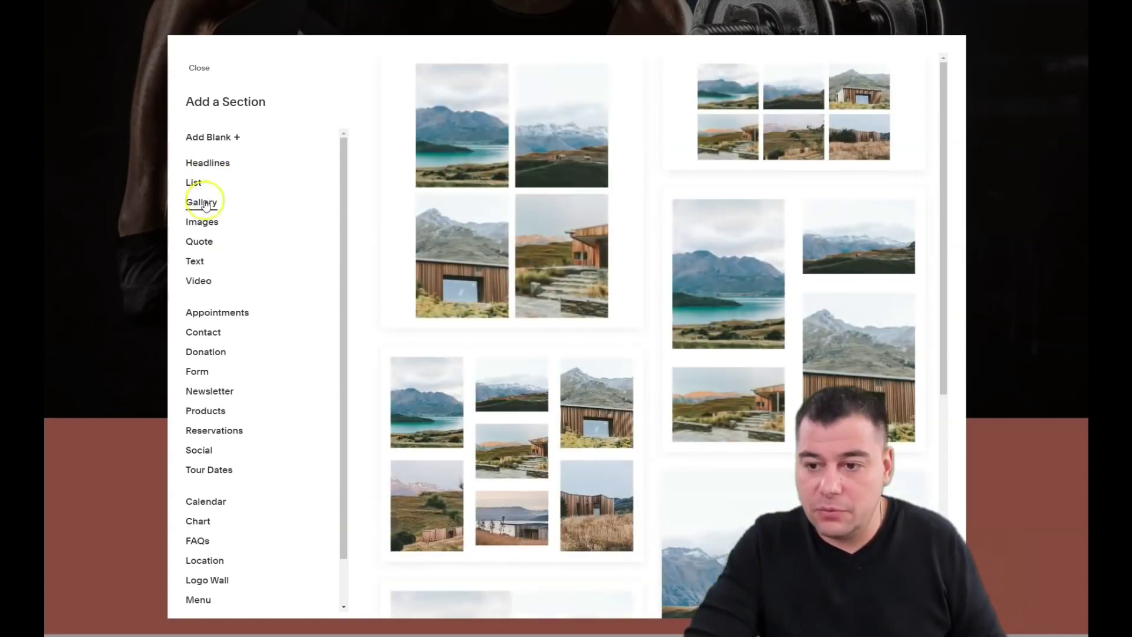
pyautogui.scroll(-6, 572, 263)
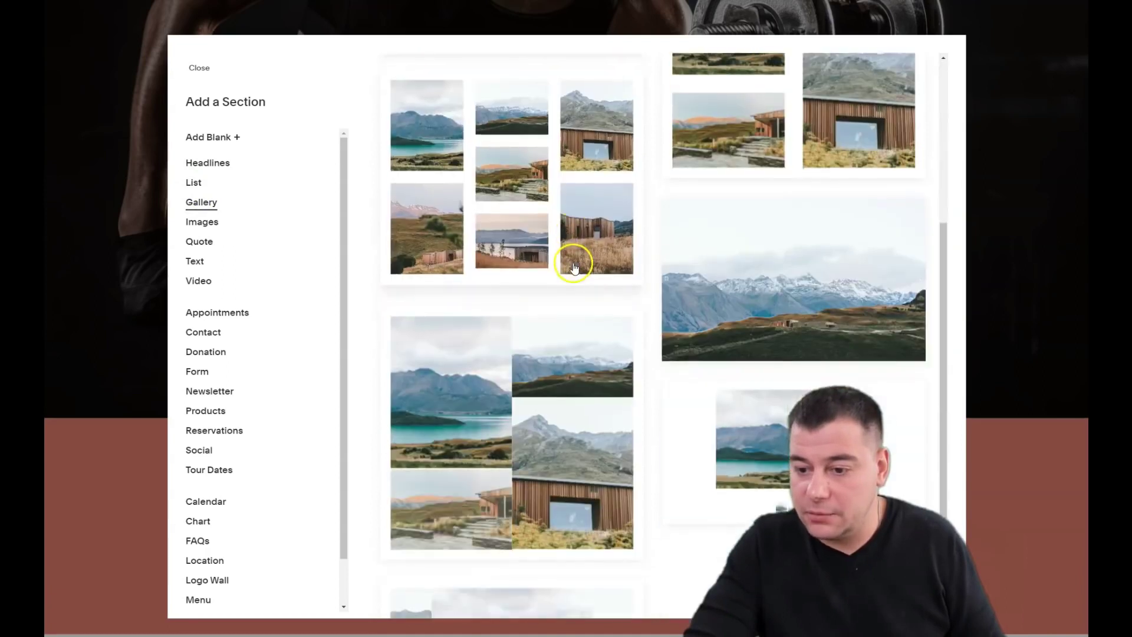
pyautogui.scroll(5, 572, 266)
pyautogui.scroll(-5, 563, 252)
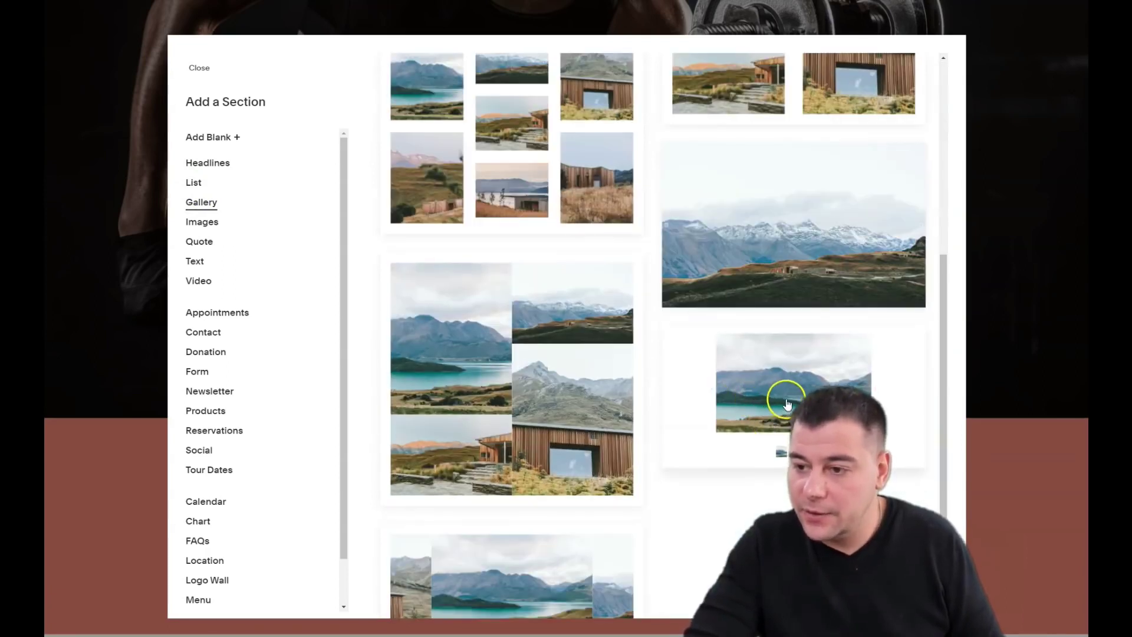
pyautogui.scroll(5, 787, 401)
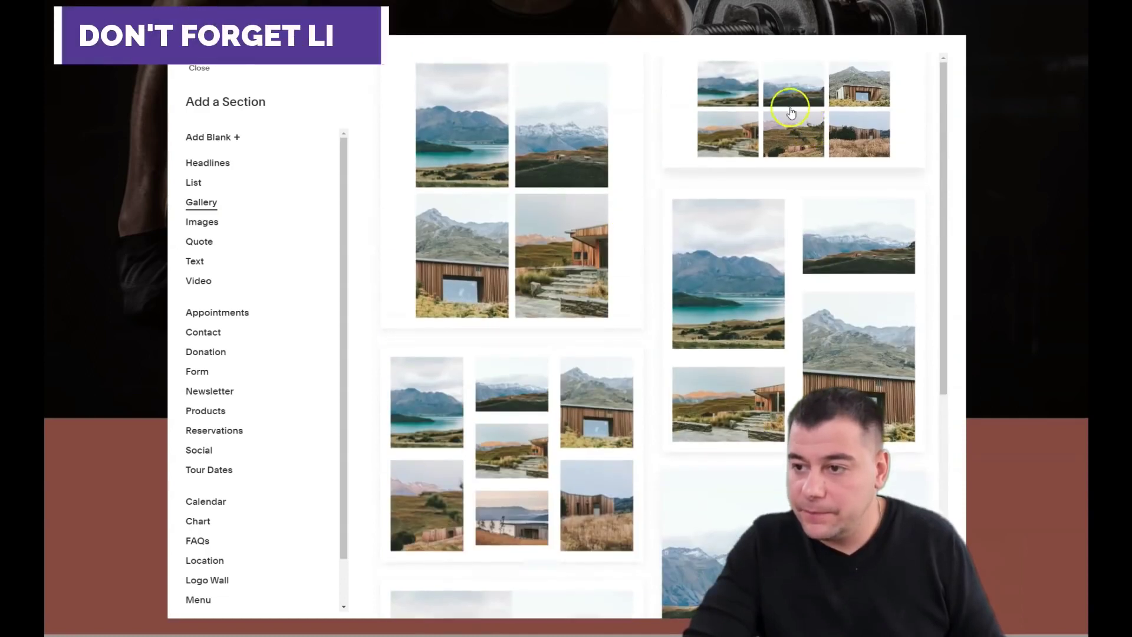
pyautogui.click(791, 100)
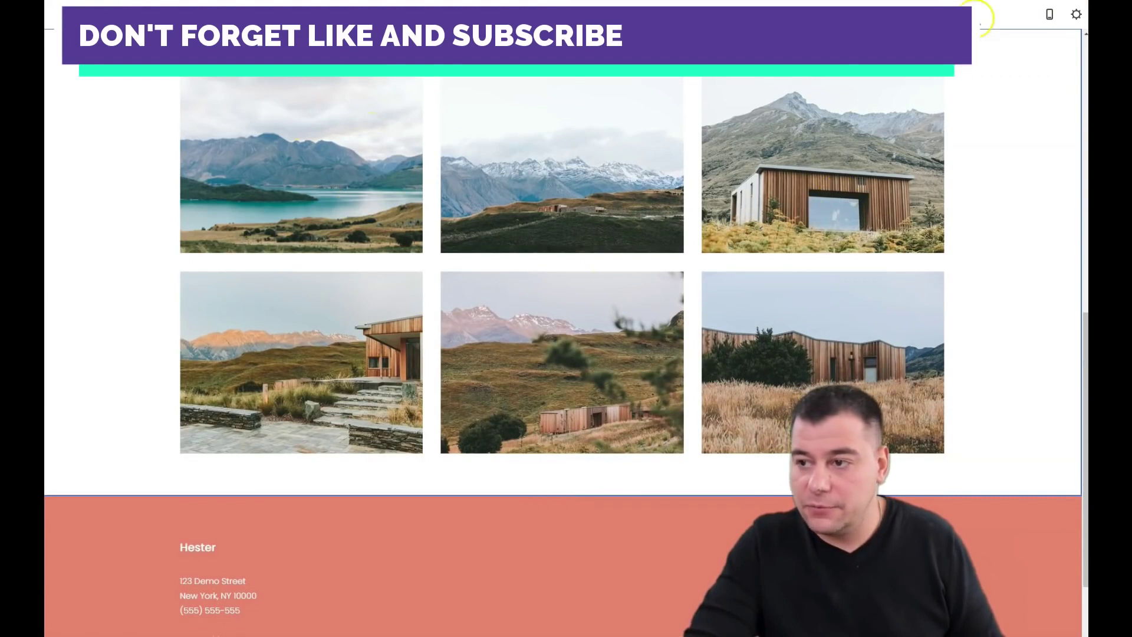
pyautogui.scroll(5, 913, 157)
pyautogui.scroll(-2, 915, 168)
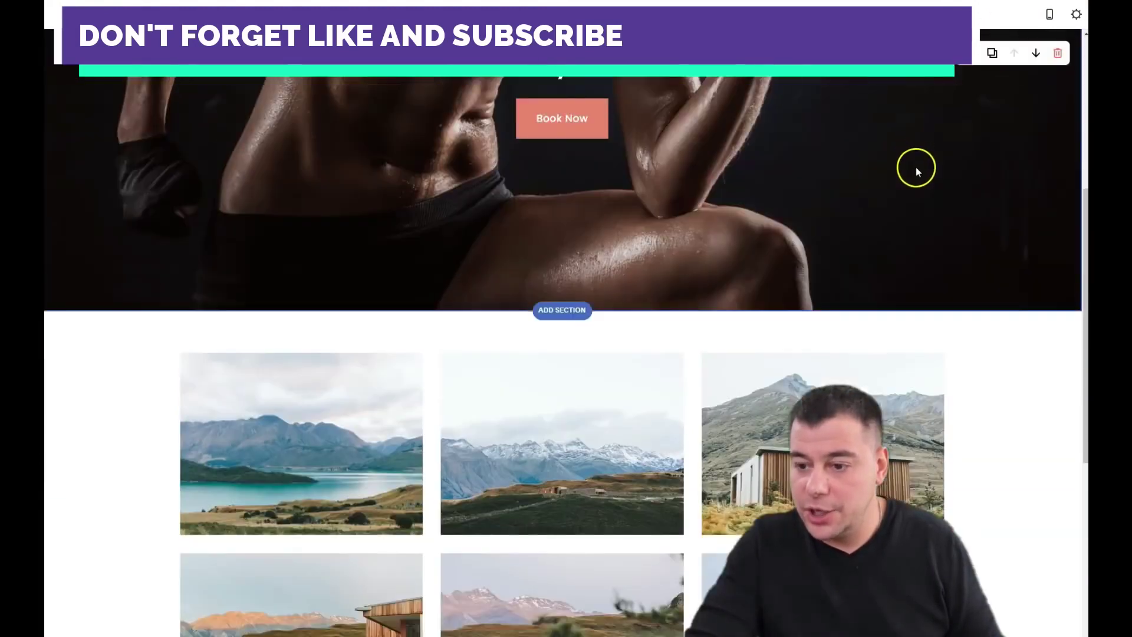
pyautogui.scroll(2, 416, 302)
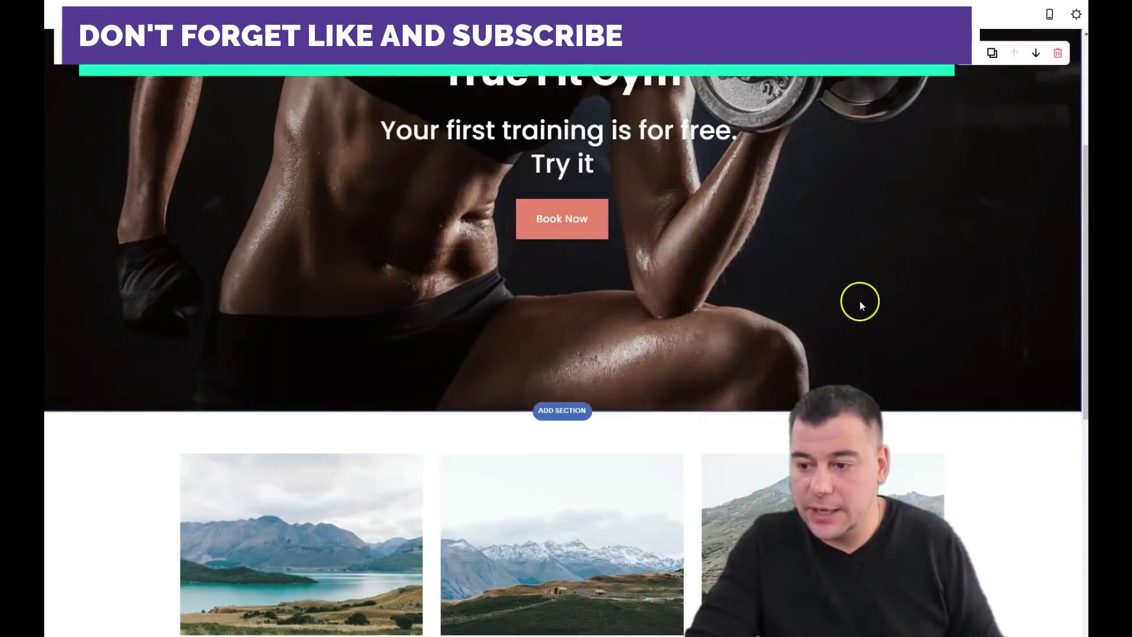
pyautogui.scroll(-3, 877, 299)
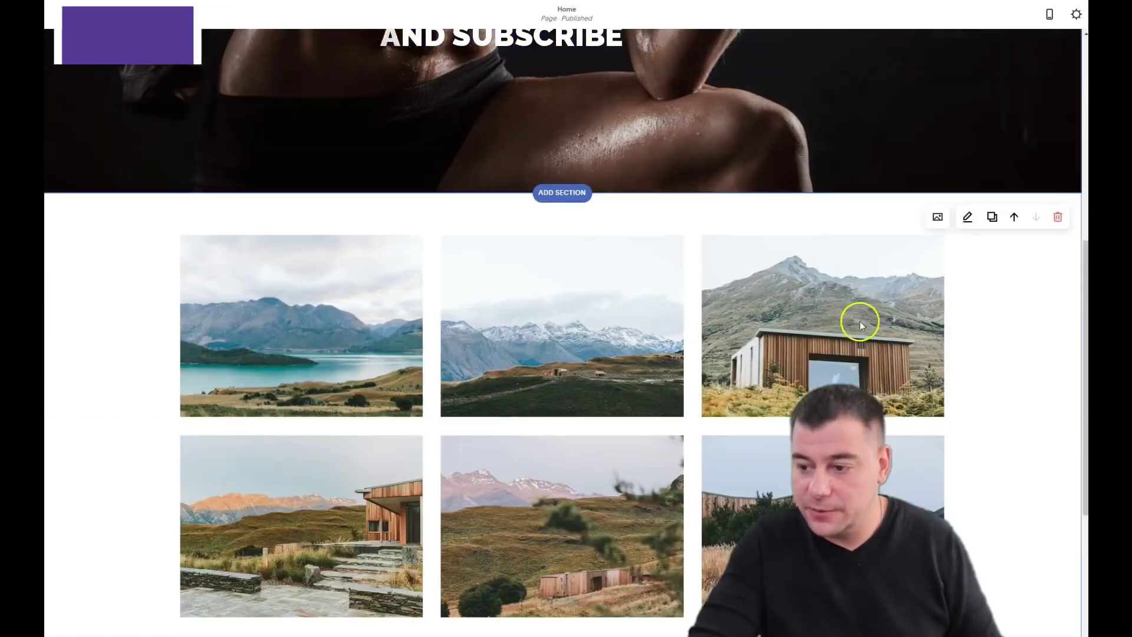
pyautogui.scroll(6, 896, 171)
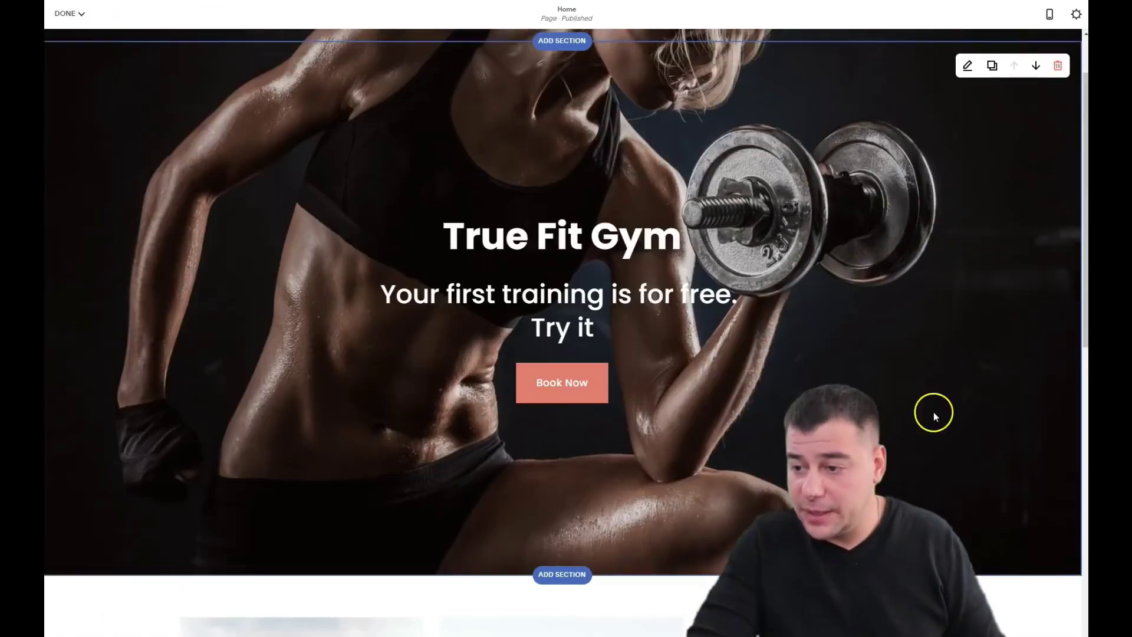
pyautogui.scroll(-6, 933, 412)
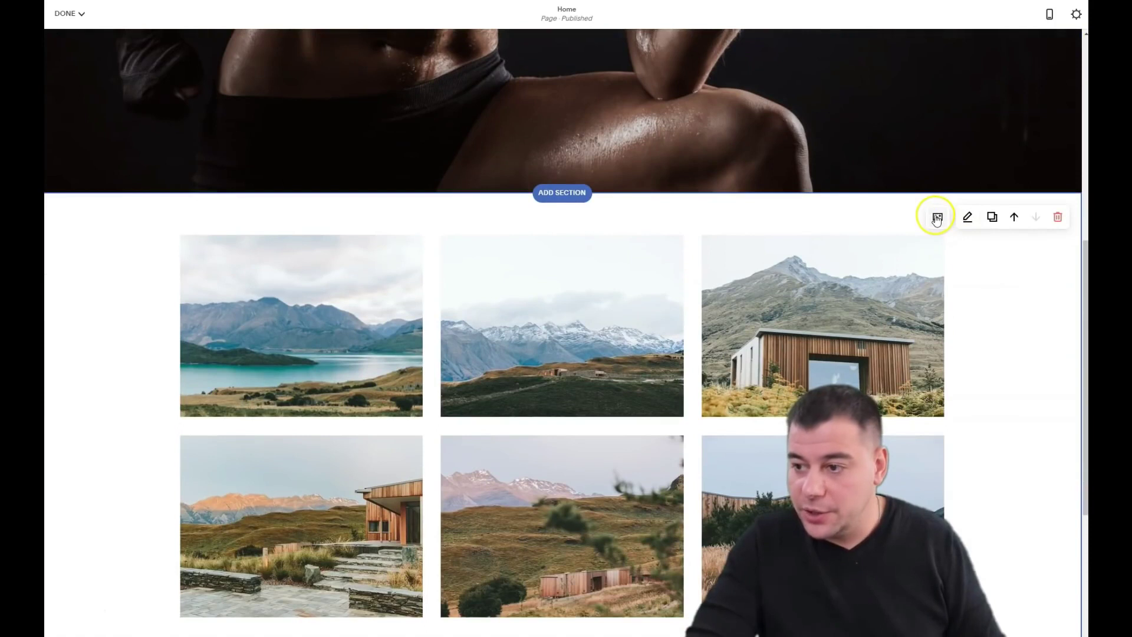
# Delete all six placeholder landscape images from the new gallery section.
pyautogui.click(938, 218)
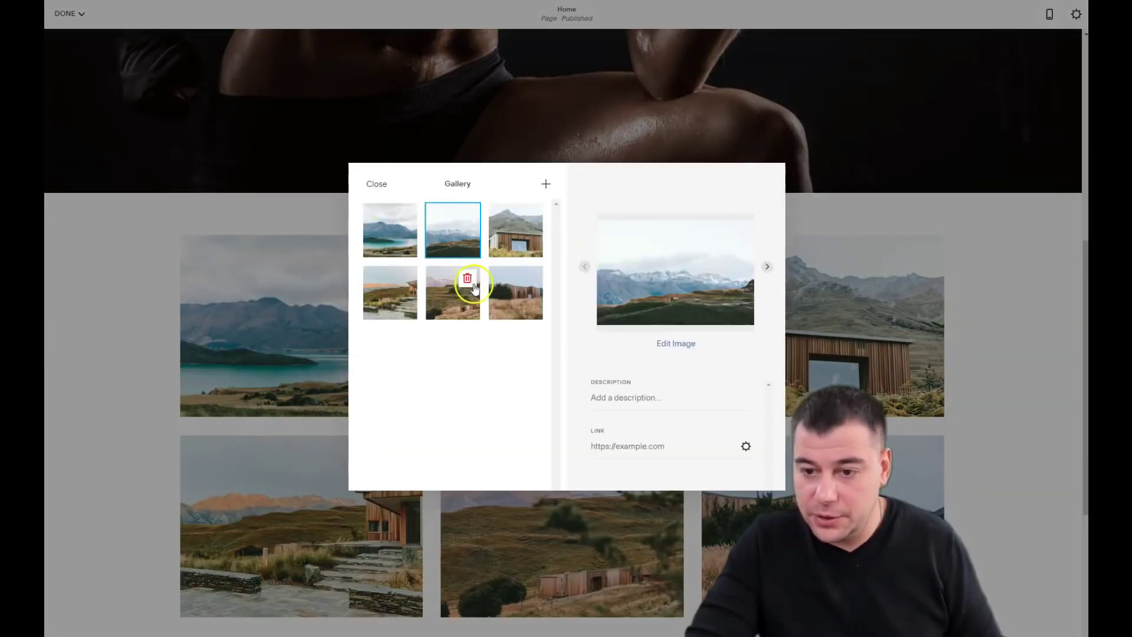
pyautogui.click(470, 283)
pyautogui.click(609, 359)
pyautogui.click(465, 279)
pyautogui.click(406, 279)
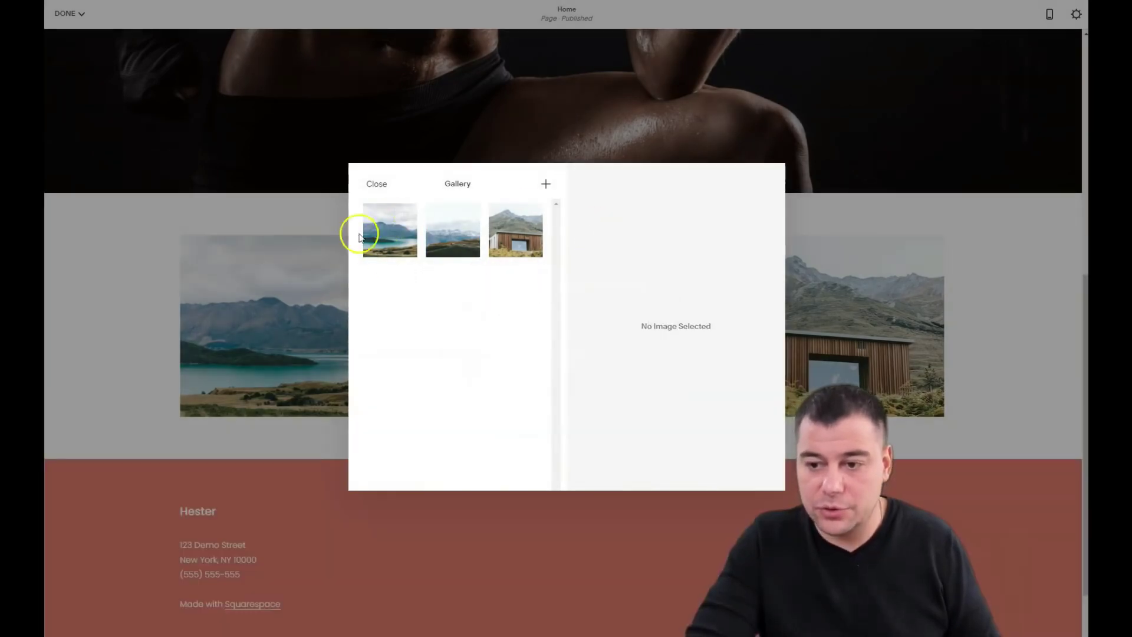
pyautogui.click(405, 216)
pyautogui.click(609, 359)
pyautogui.click(404, 215)
pyautogui.click(609, 359)
pyautogui.click(405, 216)
pyautogui.click(609, 359)
# Browse the free Unsplash and premium Getty stock photos available for the gallery.
pyautogui.click(545, 184)
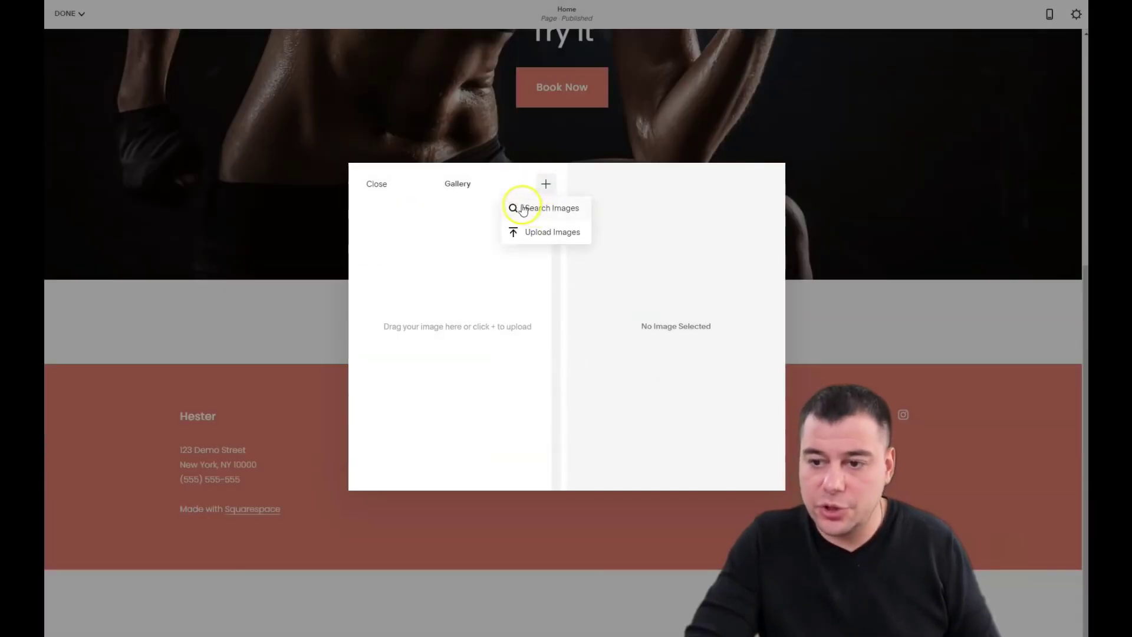
pyautogui.click(522, 208)
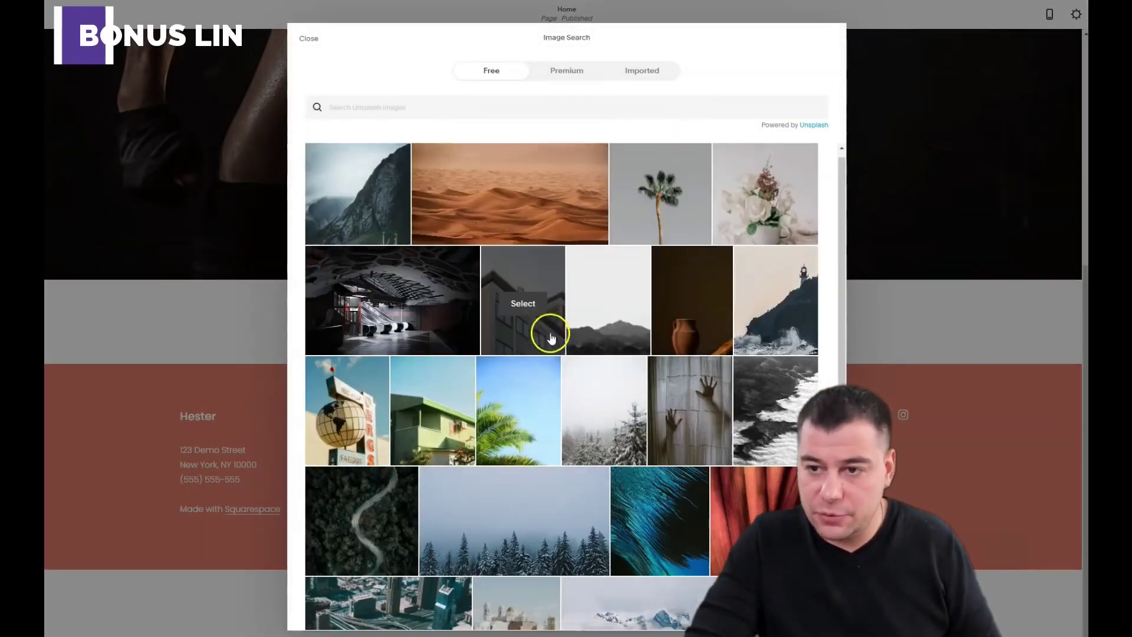
pyautogui.scroll(-15, 551, 337)
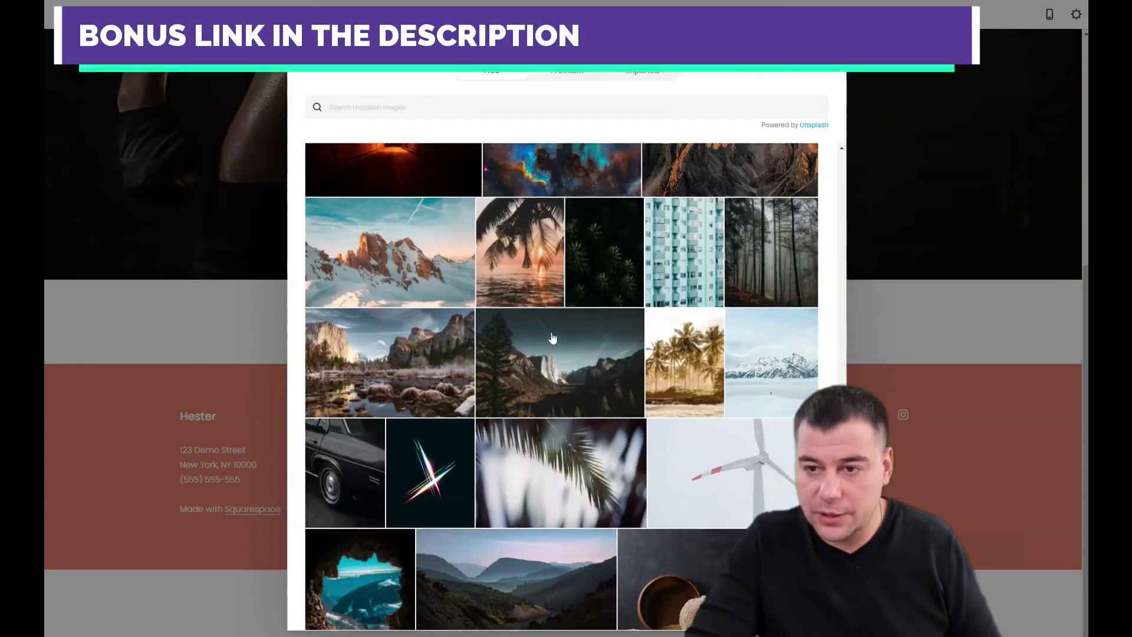
pyautogui.scroll(-5, 552, 337)
pyautogui.click(564, 110)
pyautogui.click(565, 77)
pyautogui.scroll(-5, 581, 283)
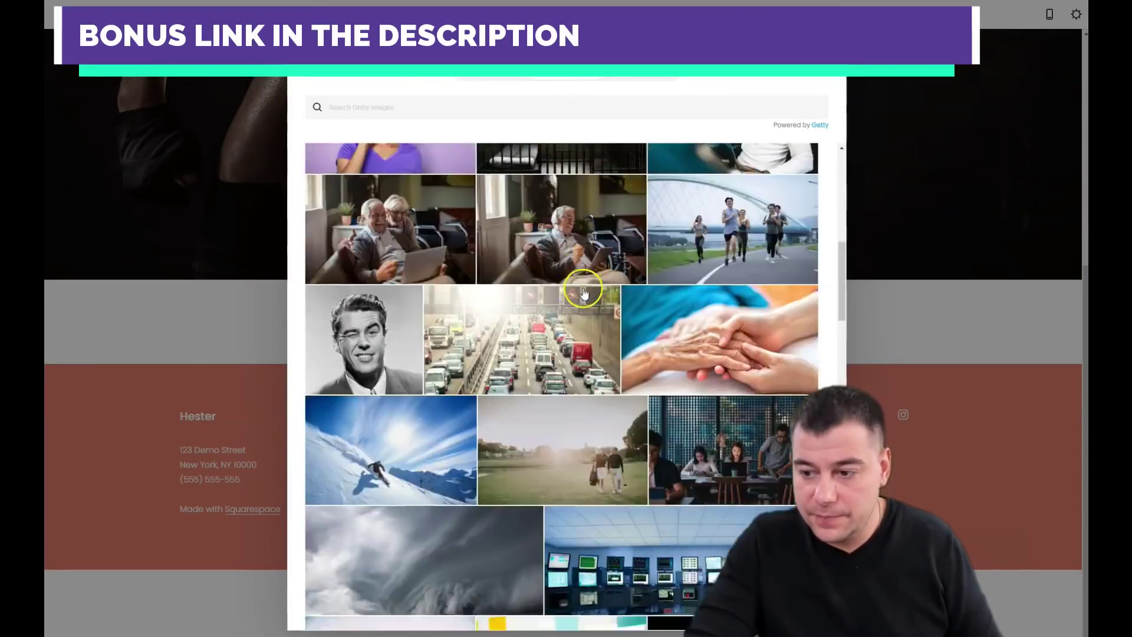
pyautogui.scroll(5, 584, 289)
pyautogui.moveTo(551, 330)
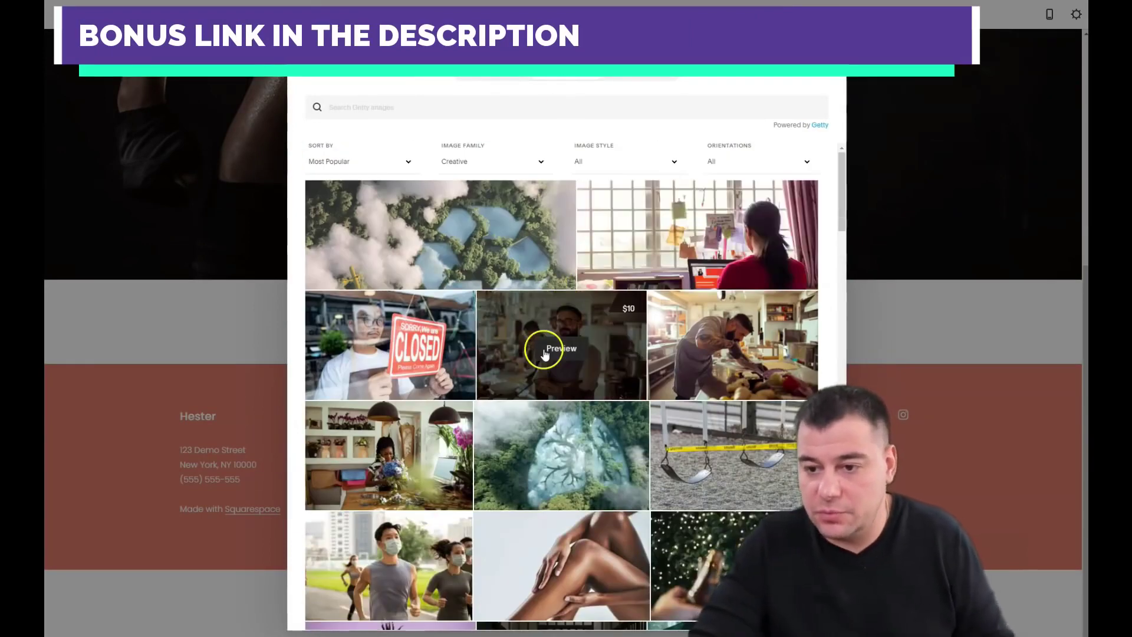
pyautogui.scroll(-10, 544, 356)
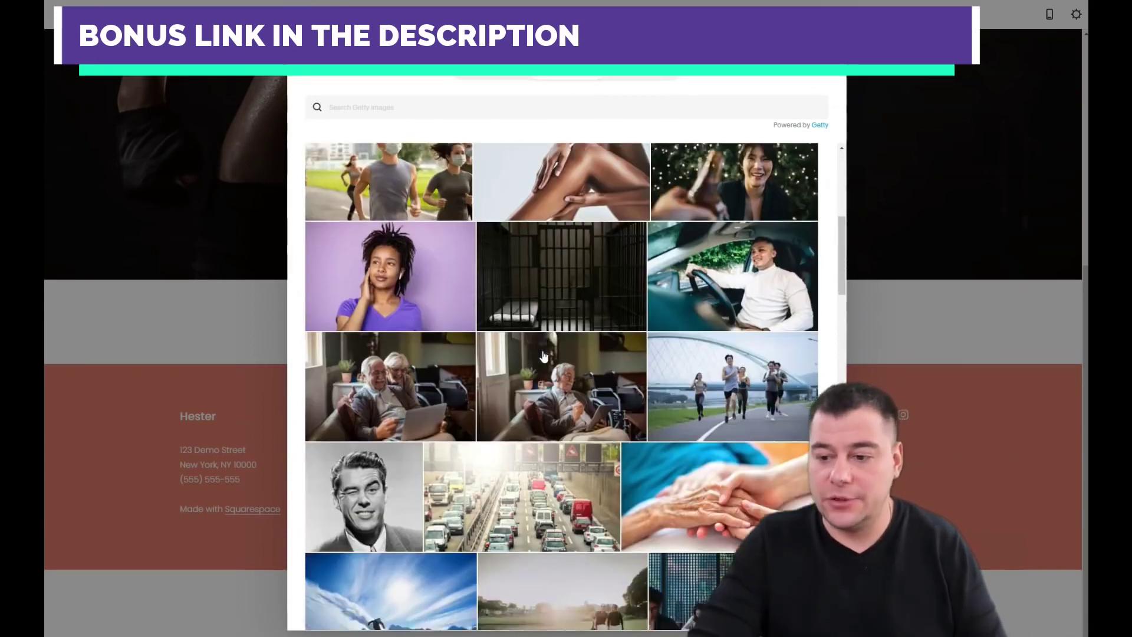
pyautogui.scroll(-9, 544, 356)
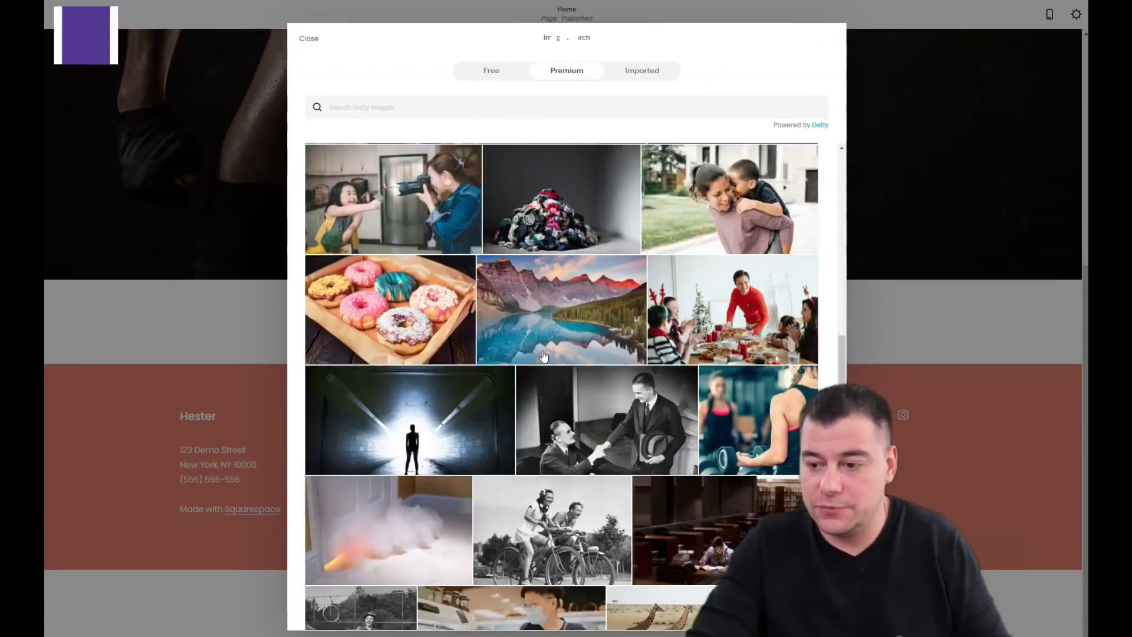
pyautogui.scroll(-6, 541, 356)
pyautogui.scroll(12, 566, 177)
pyautogui.scroll(6, 572, 174)
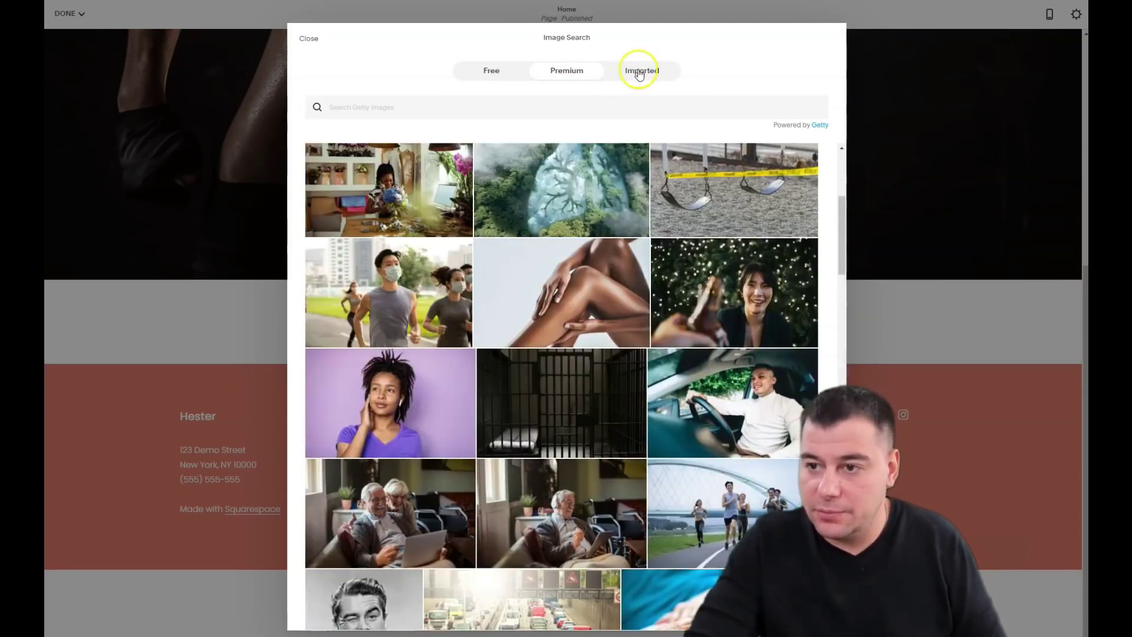
pyautogui.click(309, 40)
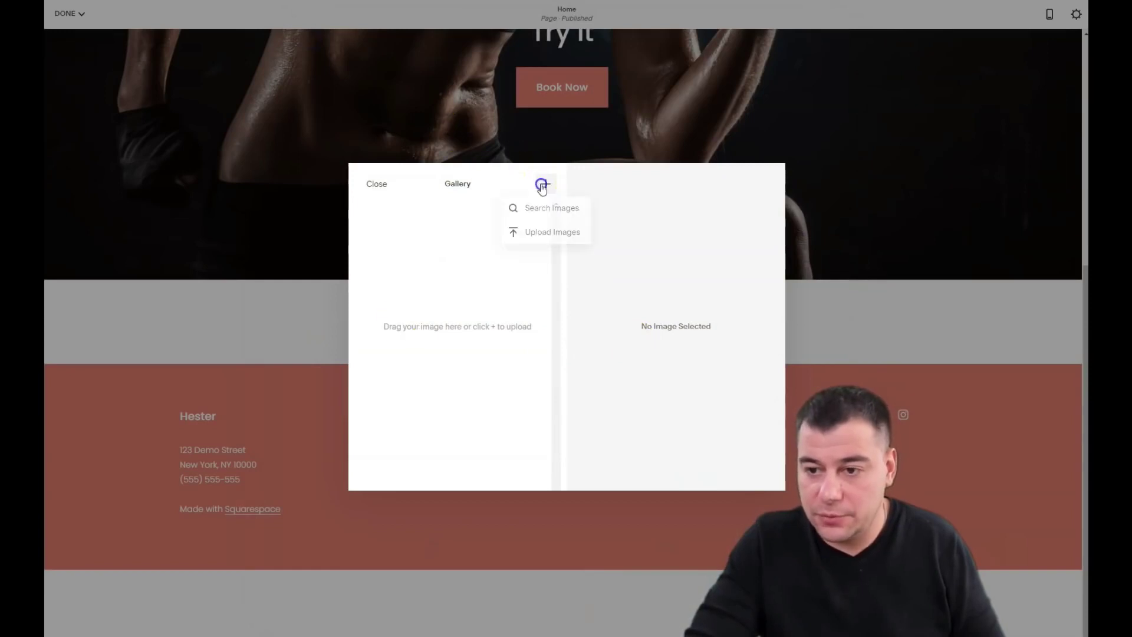
# Upload three workout photos to the gallery: a woman on a treadmill, a muscular man with a dumbbell, and a woman lifting weights.
pyautogui.click(522, 236)
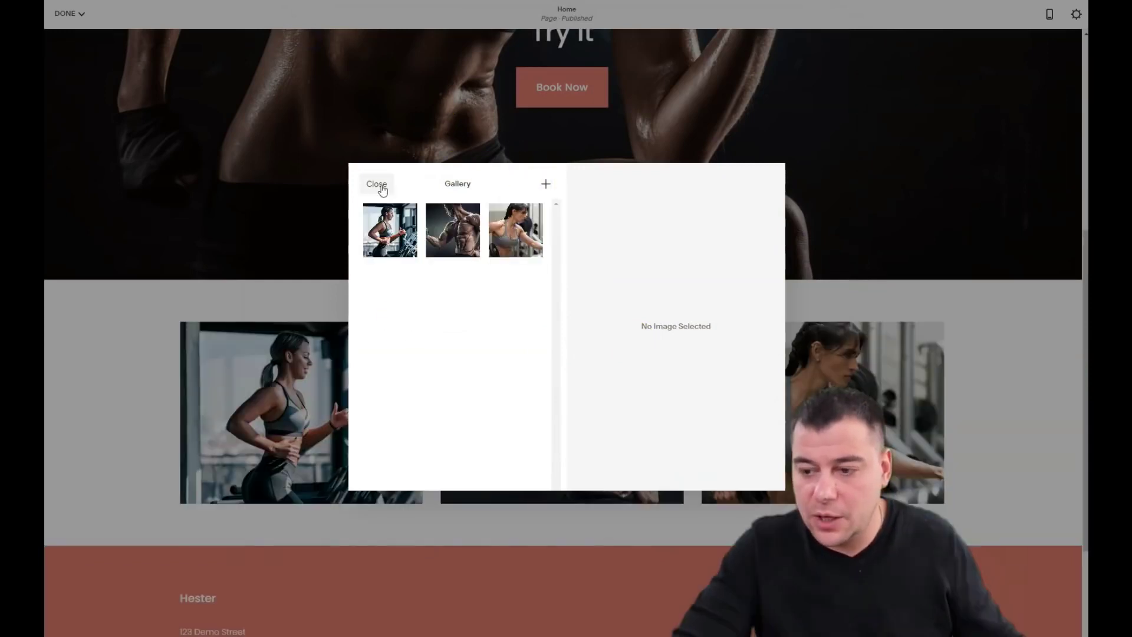
pyautogui.click(375, 183)
pyautogui.scroll(-3, 773, 372)
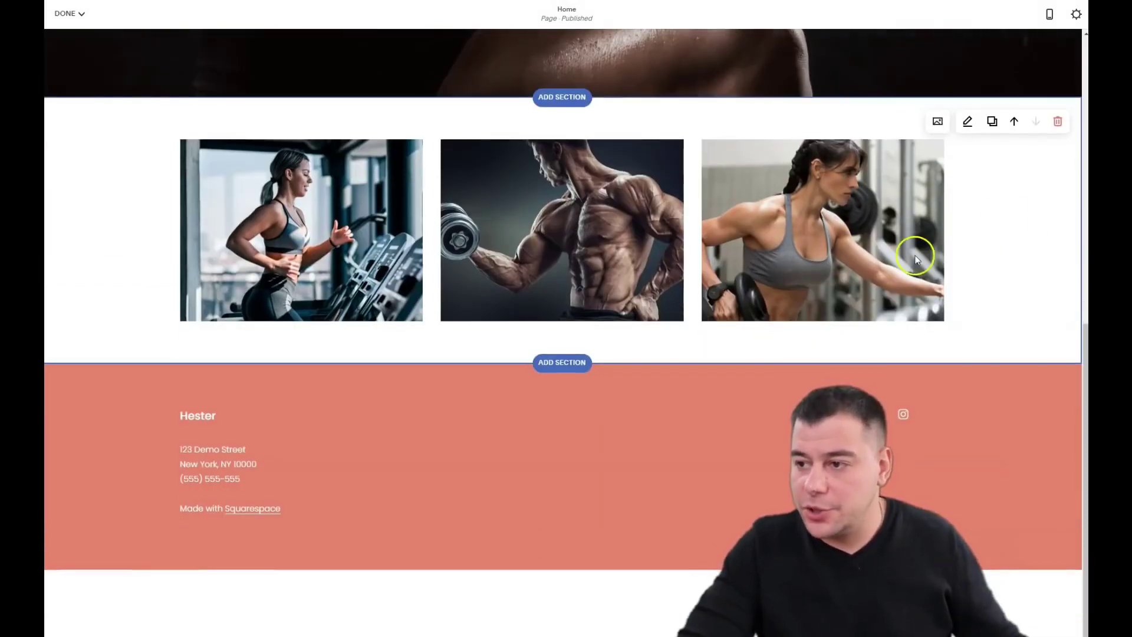
# Try the Grid: Strips and Grid: Masonry layouts on the workout photo gallery, and settle on the Slideshow: Full gallery type.
pyautogui.click(967, 120)
pyautogui.click(1049, 159)
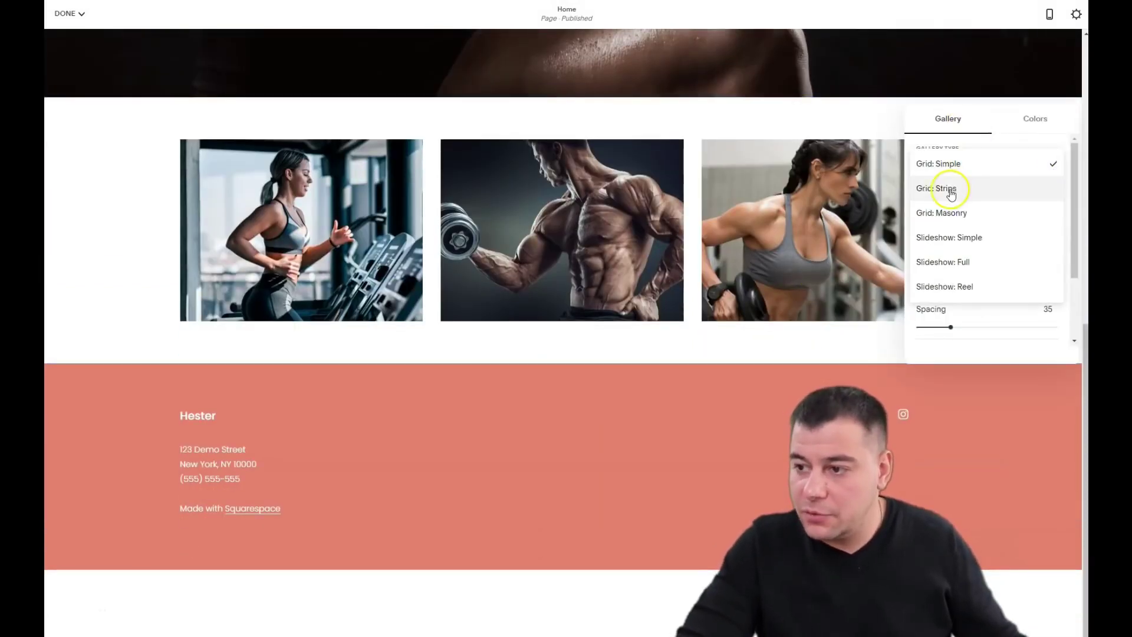
pyautogui.click(937, 188)
pyautogui.click(1053, 340)
pyautogui.click(943, 363)
pyautogui.click(955, 339)
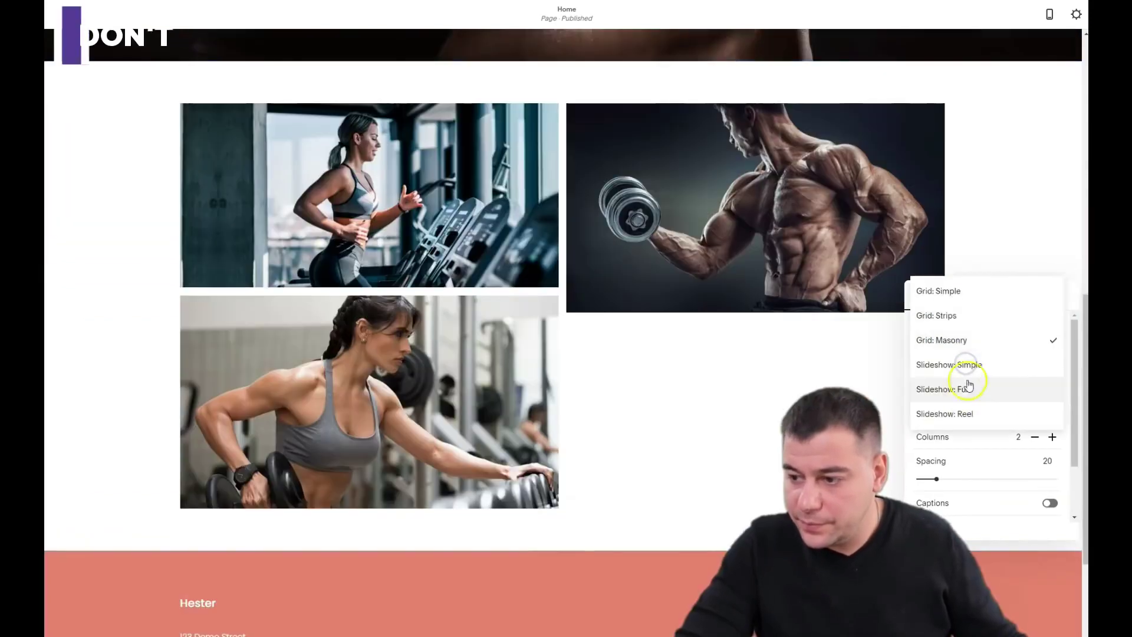
pyautogui.click(958, 387)
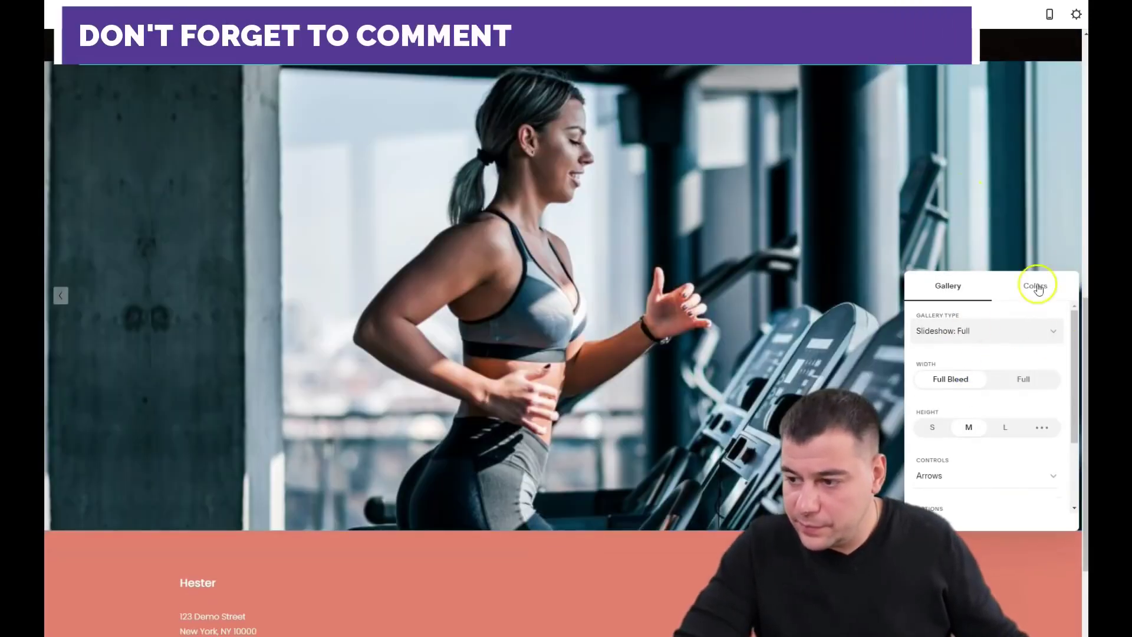
pyautogui.click(938, 246)
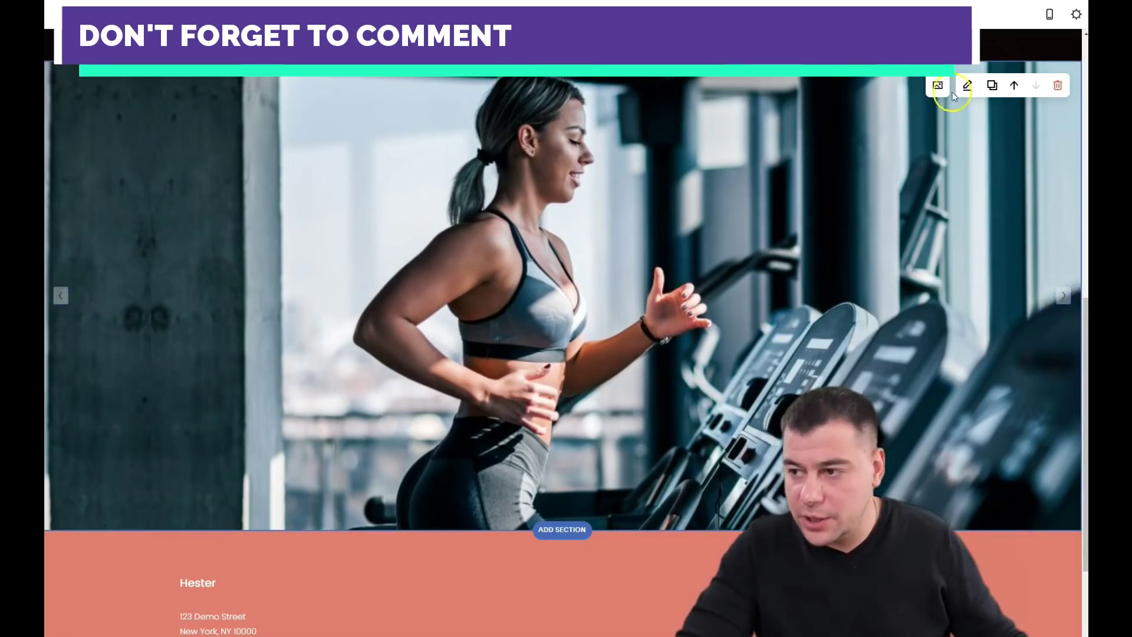
# Add a Video section with a centered heading and paragraph above a single video between the gallery slideshow and the footer.
pyautogui.scroll(-3, 650, 338)
pyautogui.scroll(9, 656, 338)
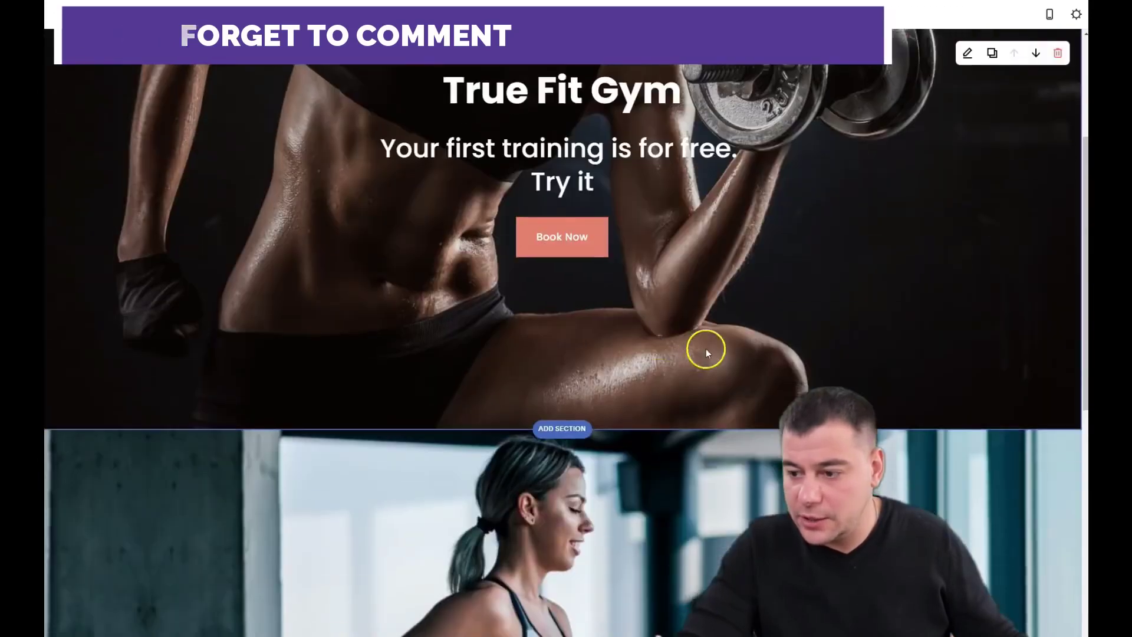
pyautogui.scroll(-5, 707, 348)
pyautogui.scroll(-3, 689, 306)
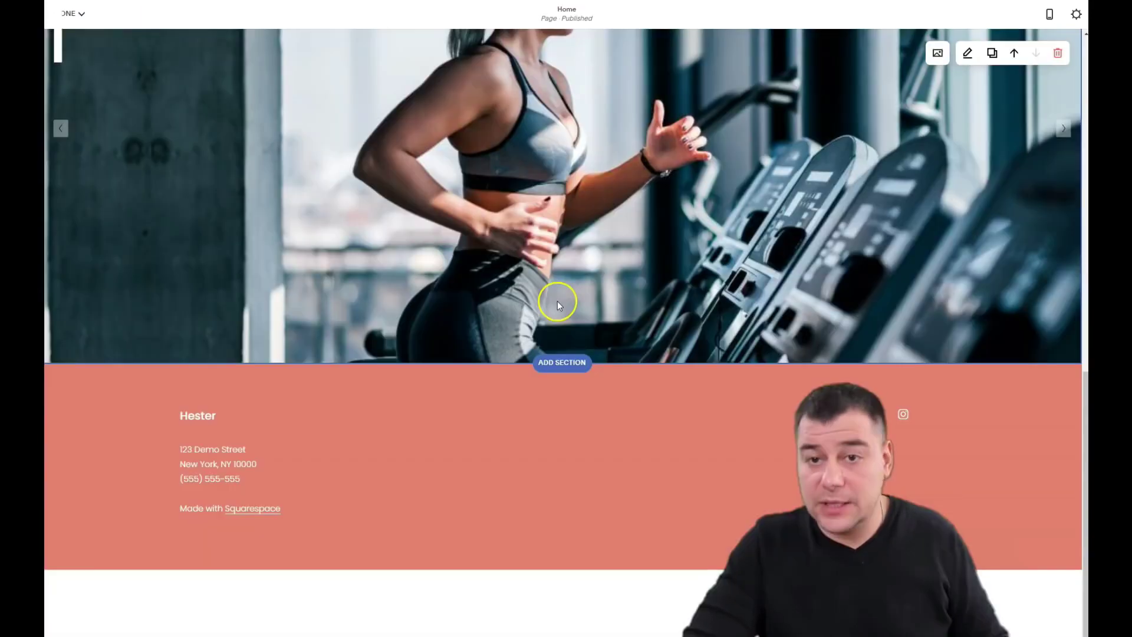
pyautogui.click(566, 353)
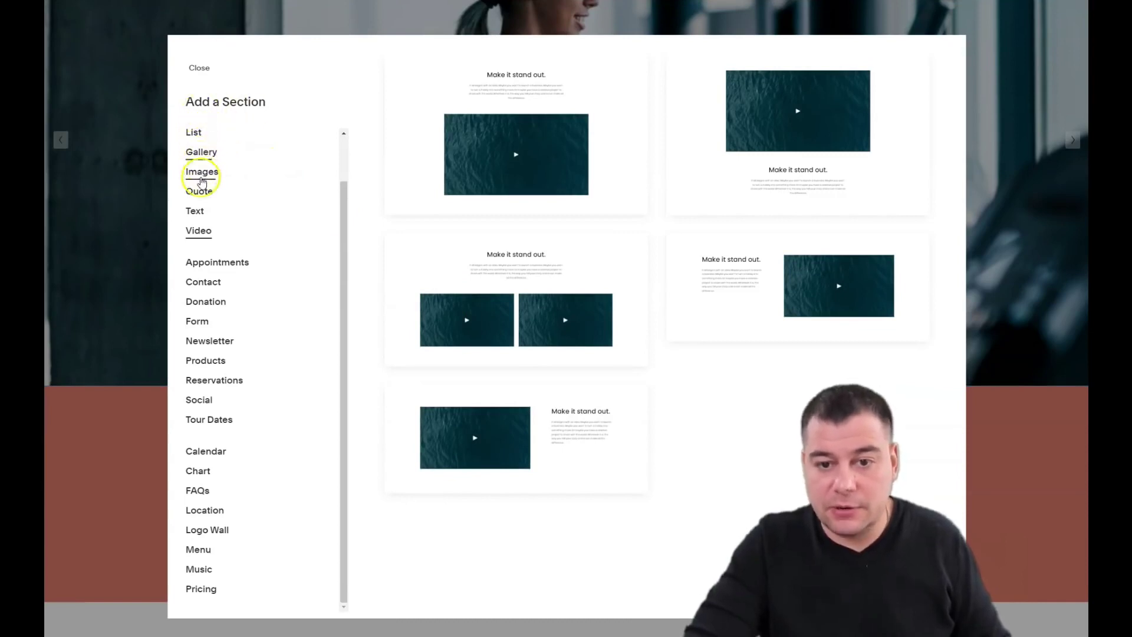
pyautogui.click(531, 125)
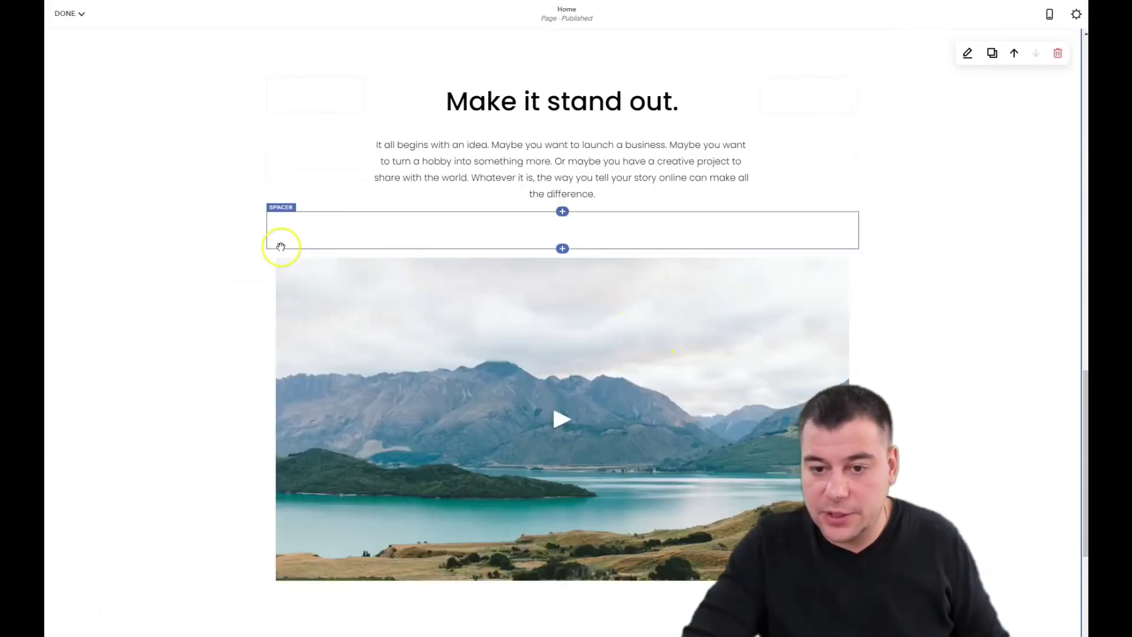
# Open the settings of the placeholder video block below the "Make it stand out." text to edit its video URL.
pyautogui.click(278, 247)
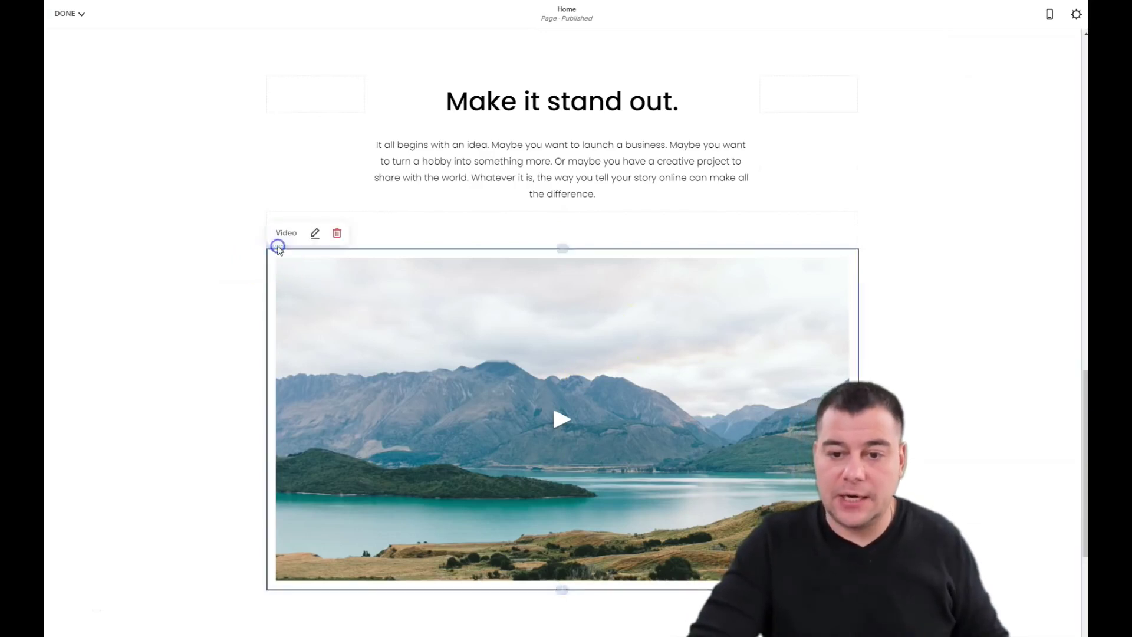
pyautogui.click(315, 234)
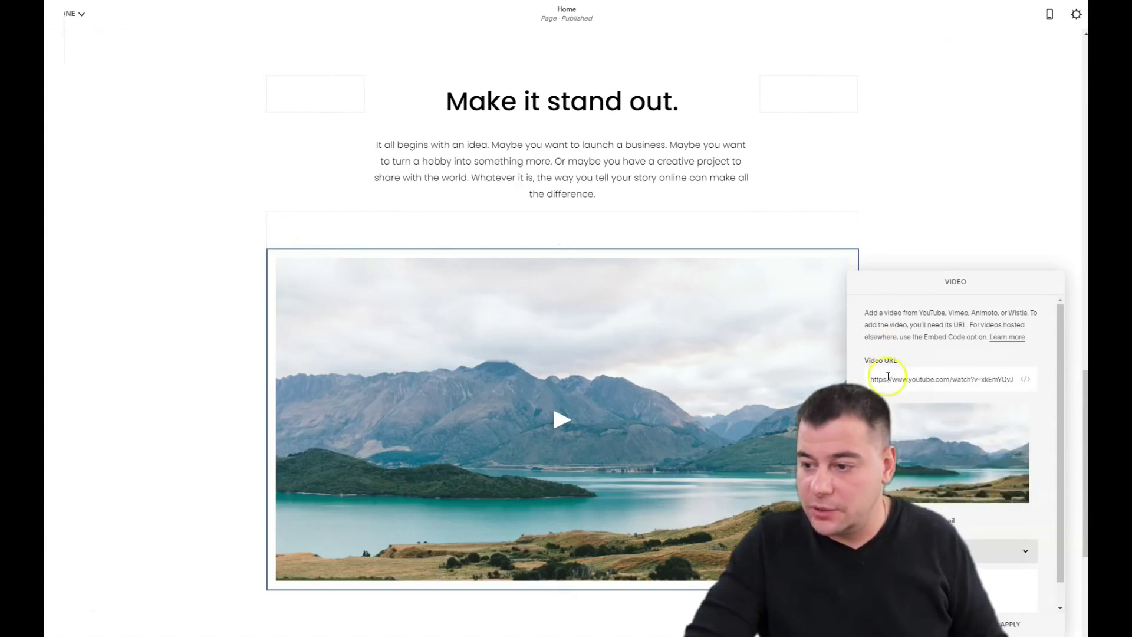